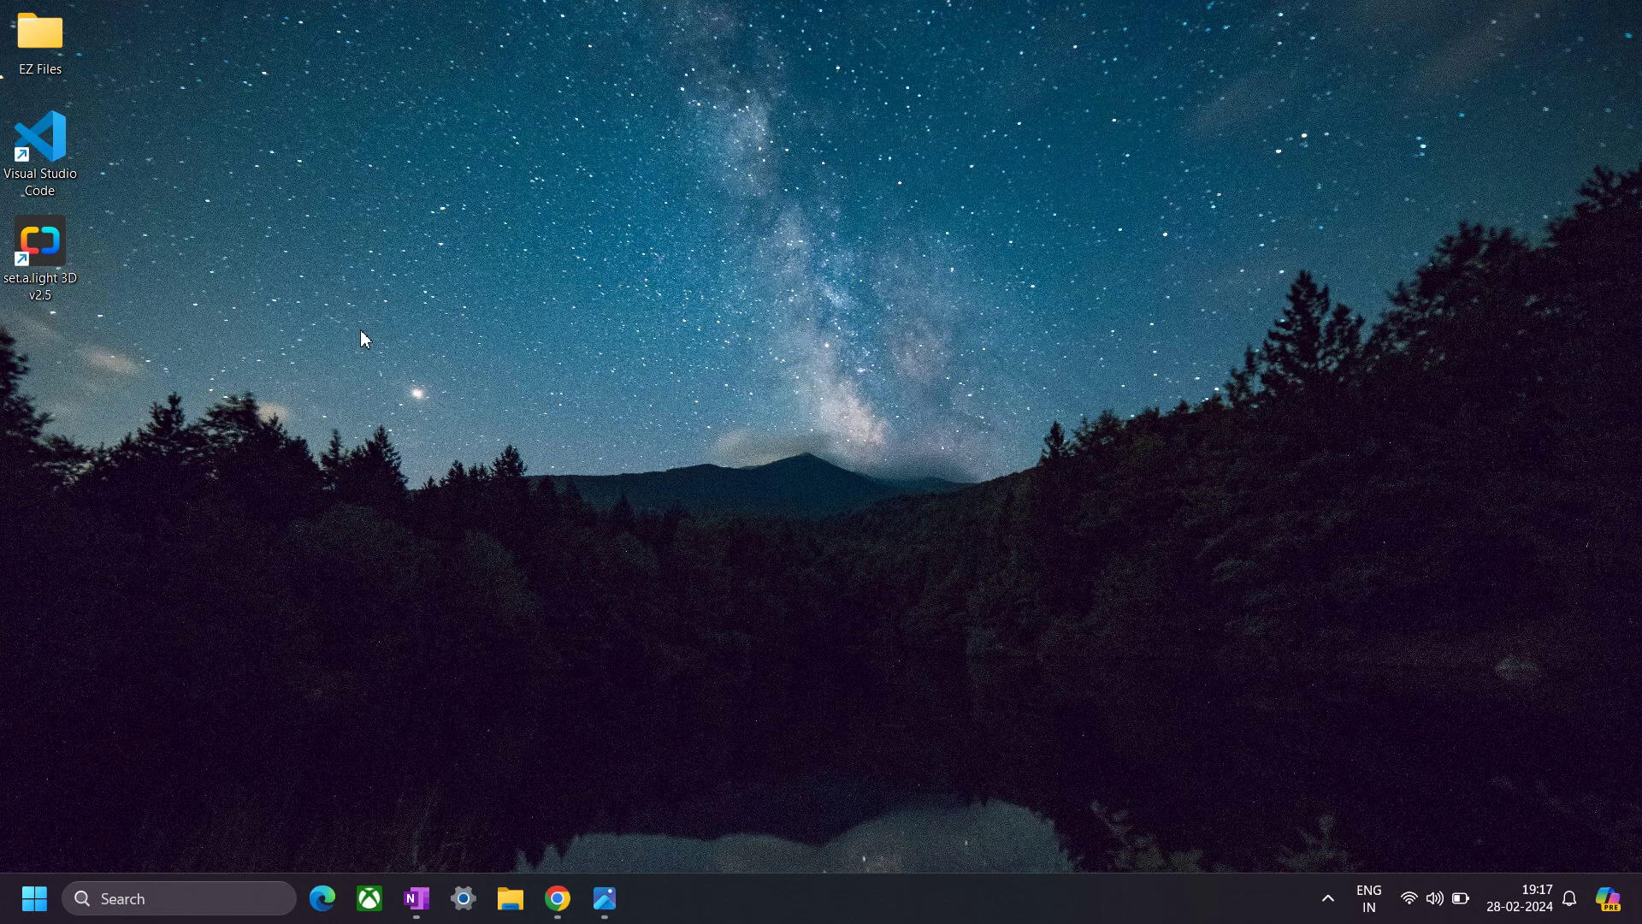
Run the Network and Internet troubleshooter from Troubleshoot settings, then close Get Help and Settings
click(238, 901)
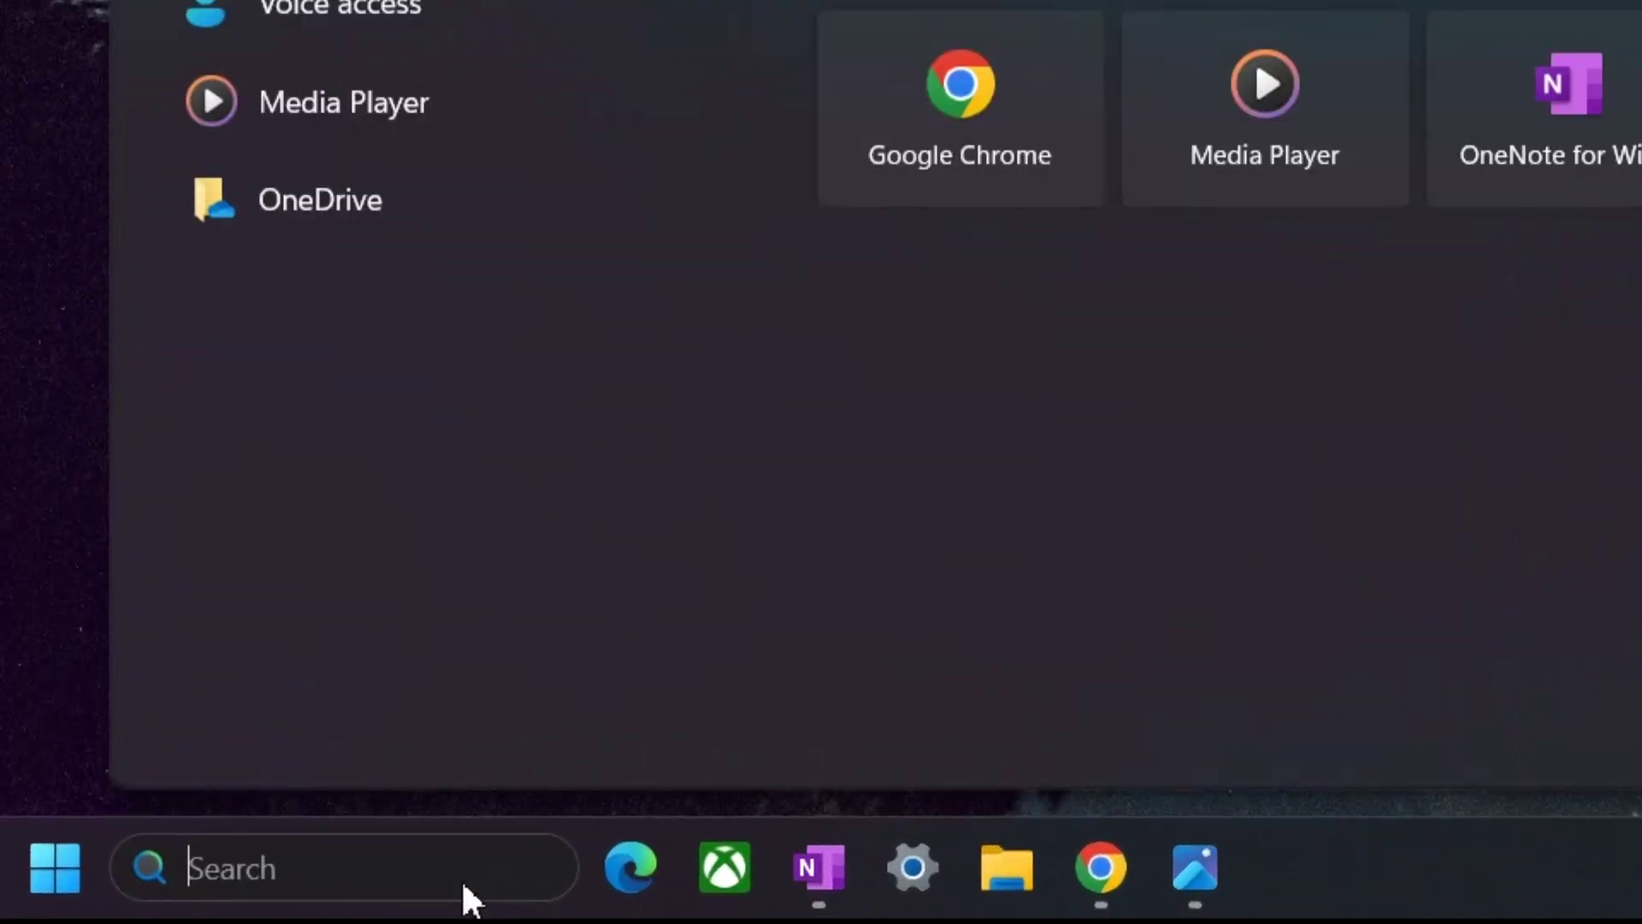
text(troub)
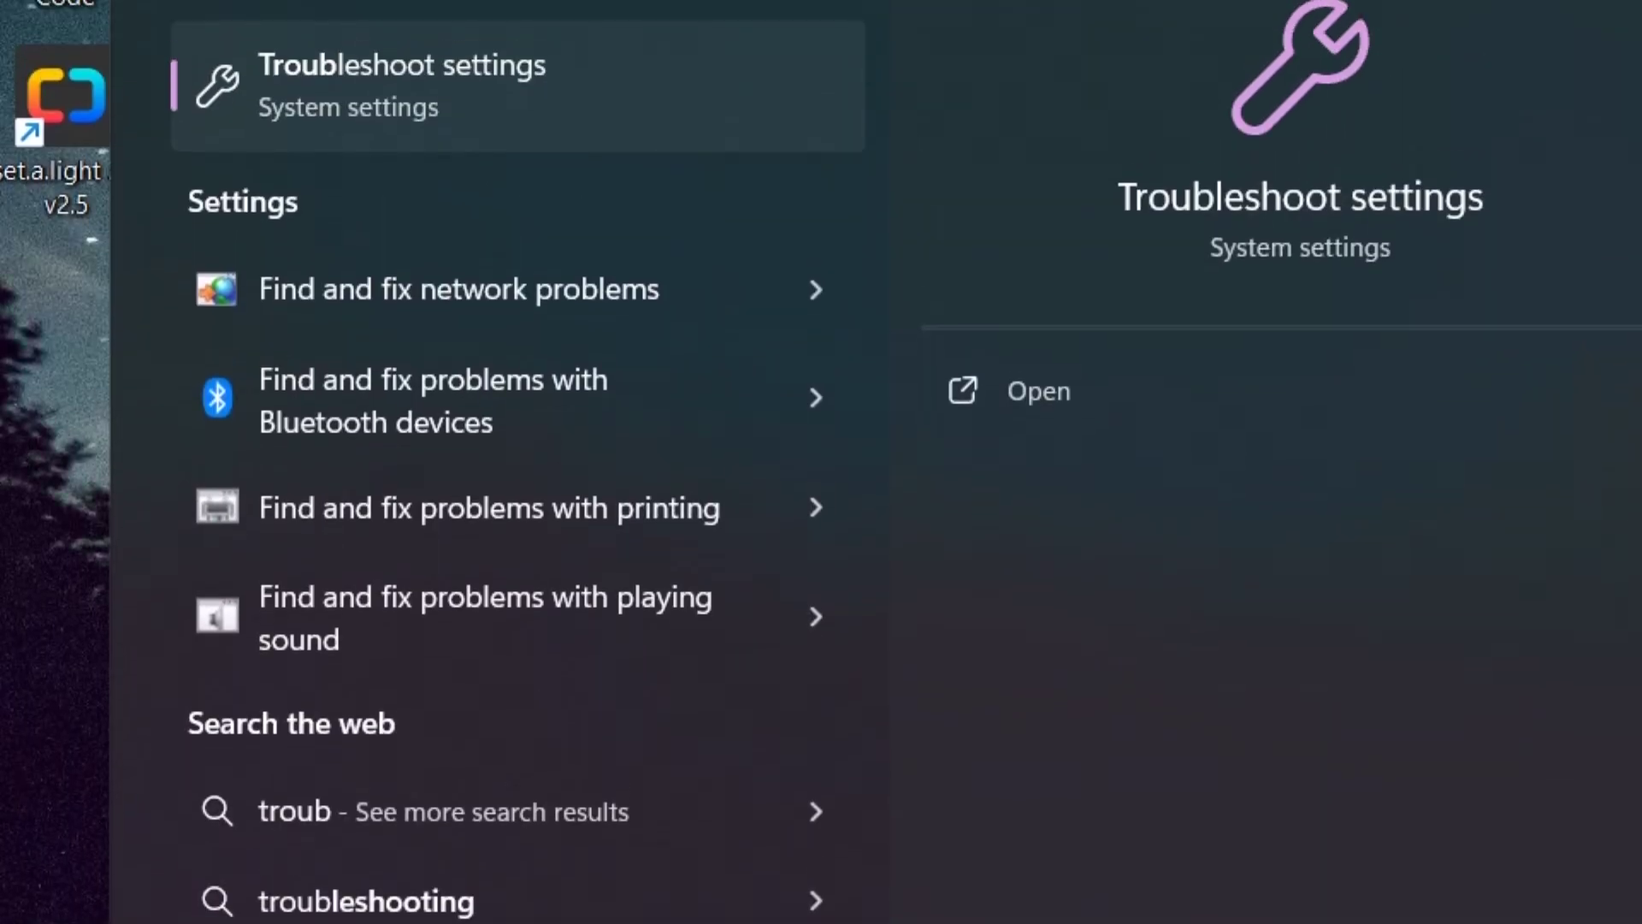
key(Return)
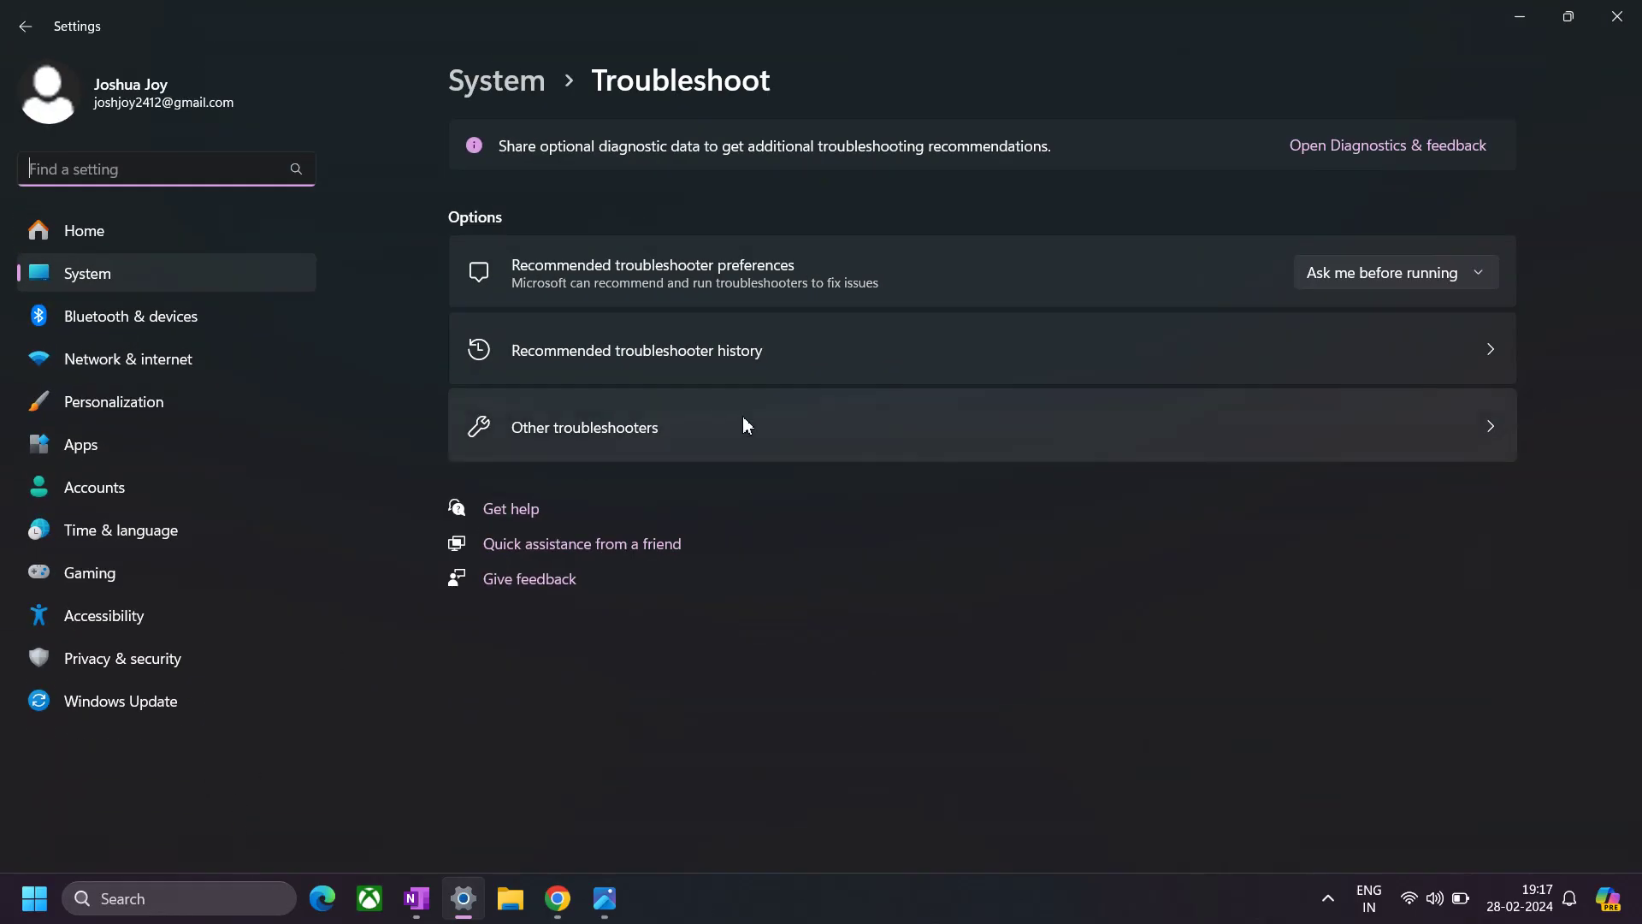
click(743, 418)
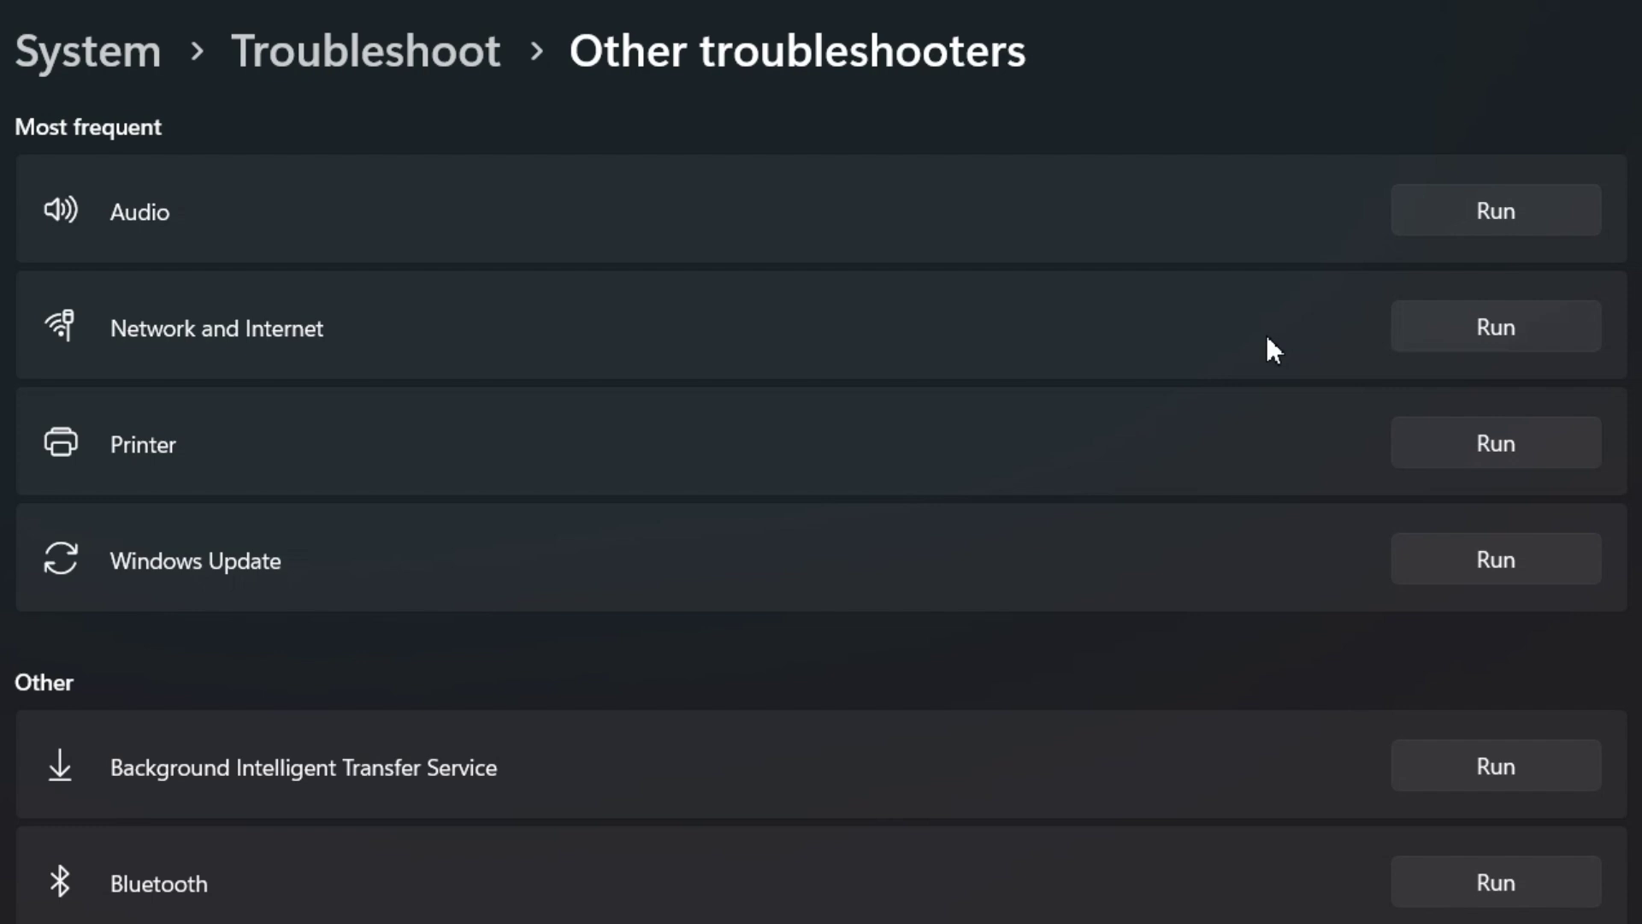
click(1432, 322)
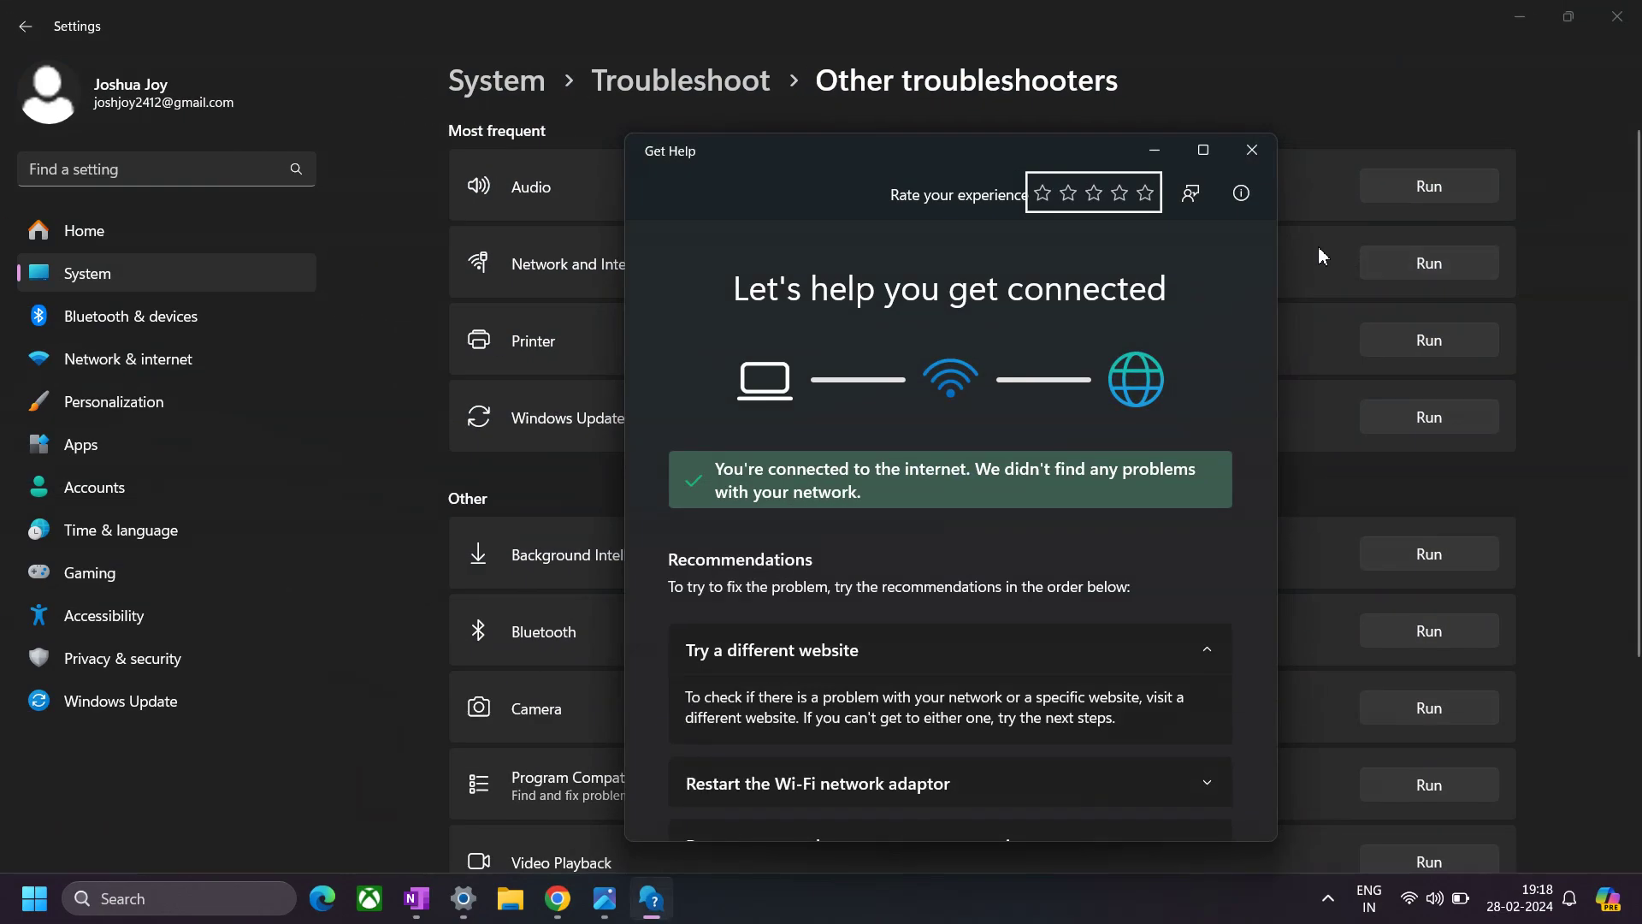
click(1251, 150)
click(1617, 16)
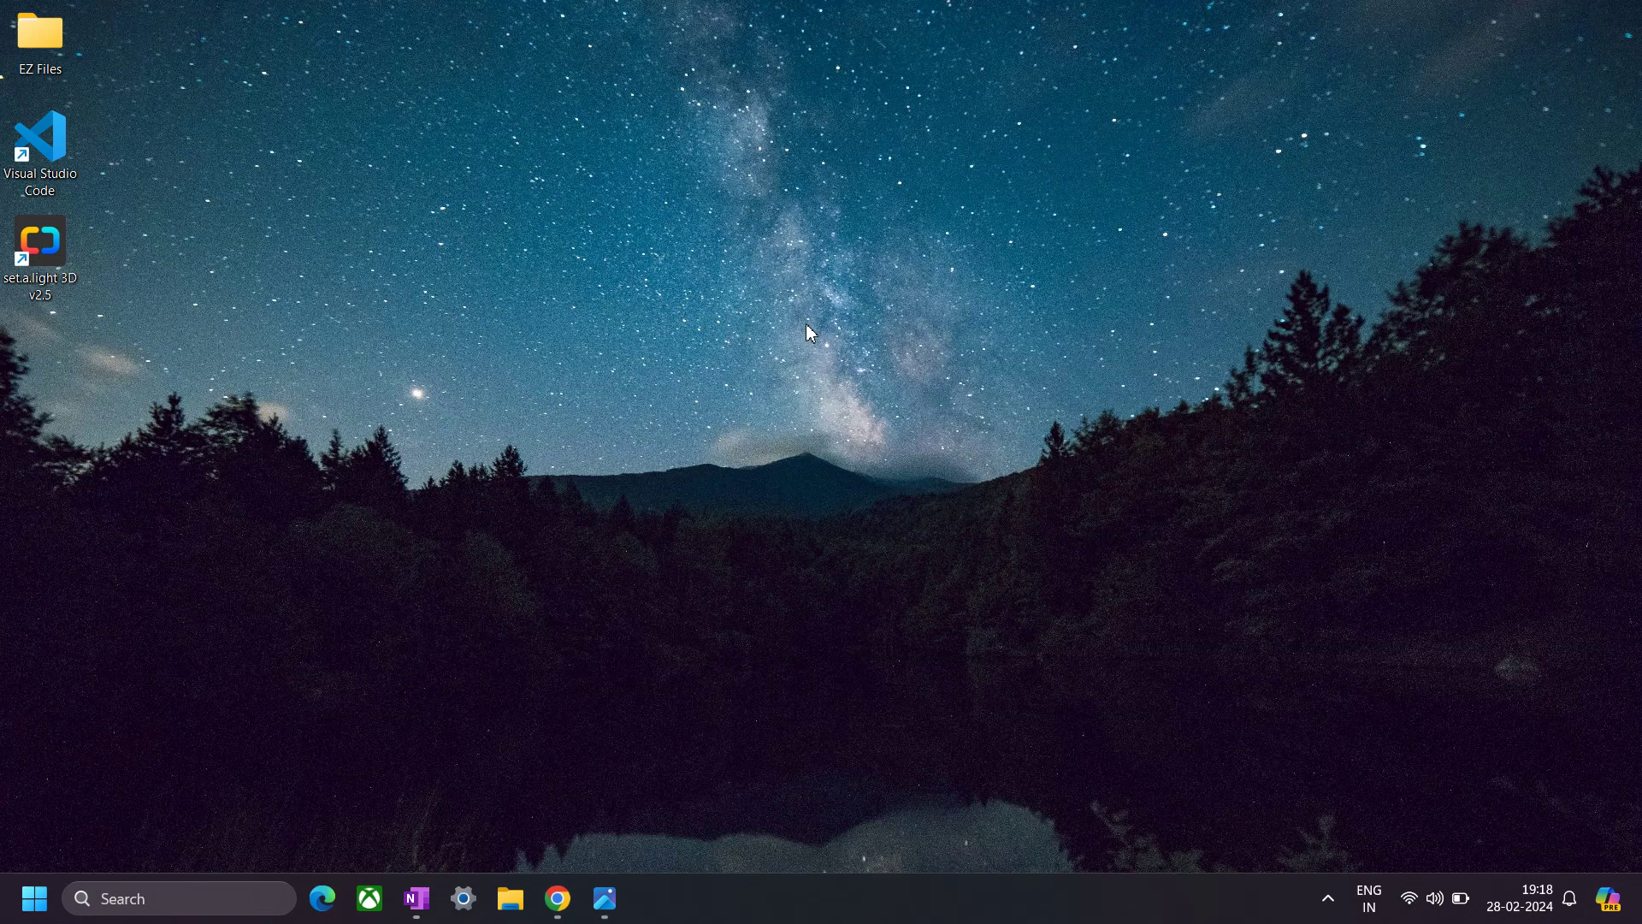
Launch Device Manager maximized and expand the Network adapters category
click(194, 900)
text(dev-C++vi)
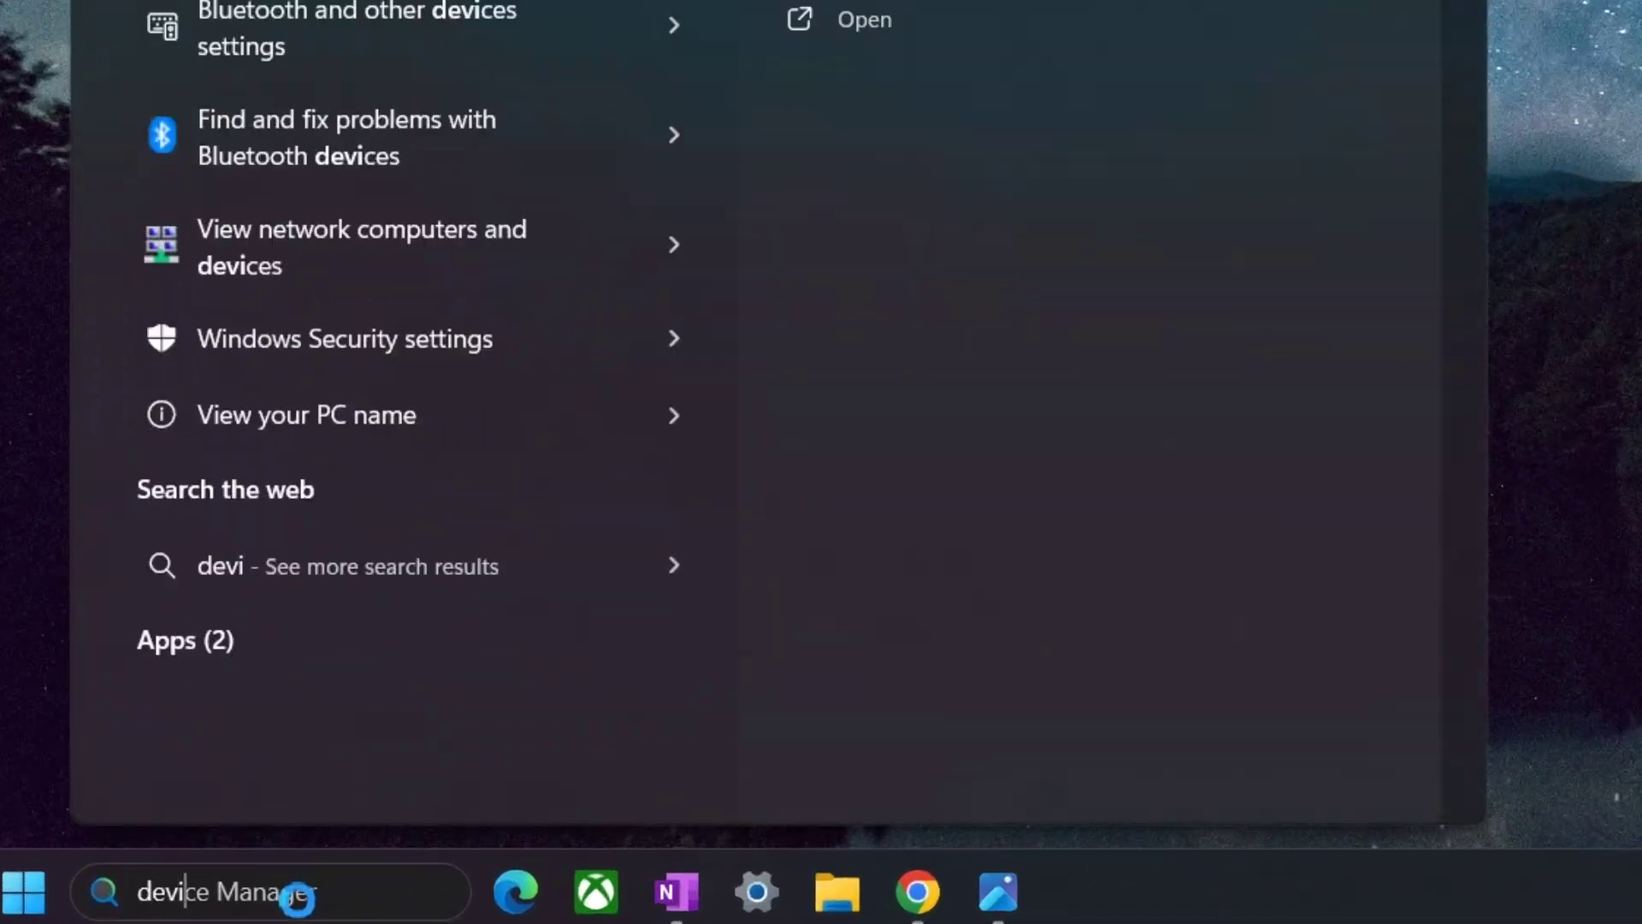
key(Return)
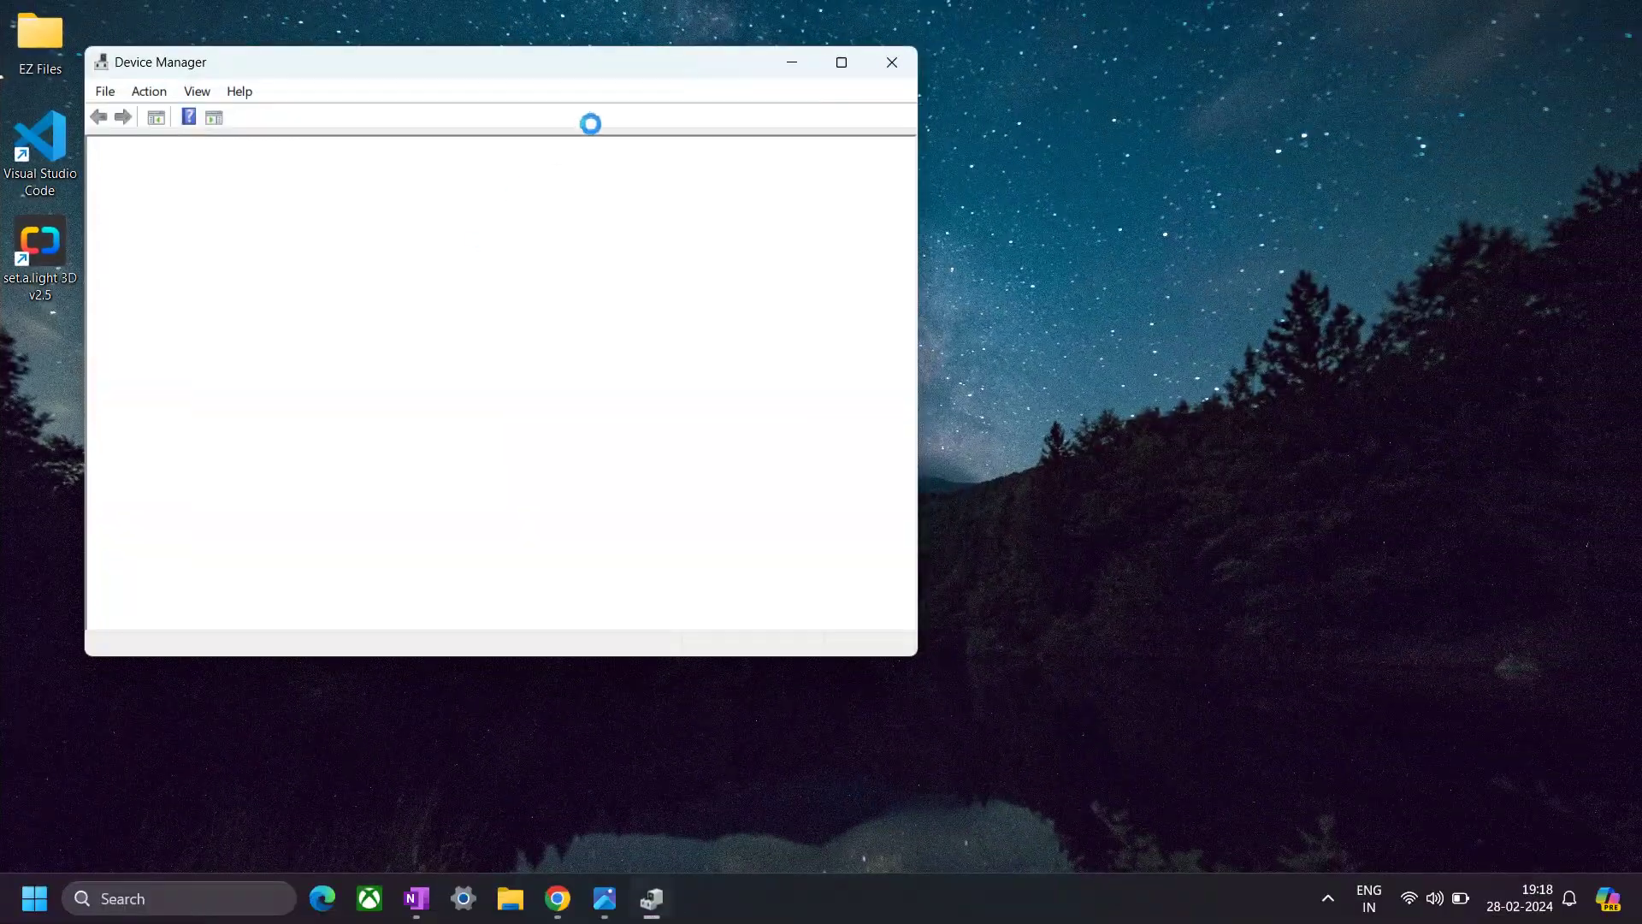
click(847, 70)
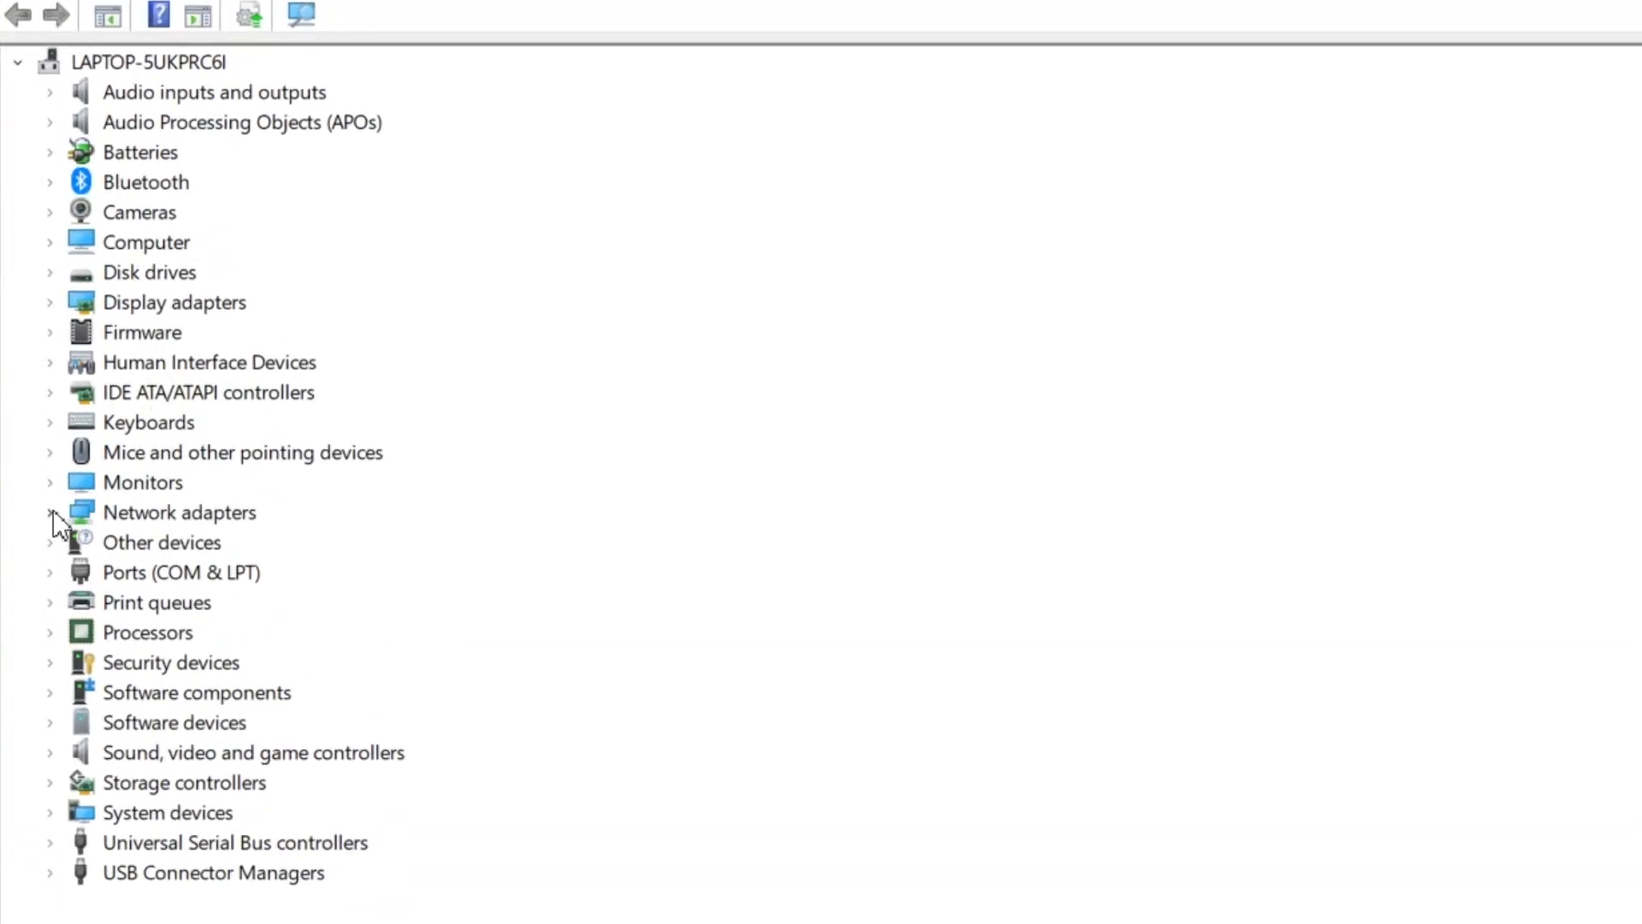
click(53, 513)
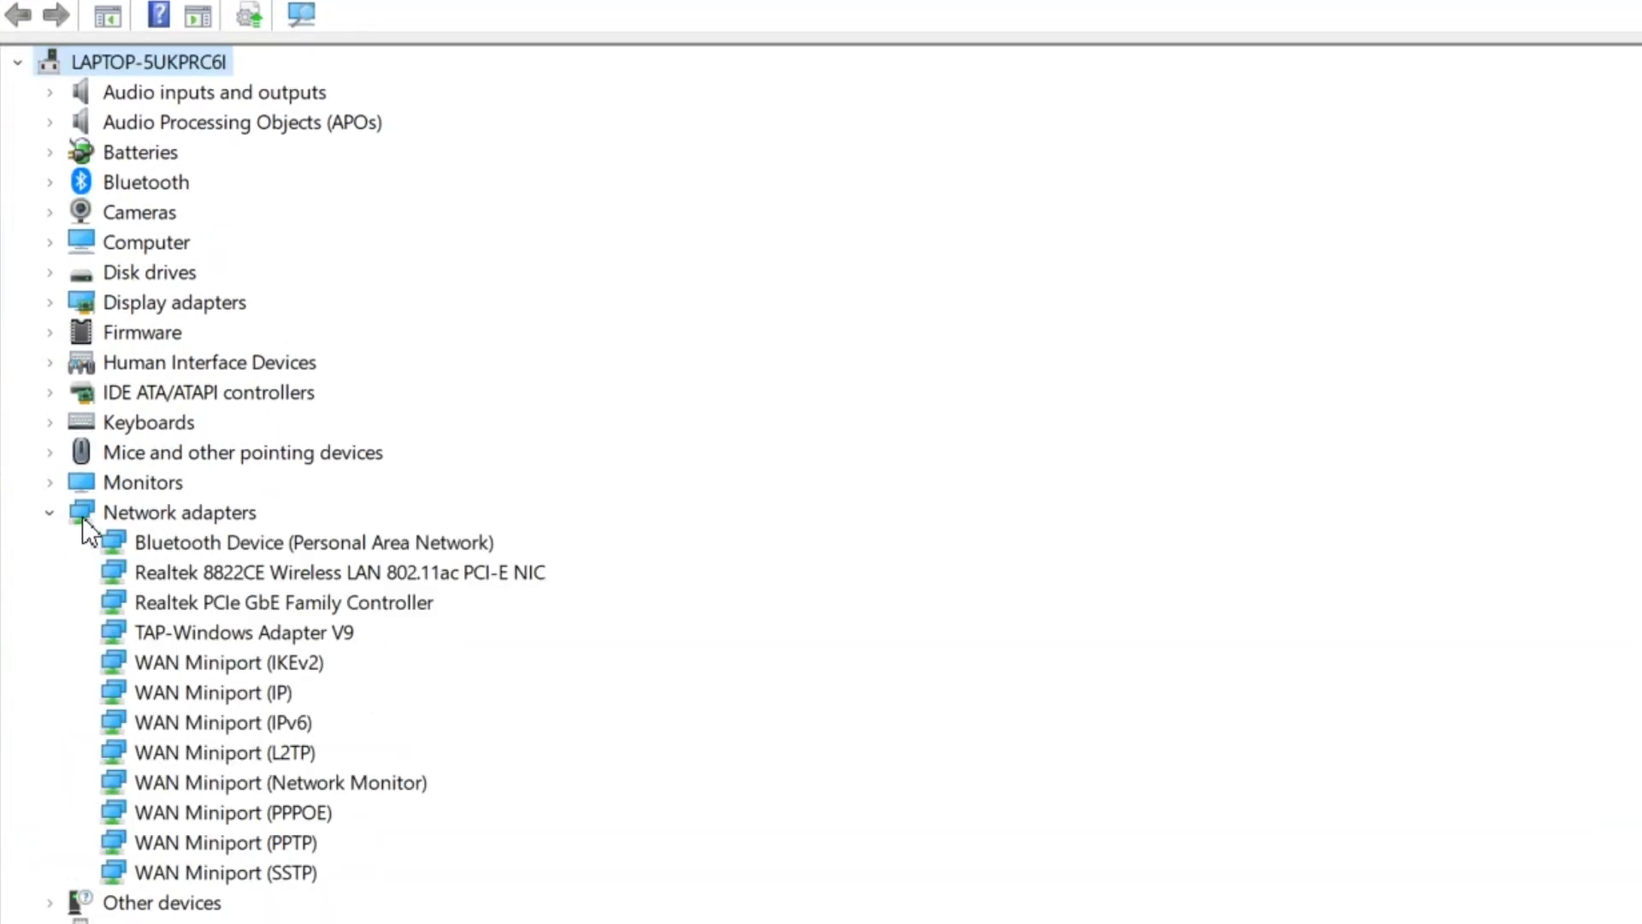
Start a driver update for the Realtek 8822CE adapter, trying the automatic search first
click(382, 571)
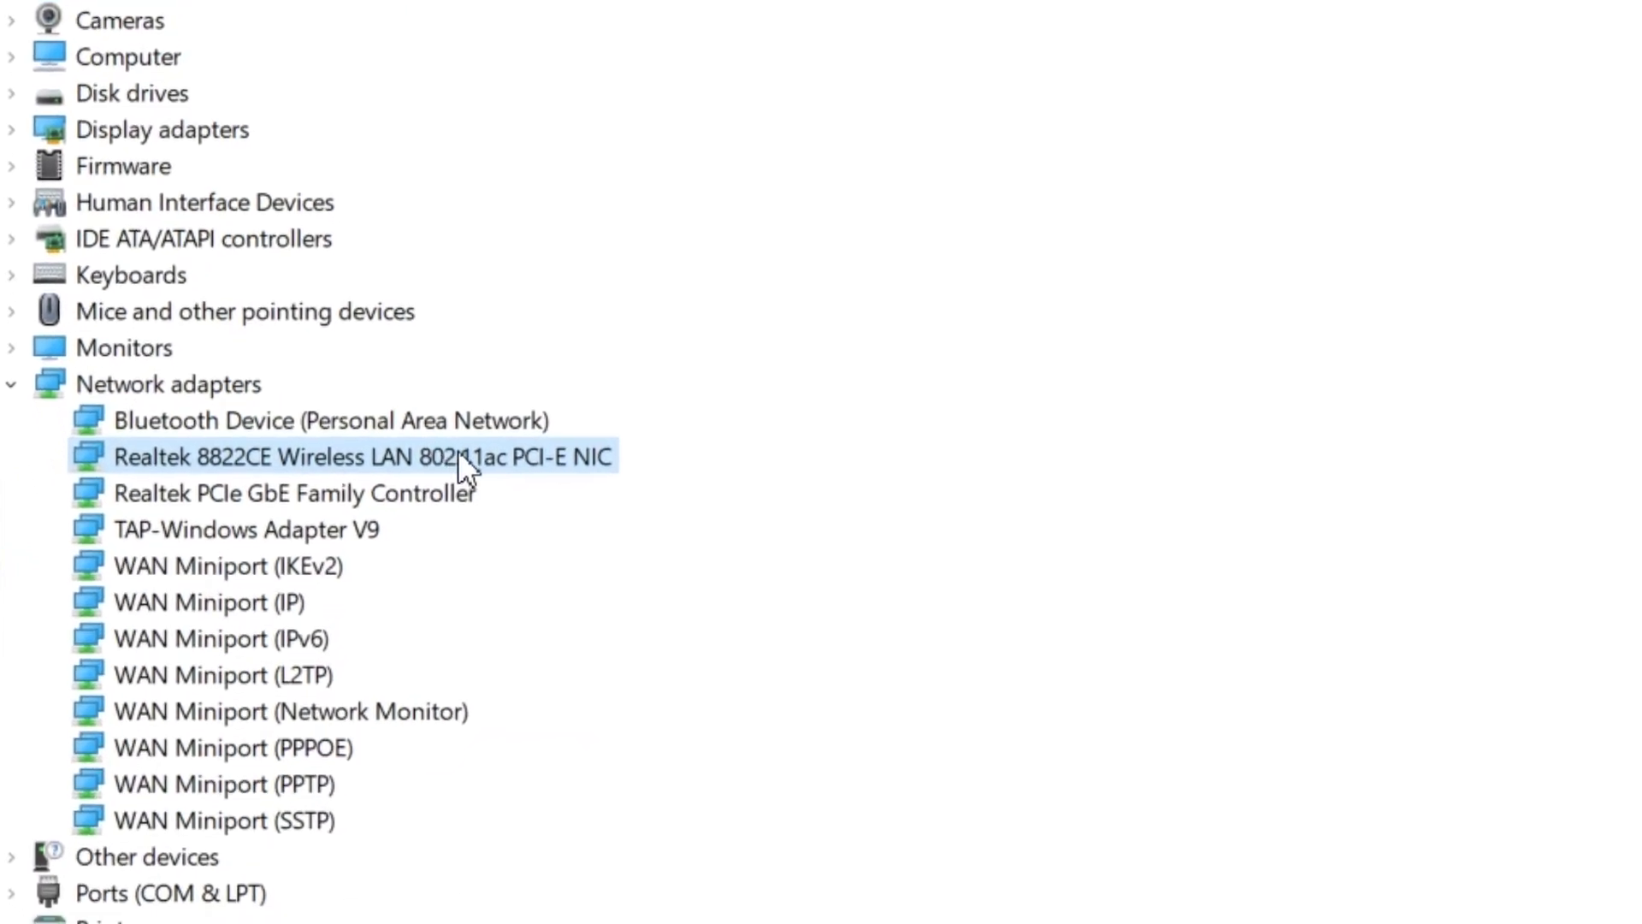
right_click(459, 450)
click(583, 478)
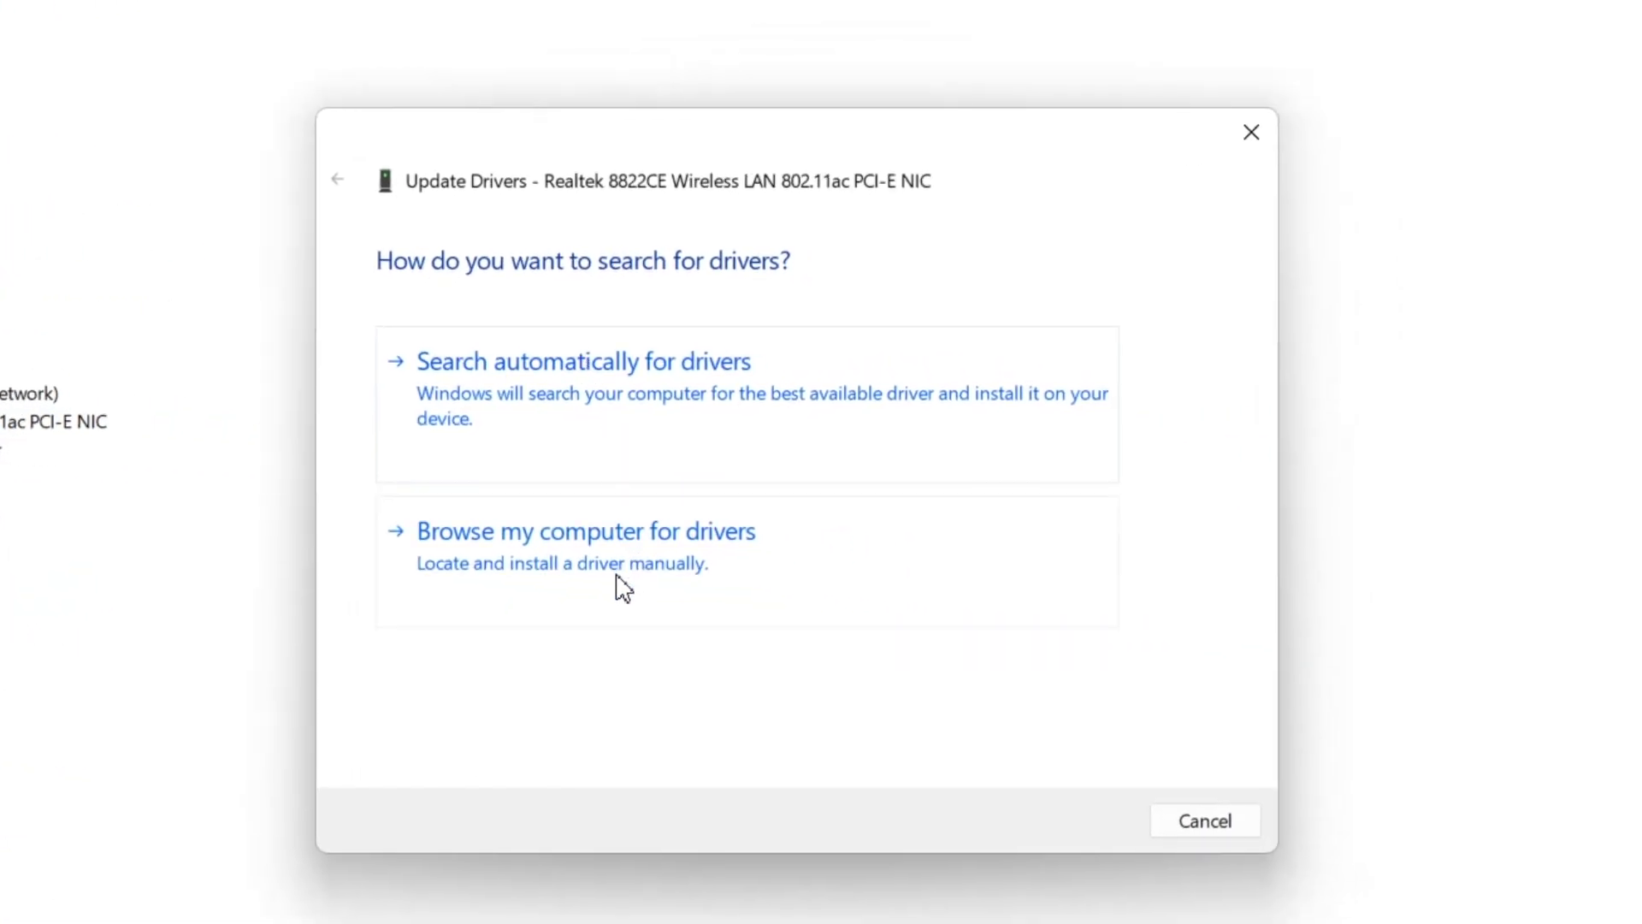
click(501, 423)
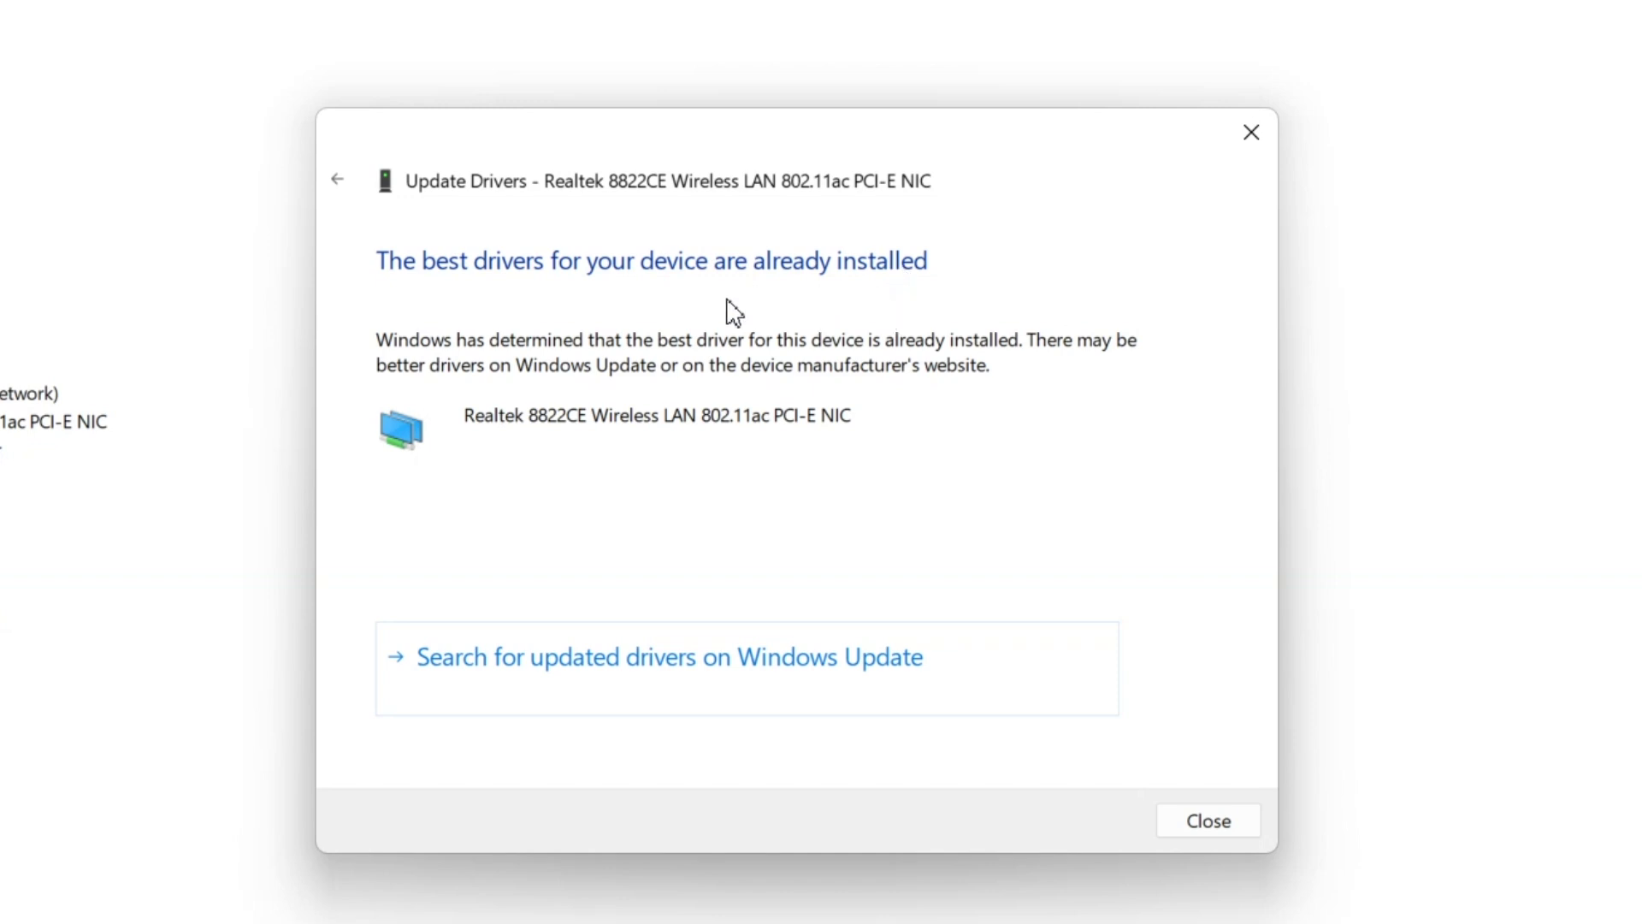
click(341, 179)
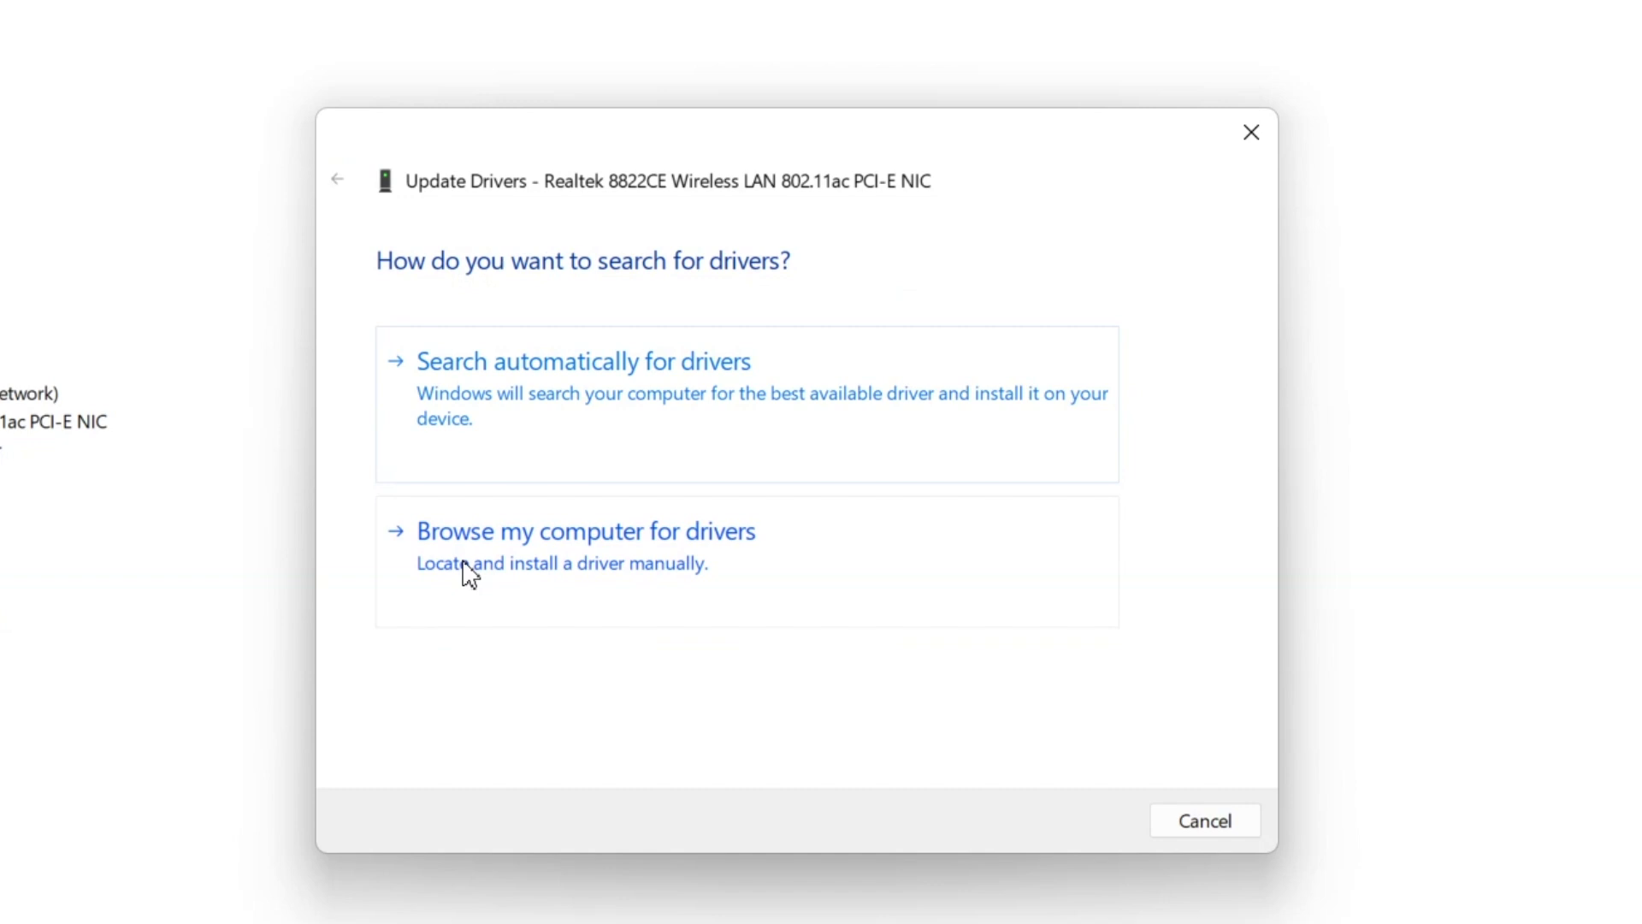
Manually pick a Realtek Semiconductor Corp. driver from those already on the computer
click(469, 575)
click(503, 690)
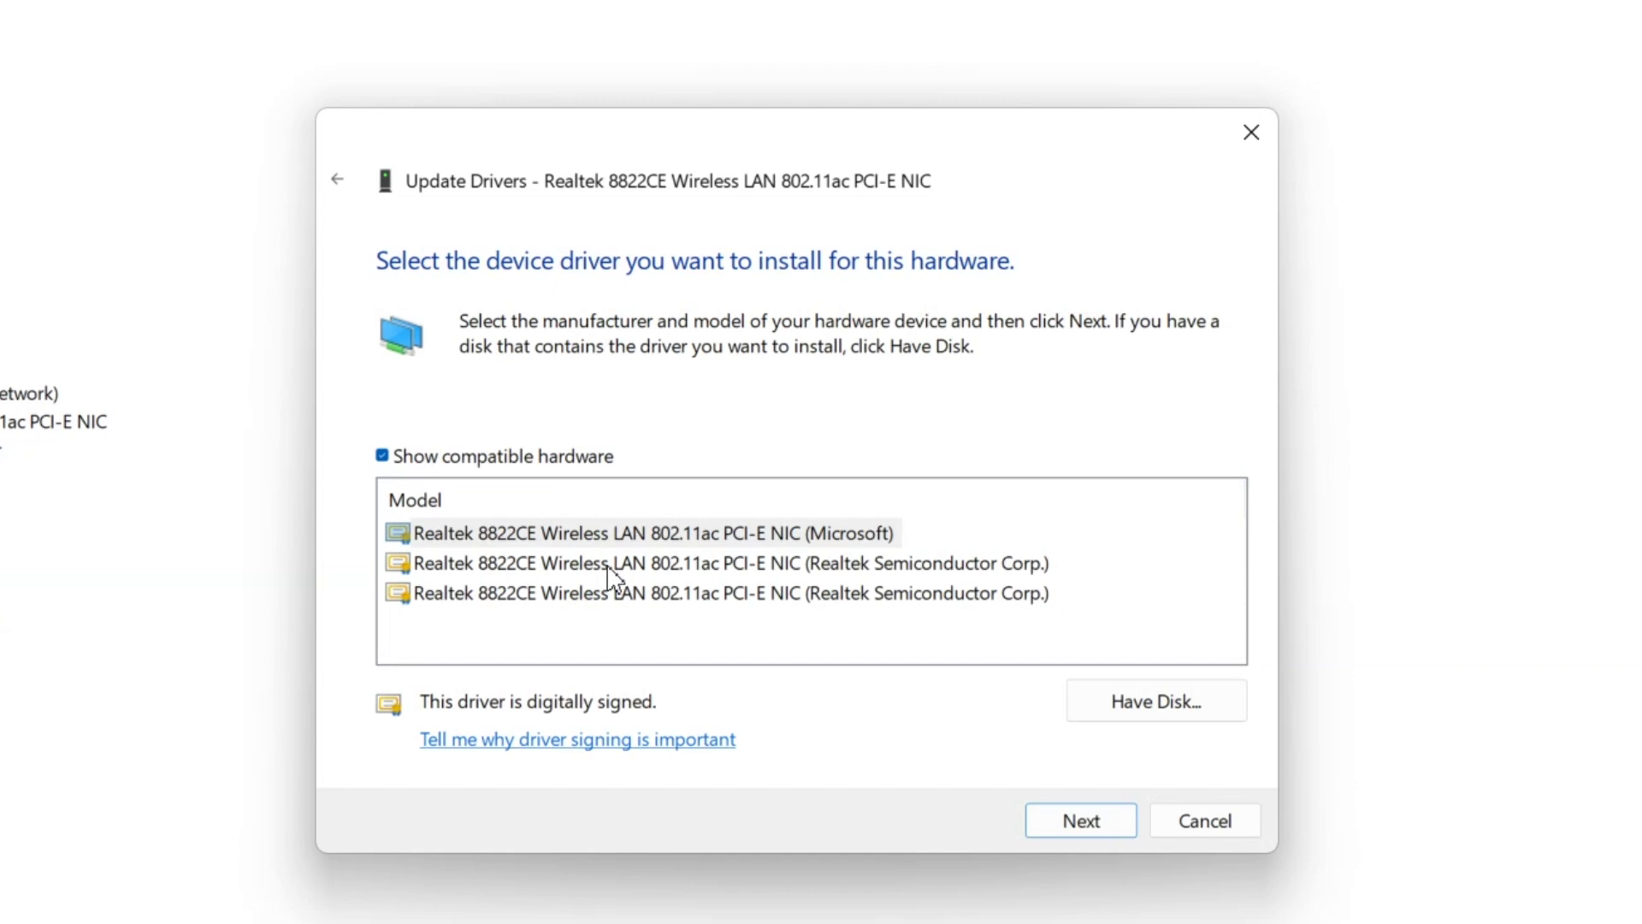
click(608, 568)
click(626, 599)
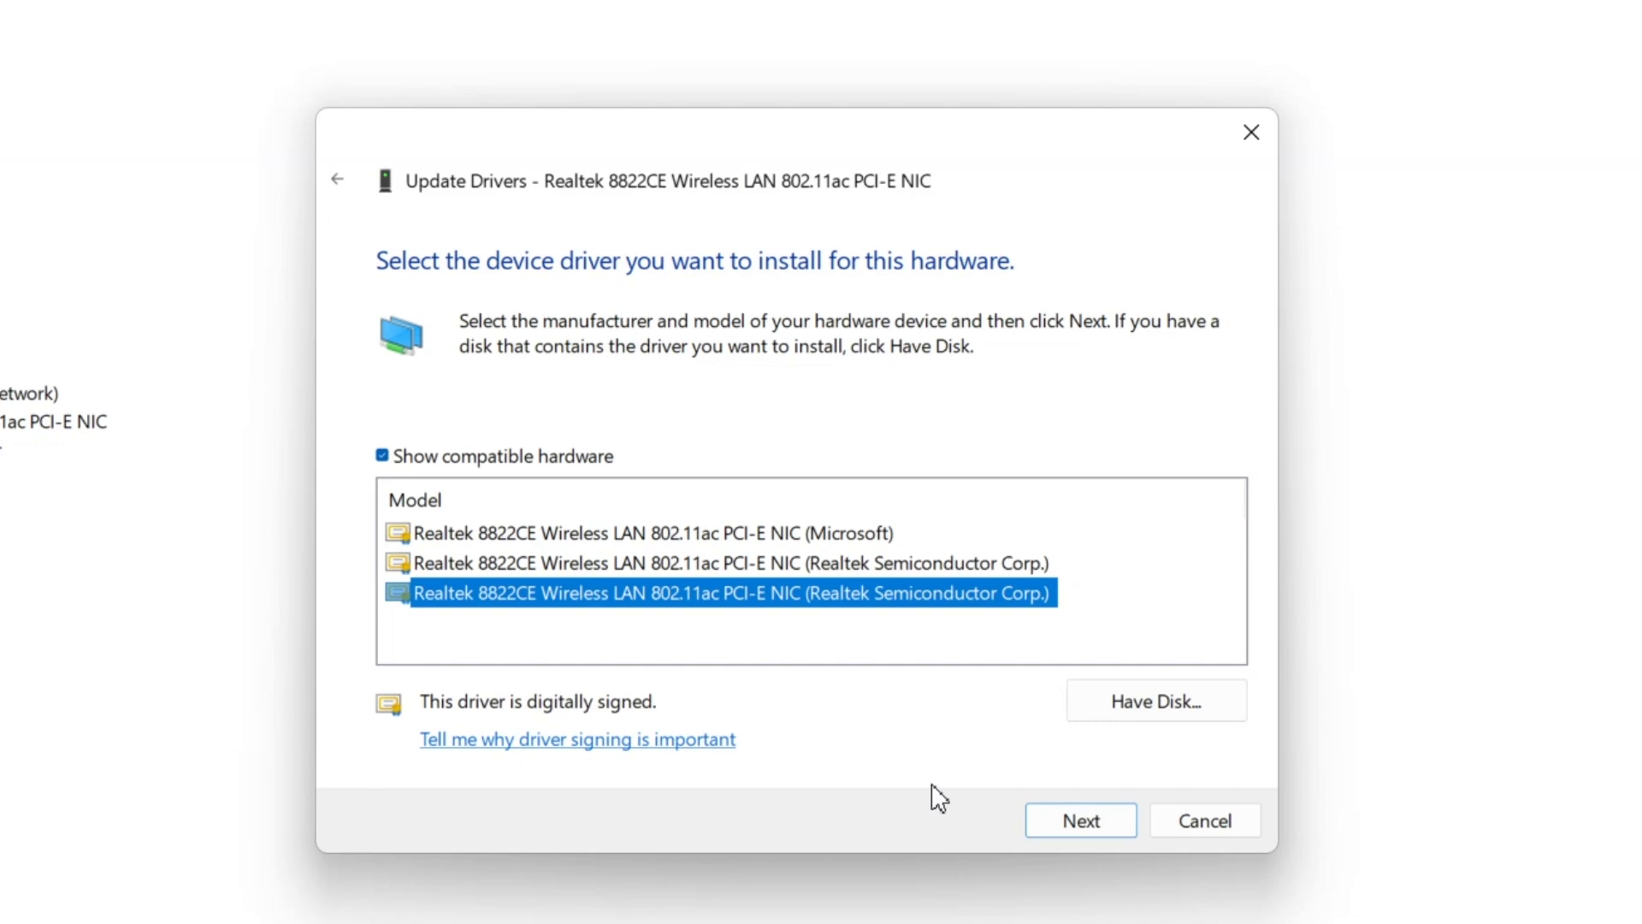
key(Escape)
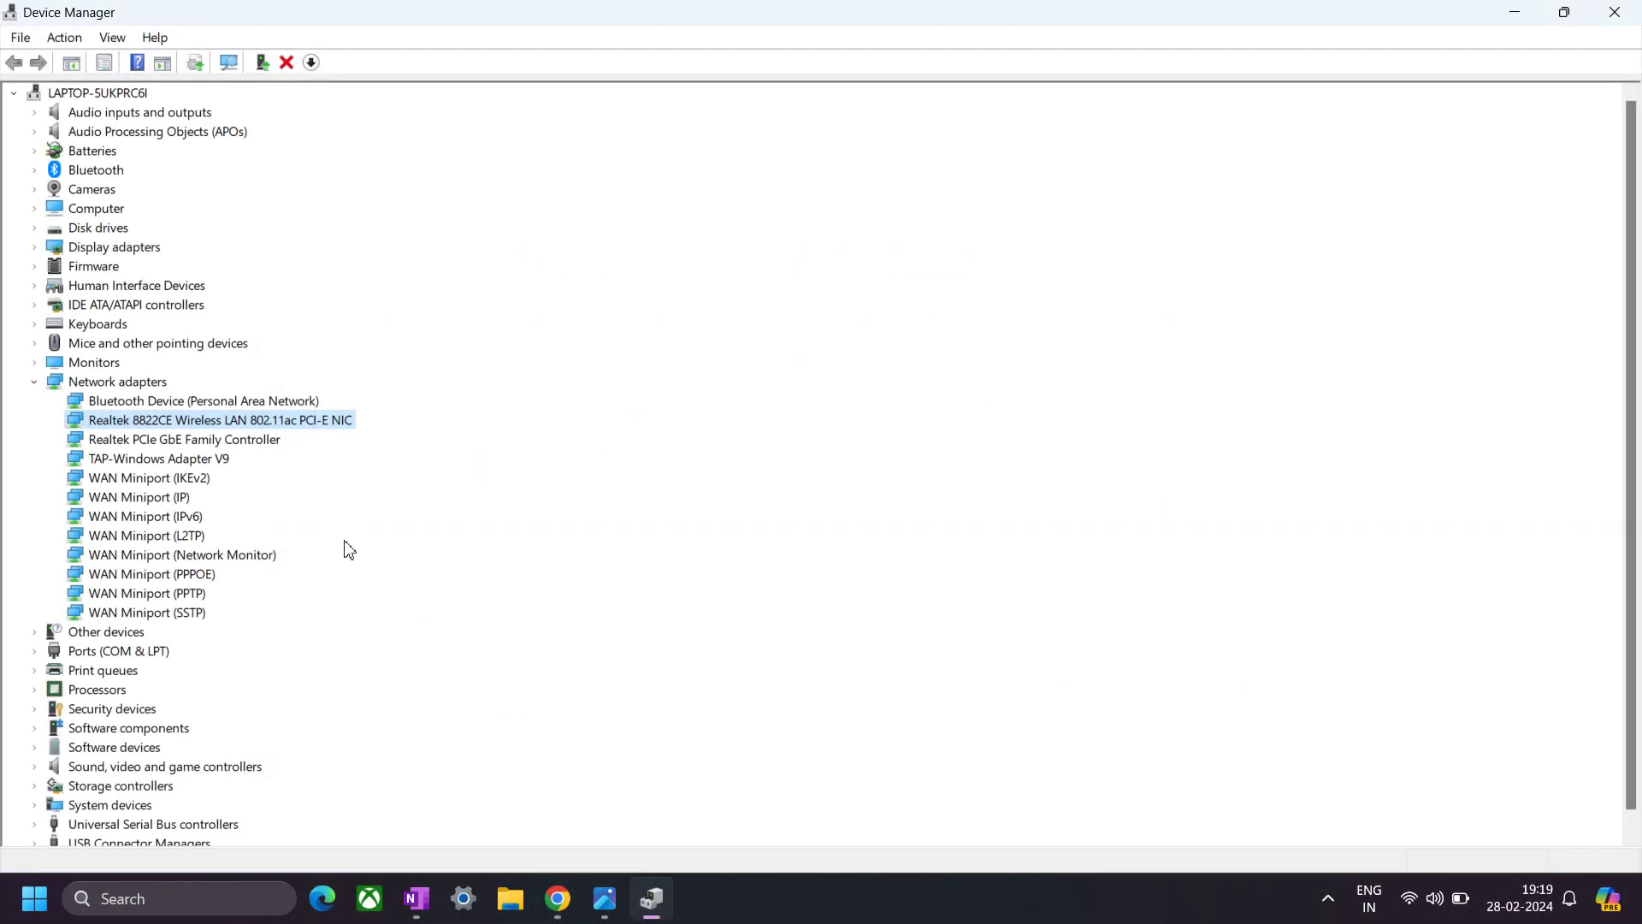
right_click(322, 427)
click(449, 553)
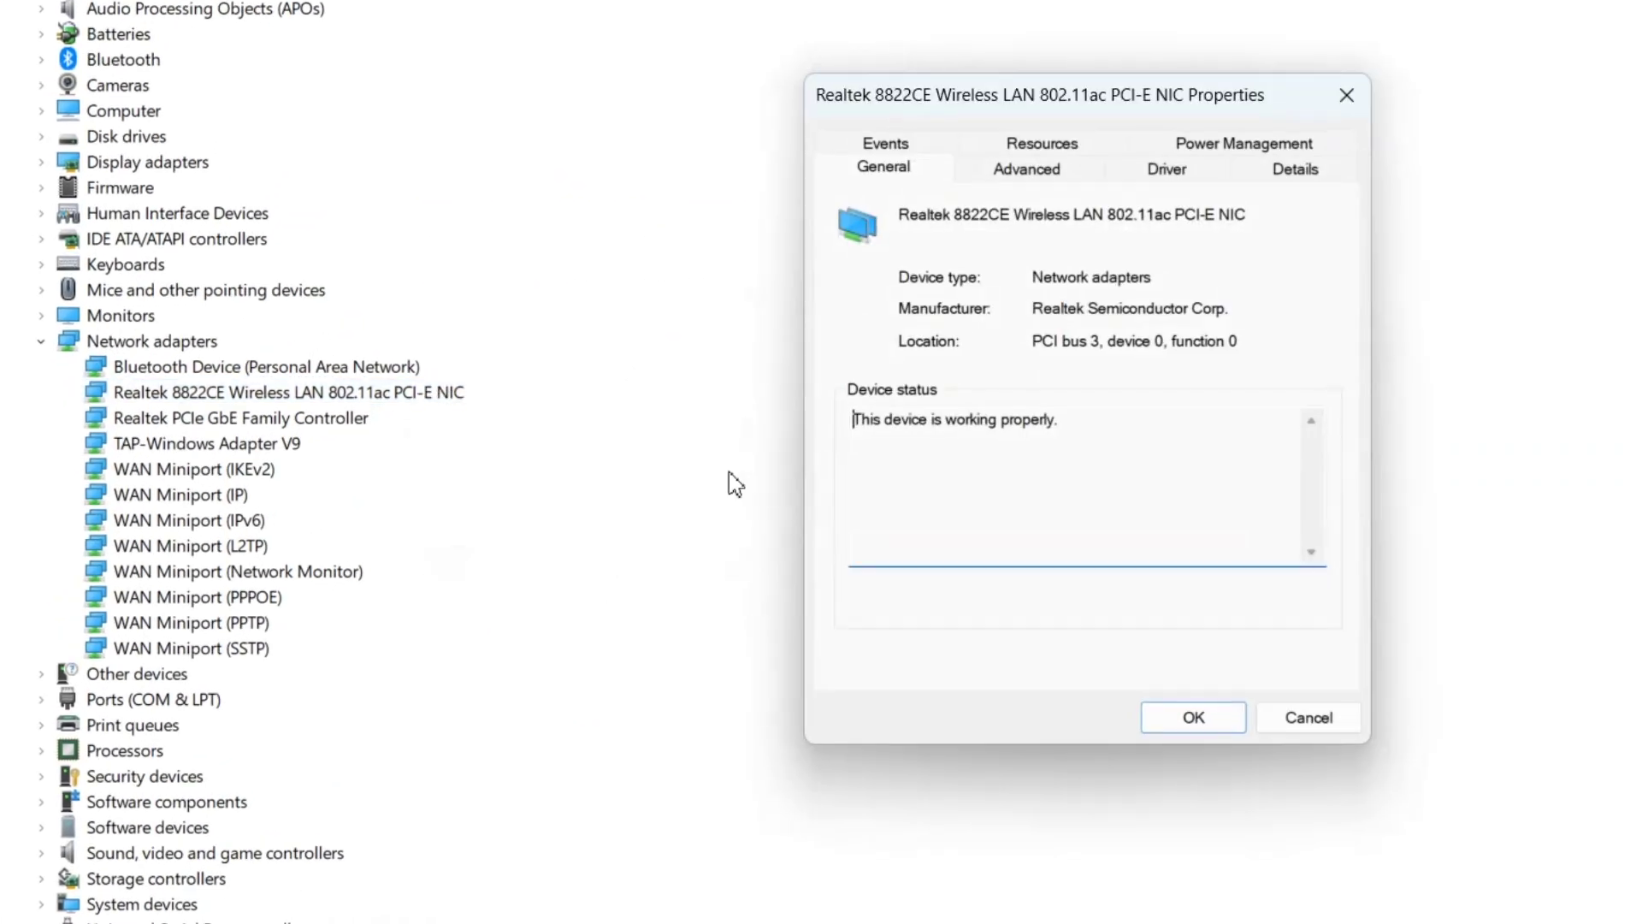
click(1163, 170)
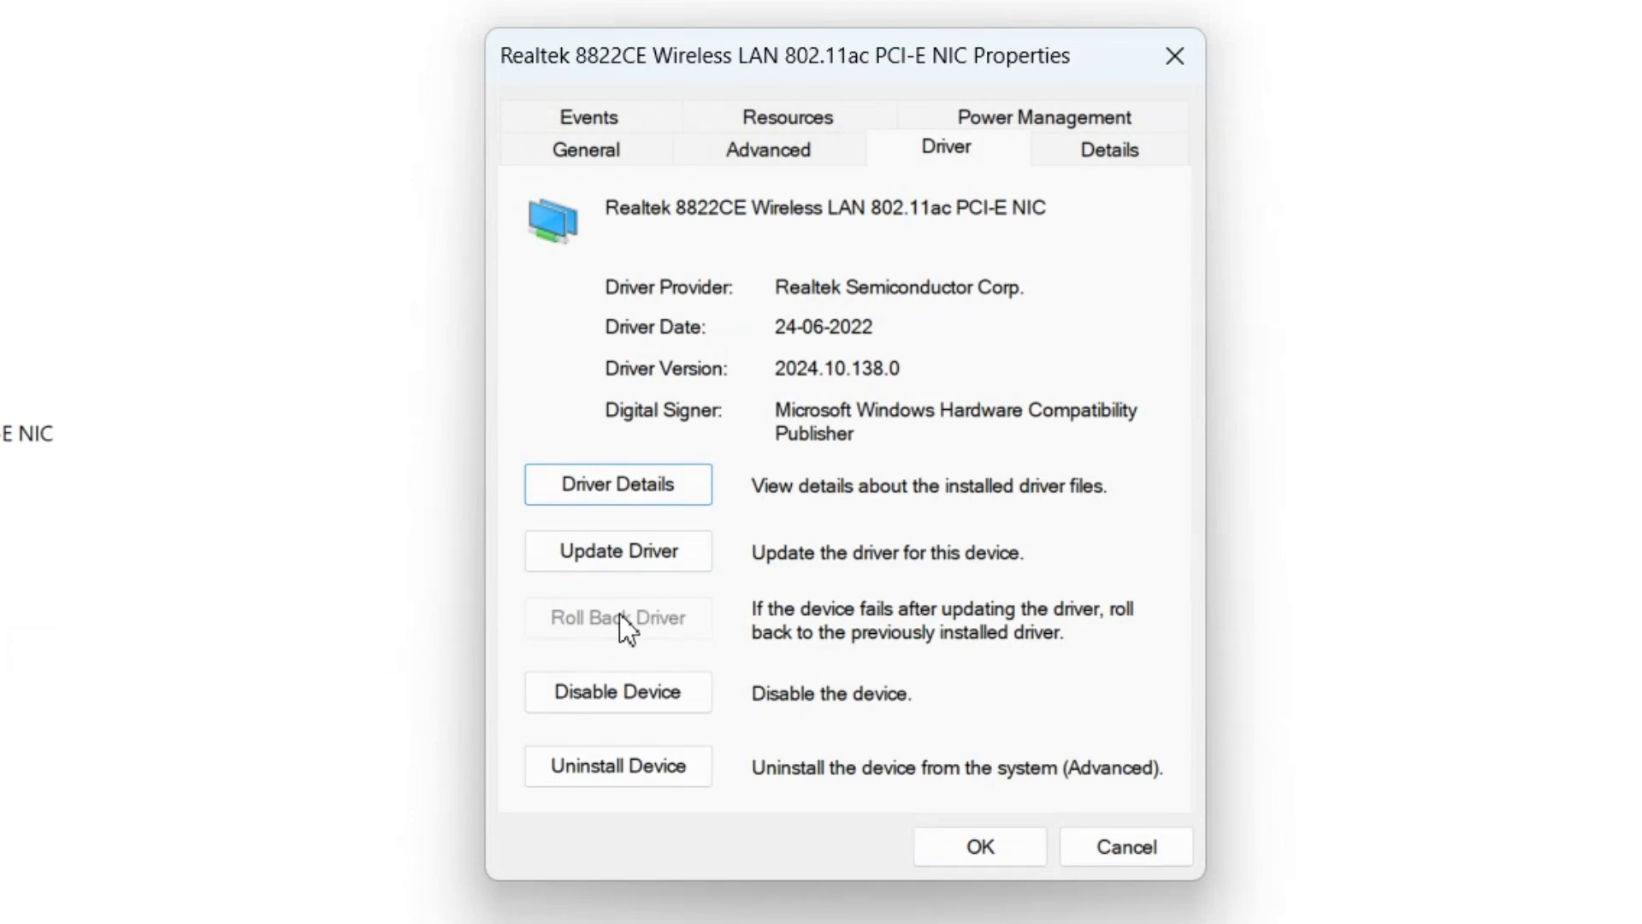
click(981, 847)
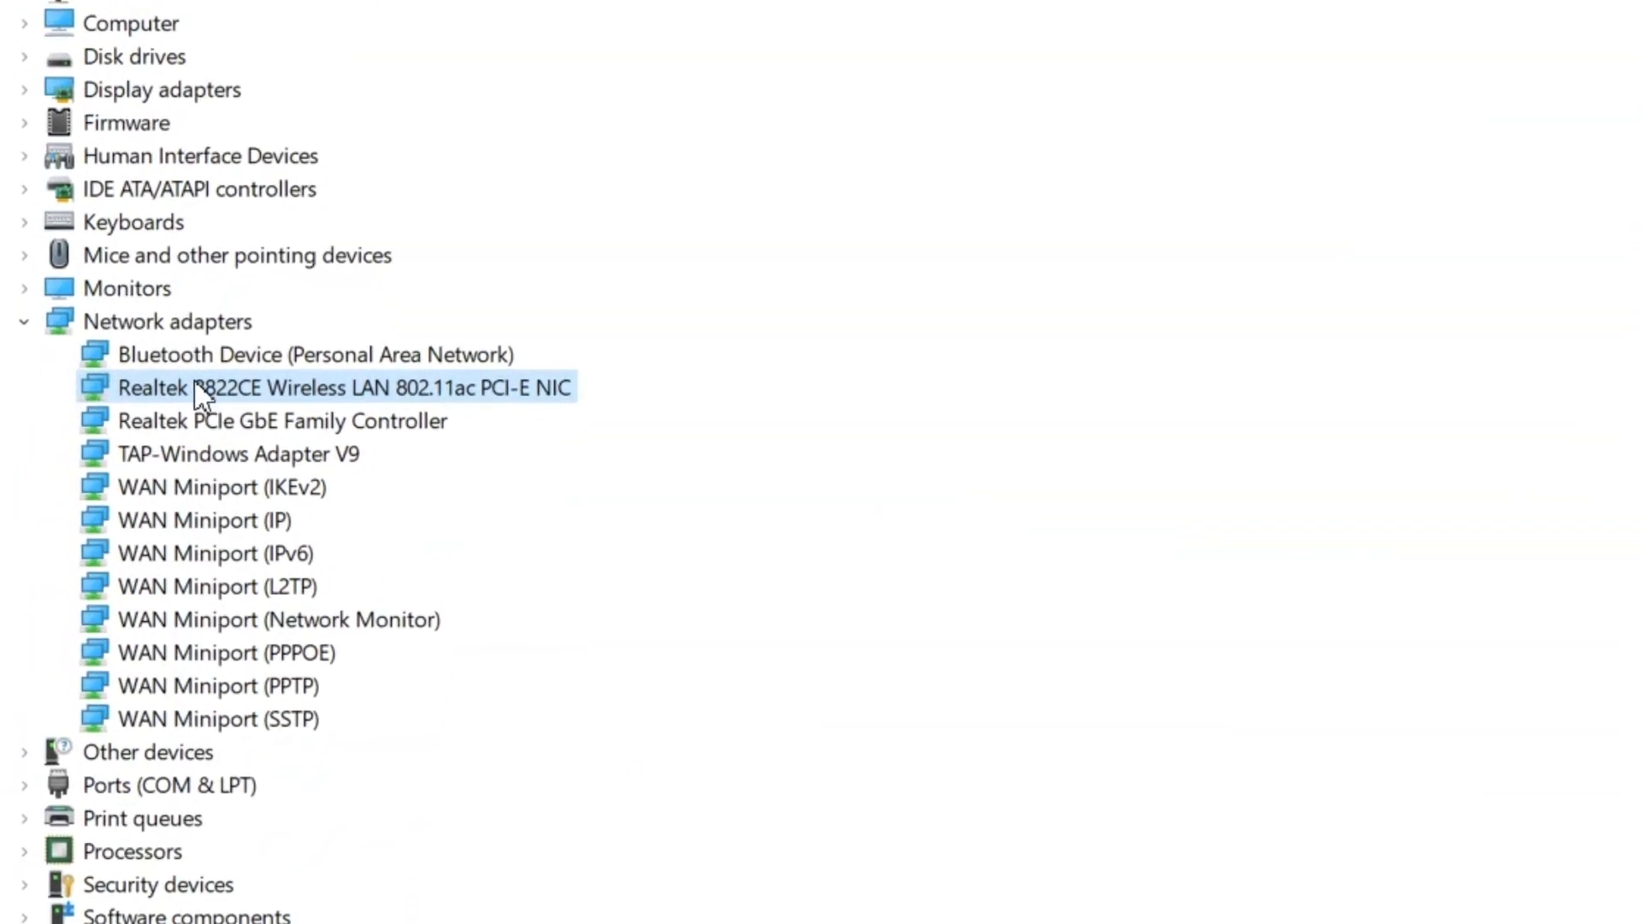
Uninstall the Realtek 8822CE wireless adapter, also removing its driver
right_click(174, 387)
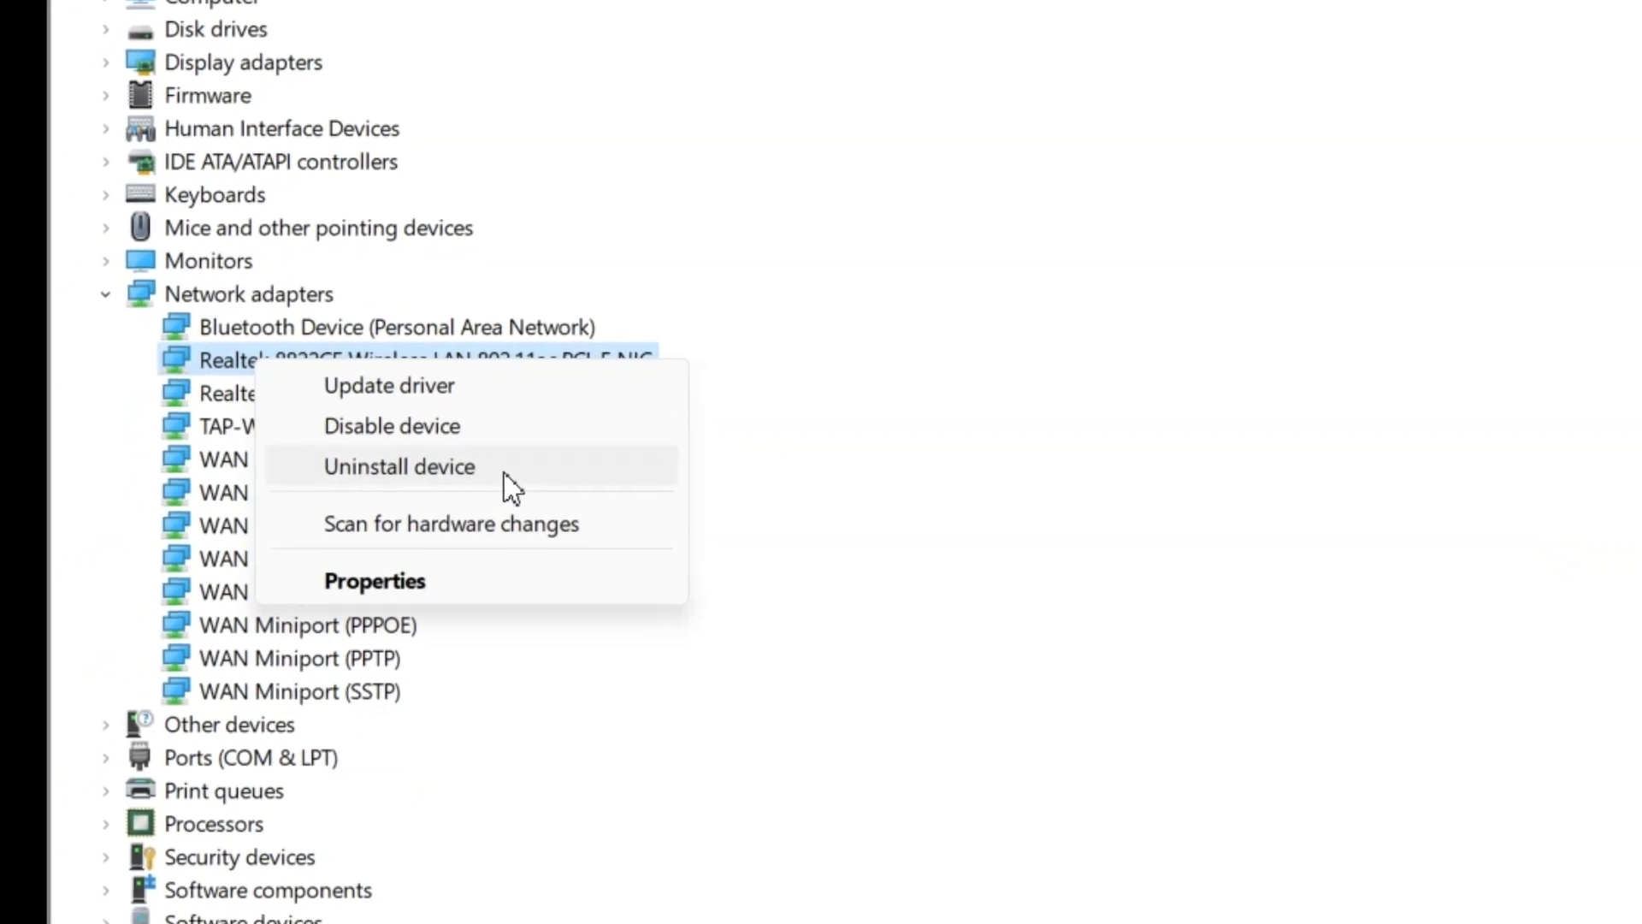
click(511, 485)
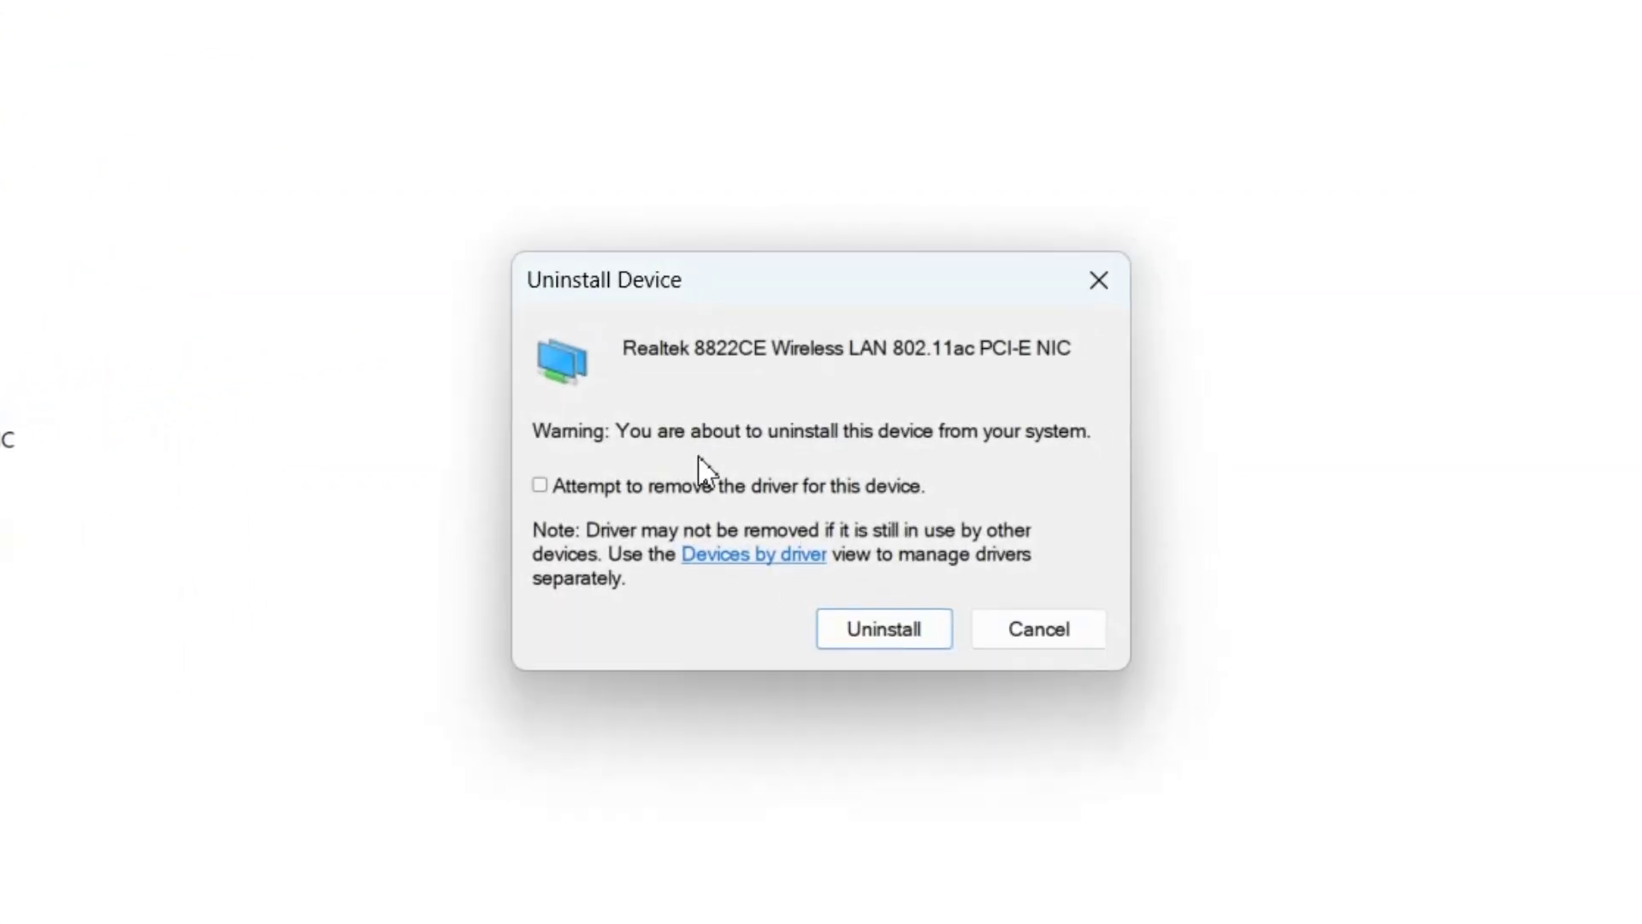
click(714, 486)
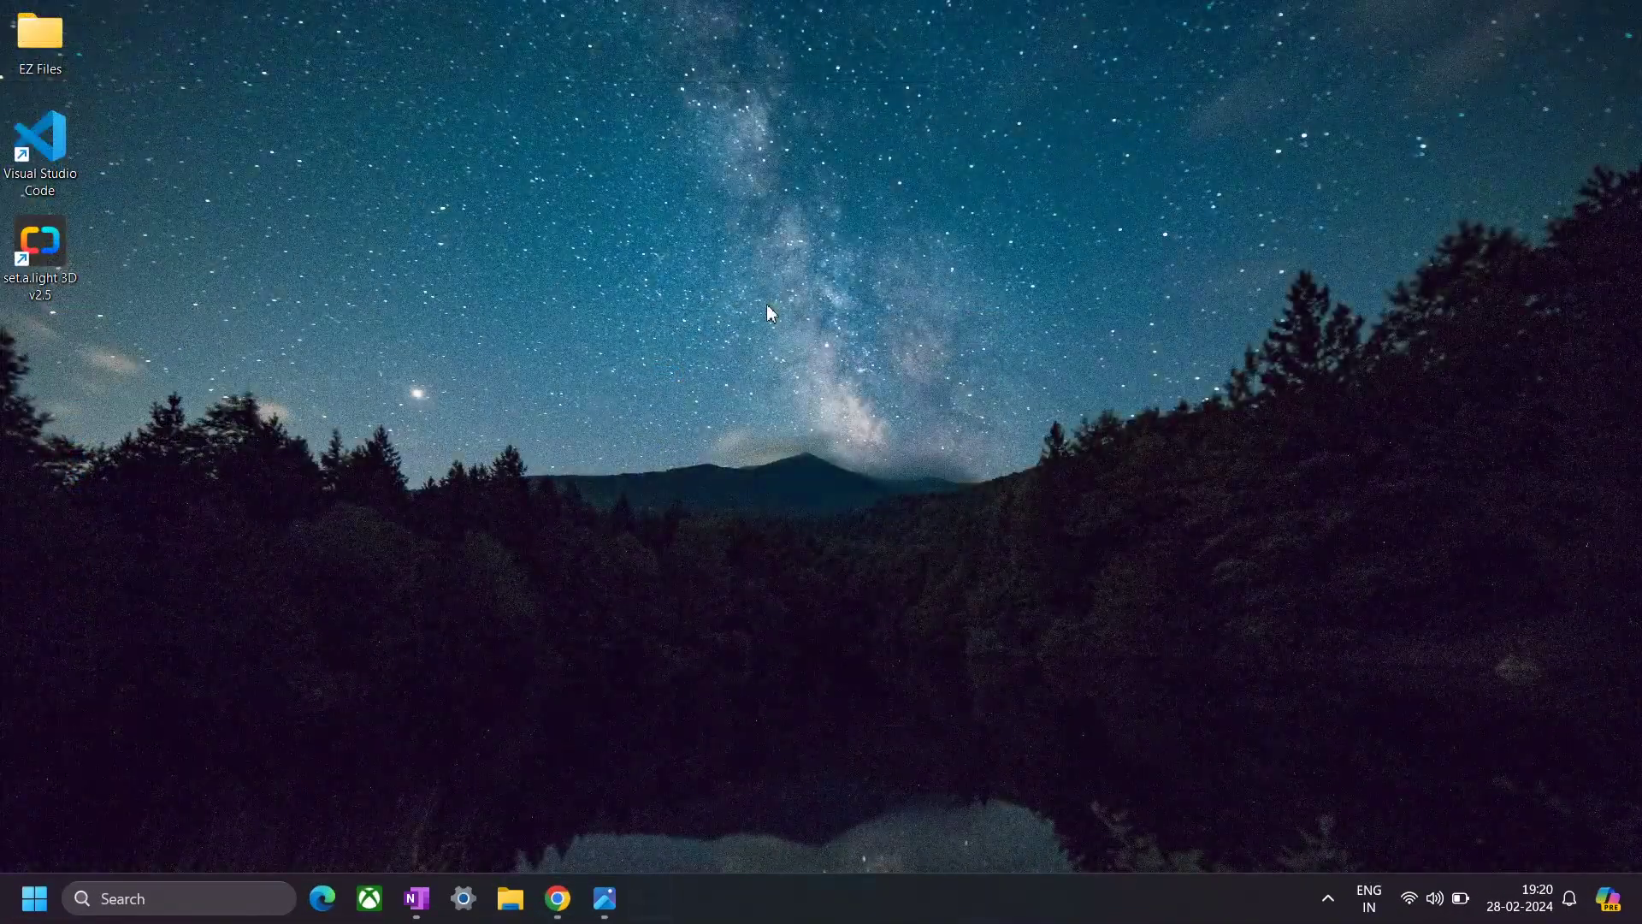
Open Control Panel's Network and Sharing Center and its list of network adapters
click(161, 903)
text(contr)
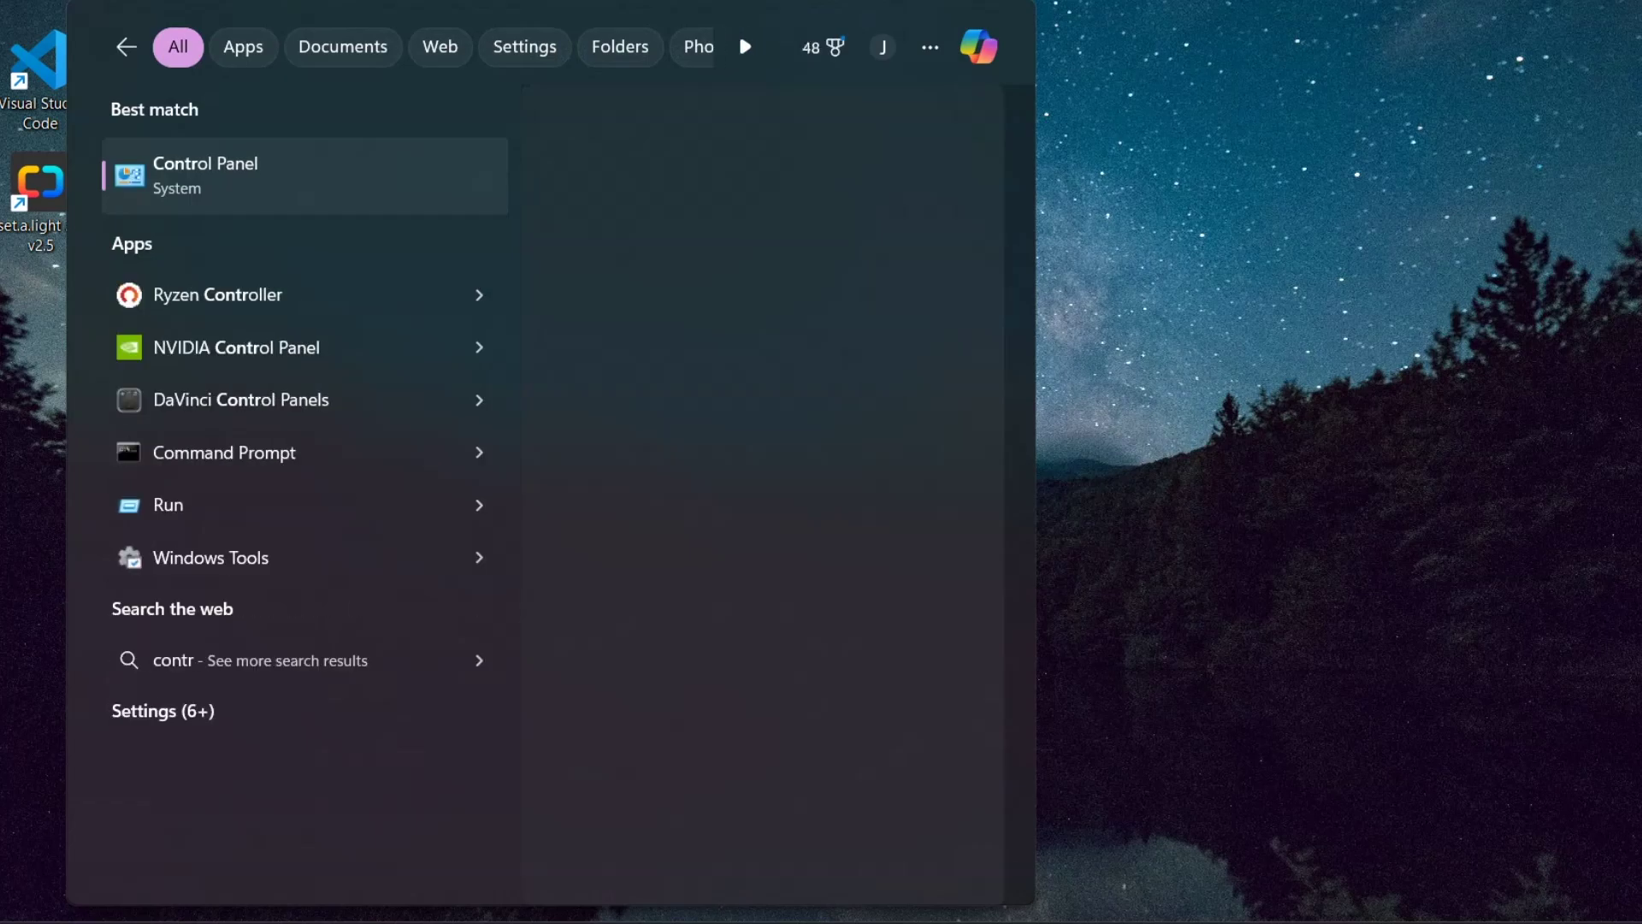
key(Return)
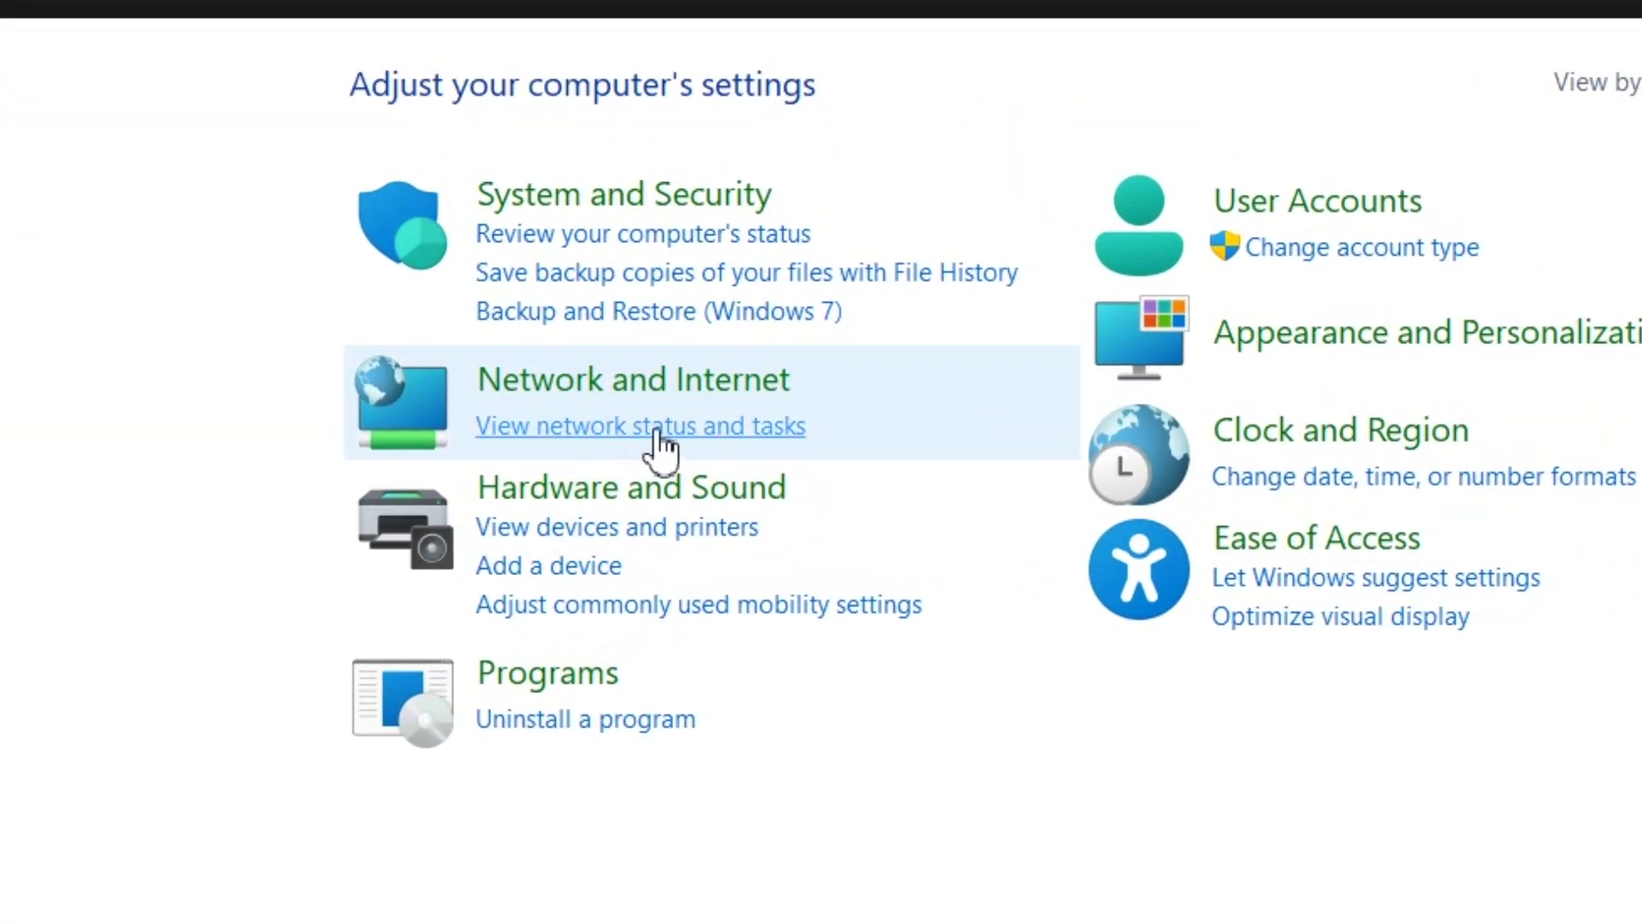
click(657, 432)
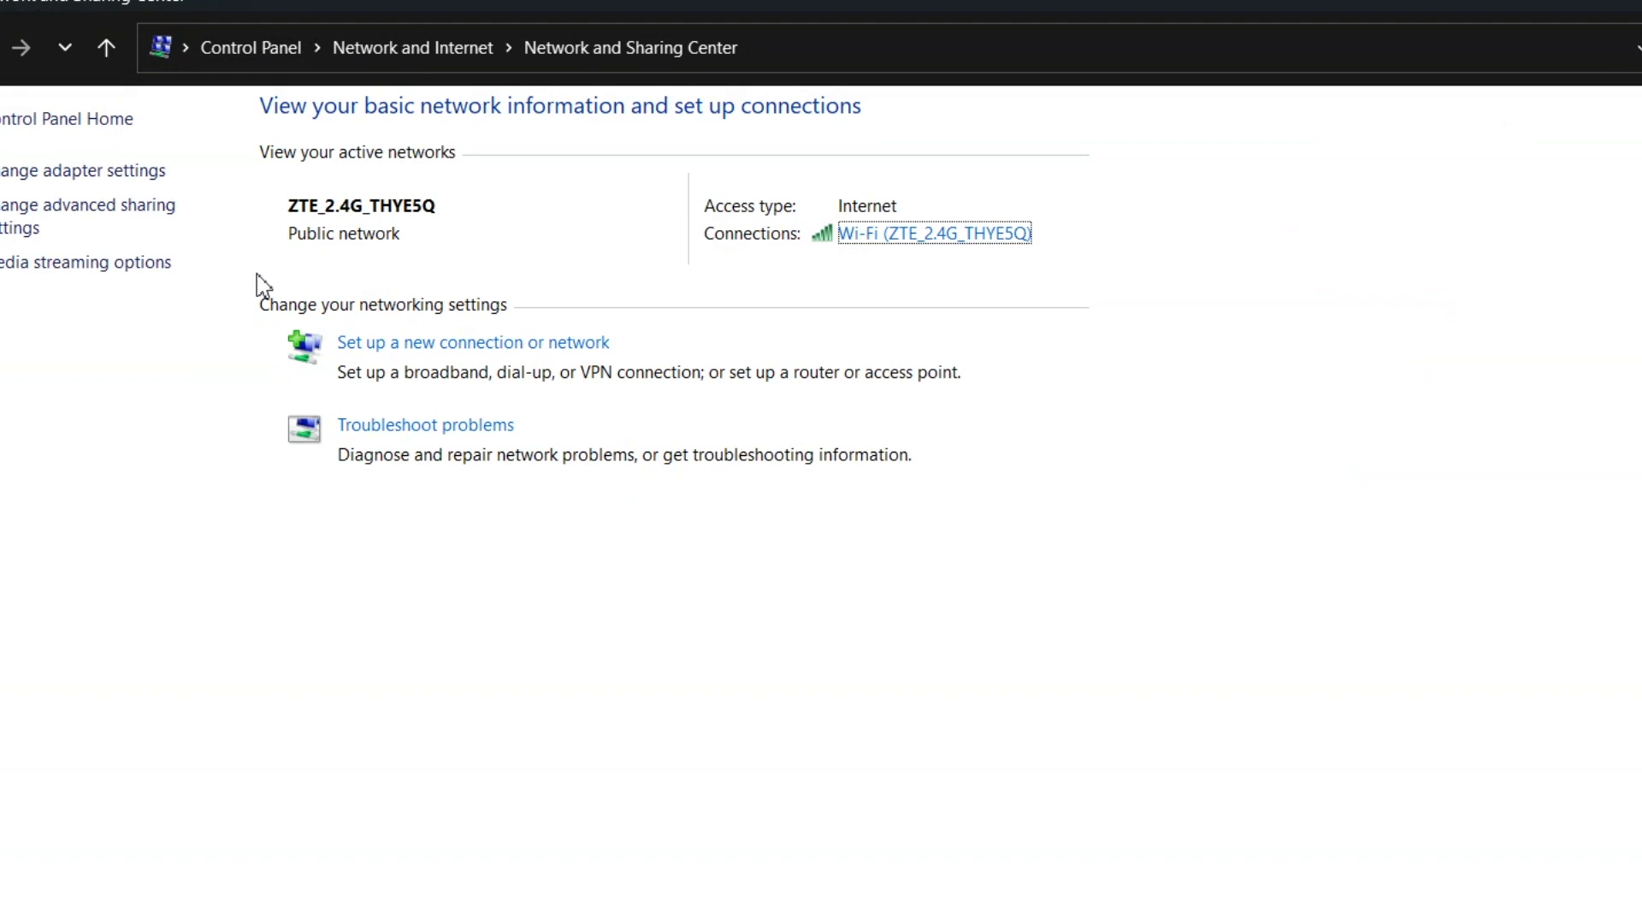
click(168, 175)
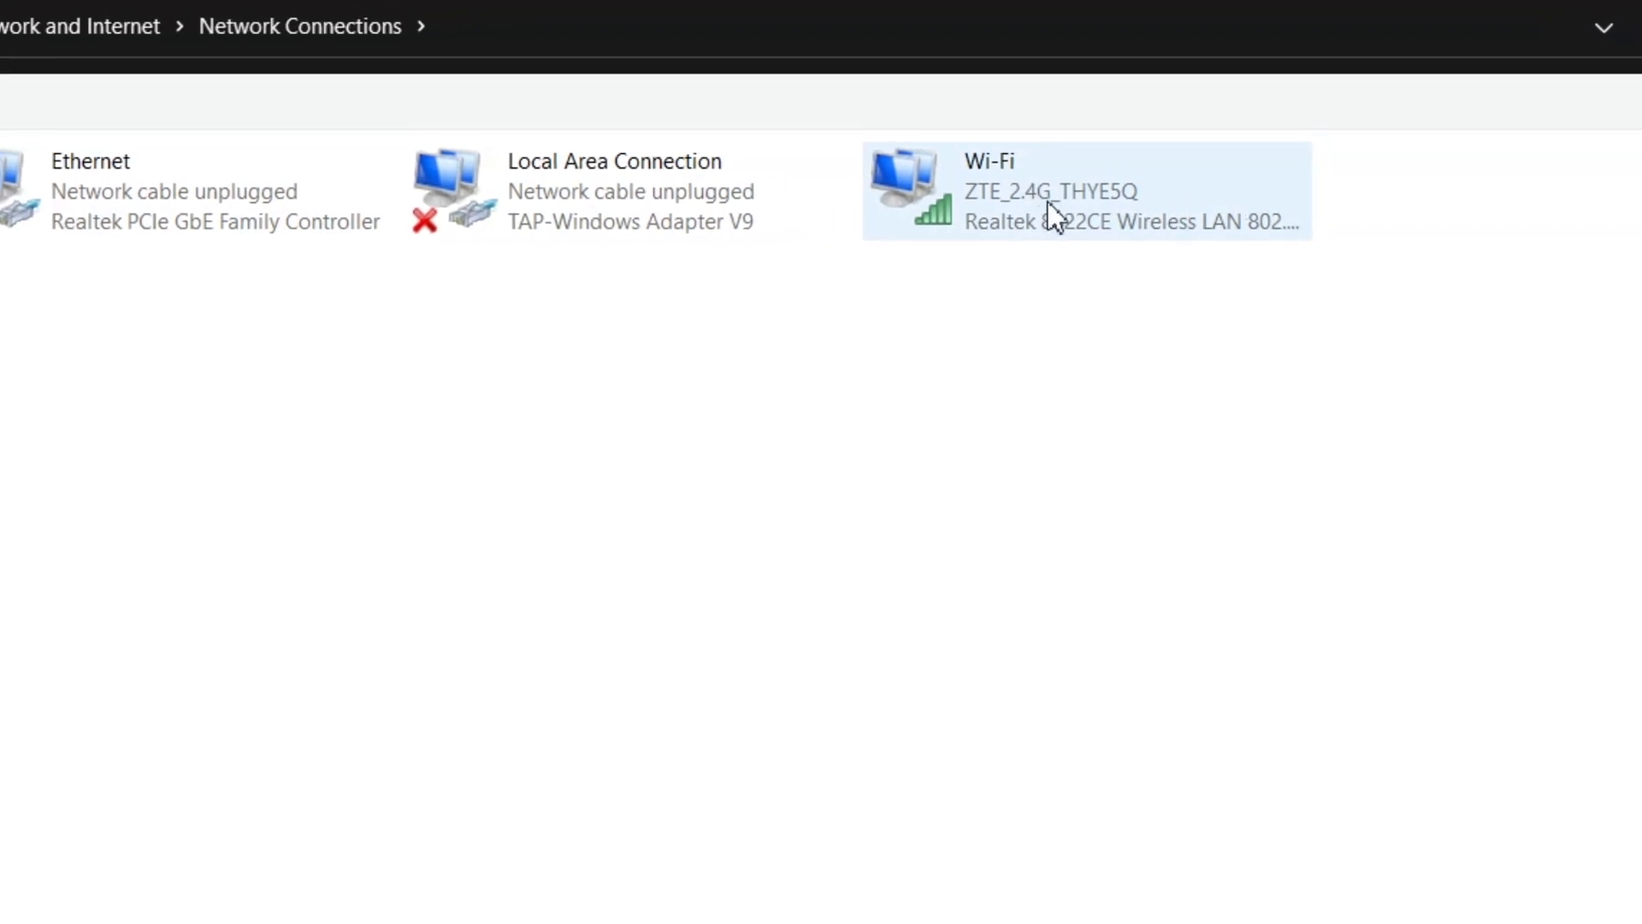
Disable the Wi-Fi adapter, then enable it again
right_click(1147, 205)
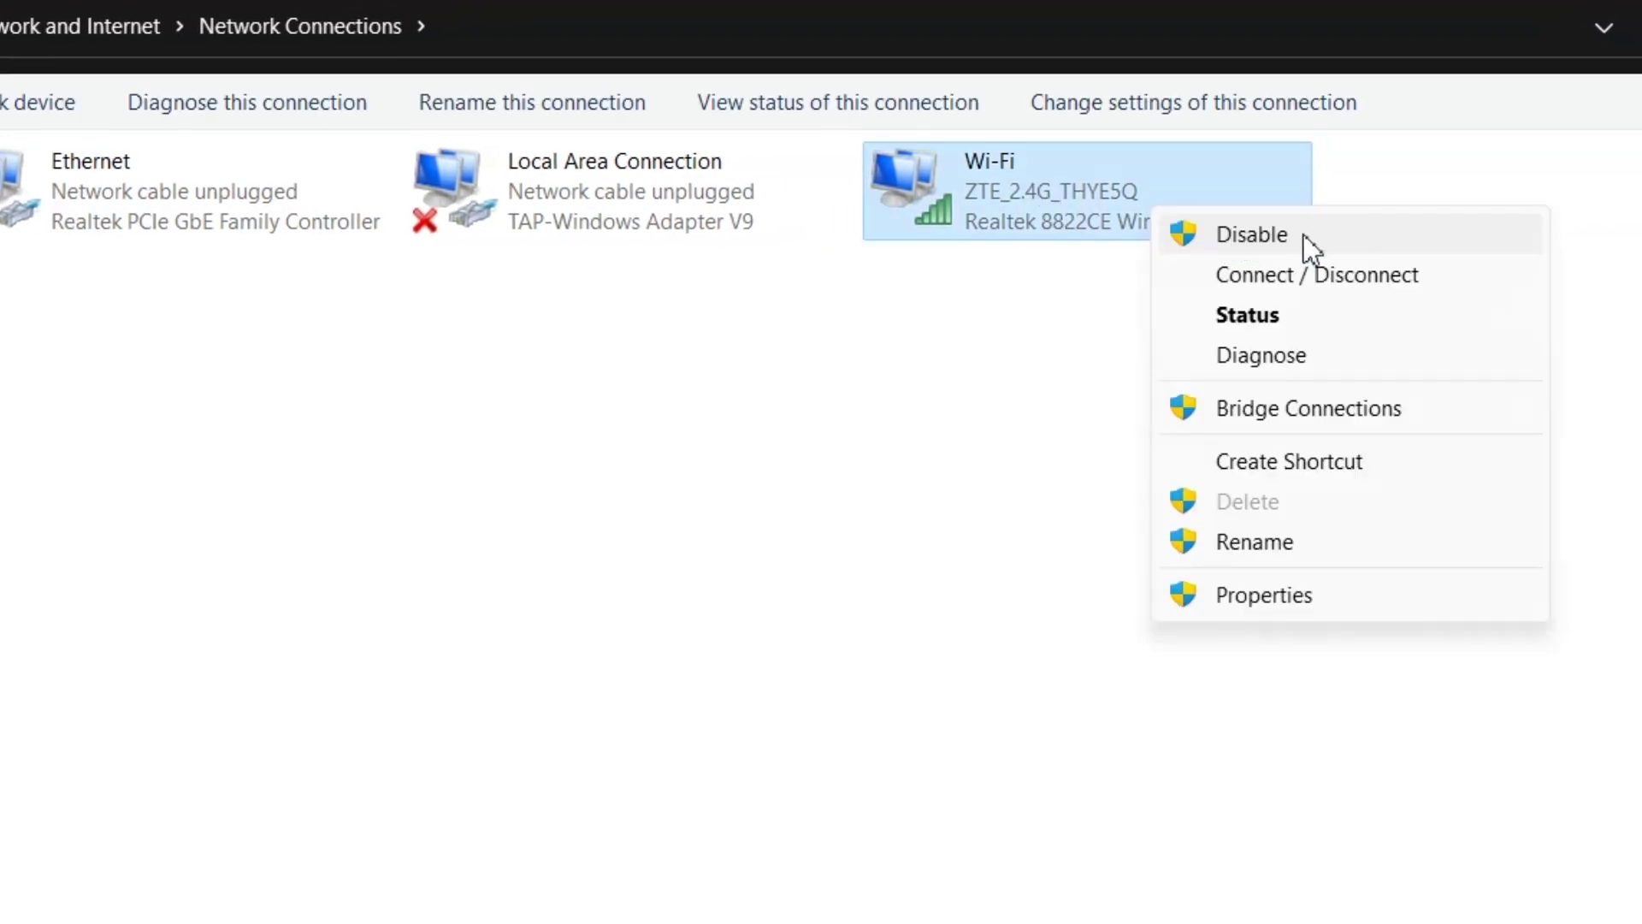
click(1303, 234)
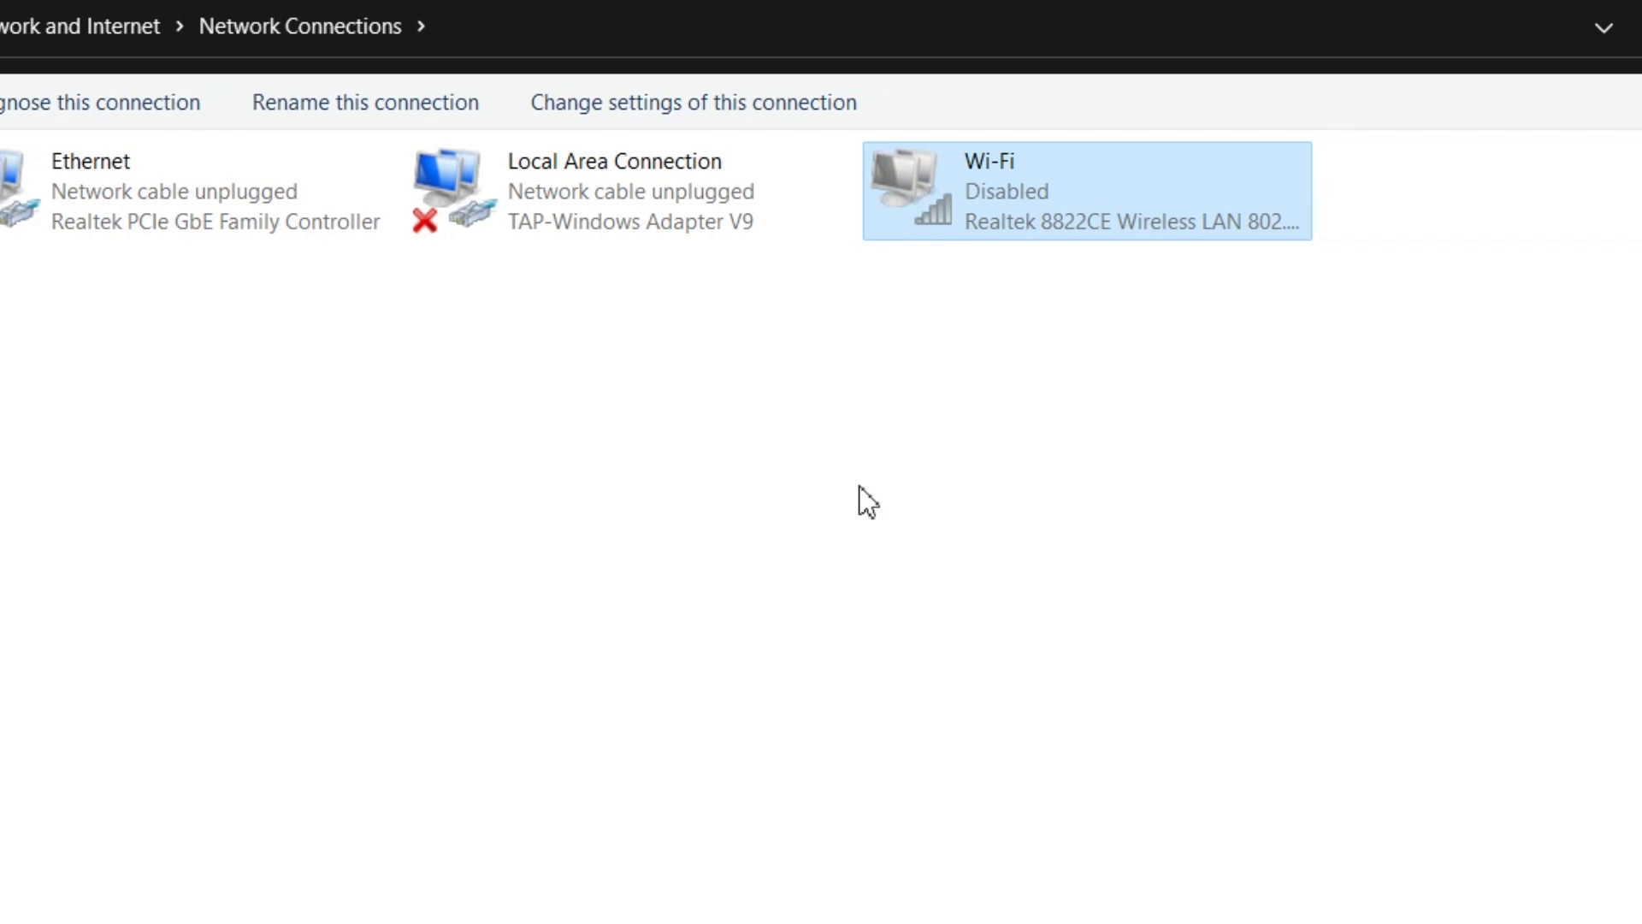
right_click(1143, 221)
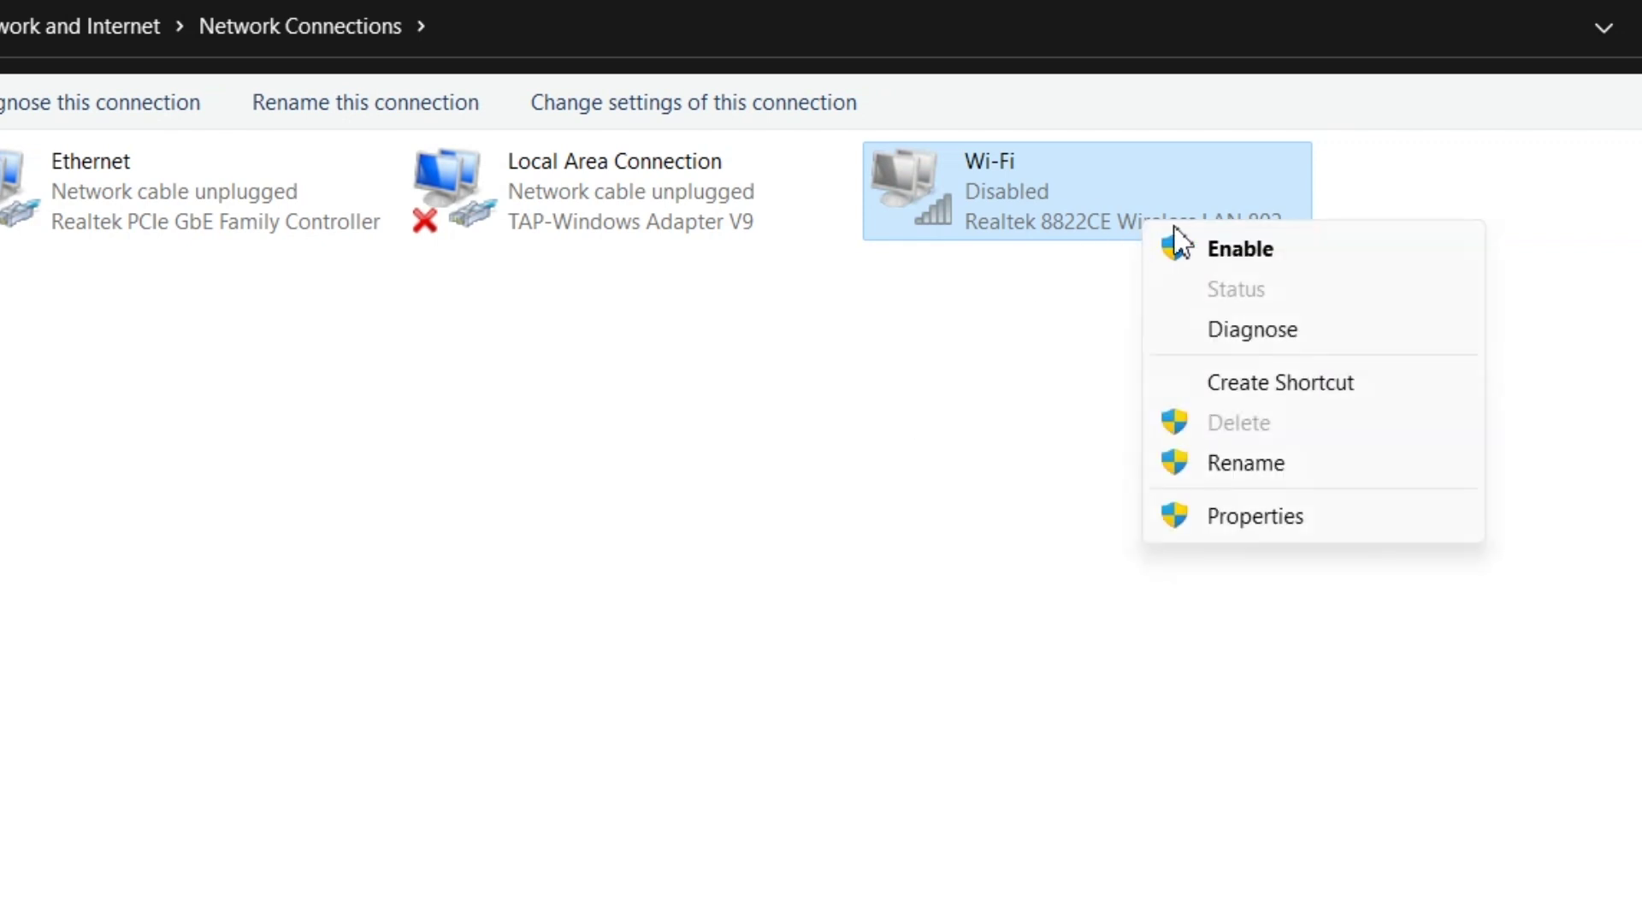
click(1232, 252)
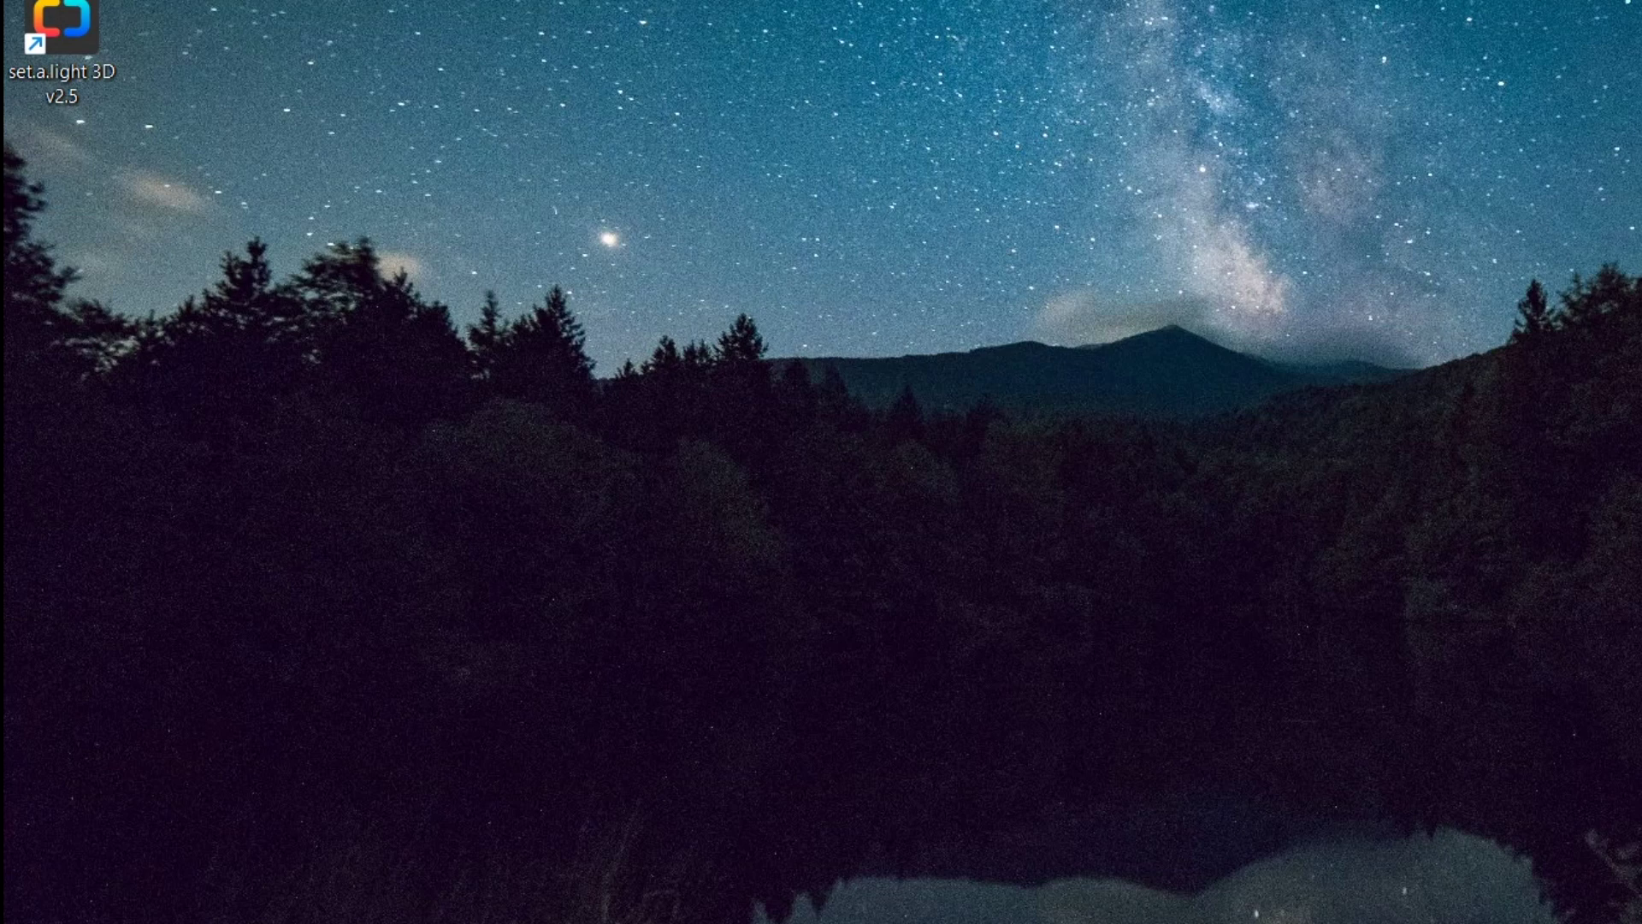
Open the Services console through Windows search
click(256, 915)
text(ser)
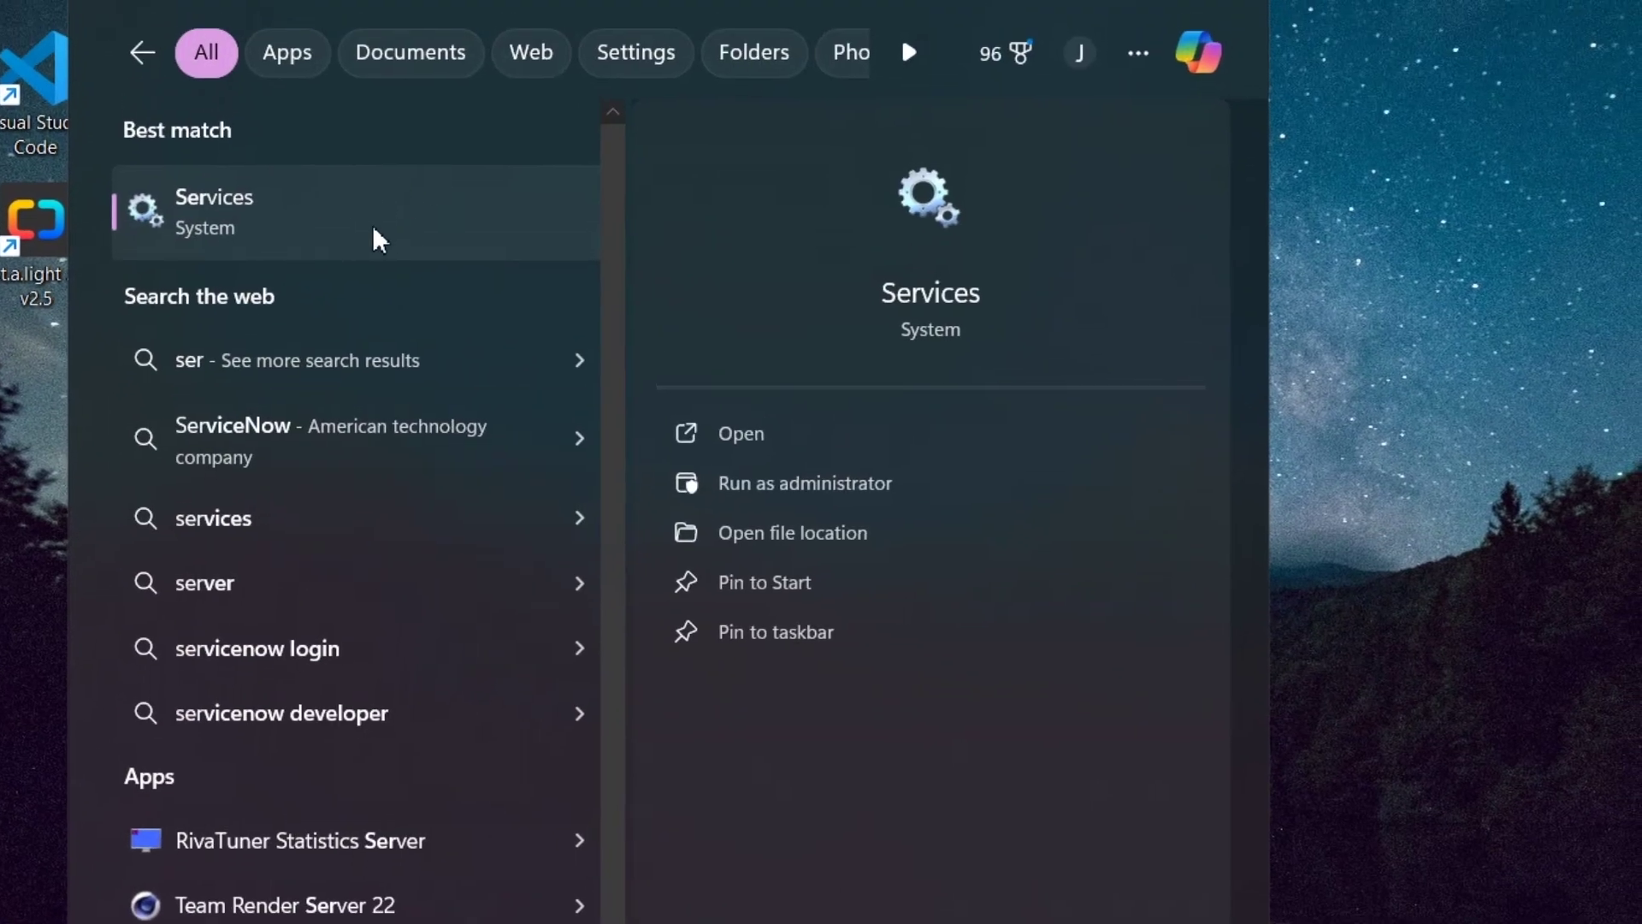
click(375, 229)
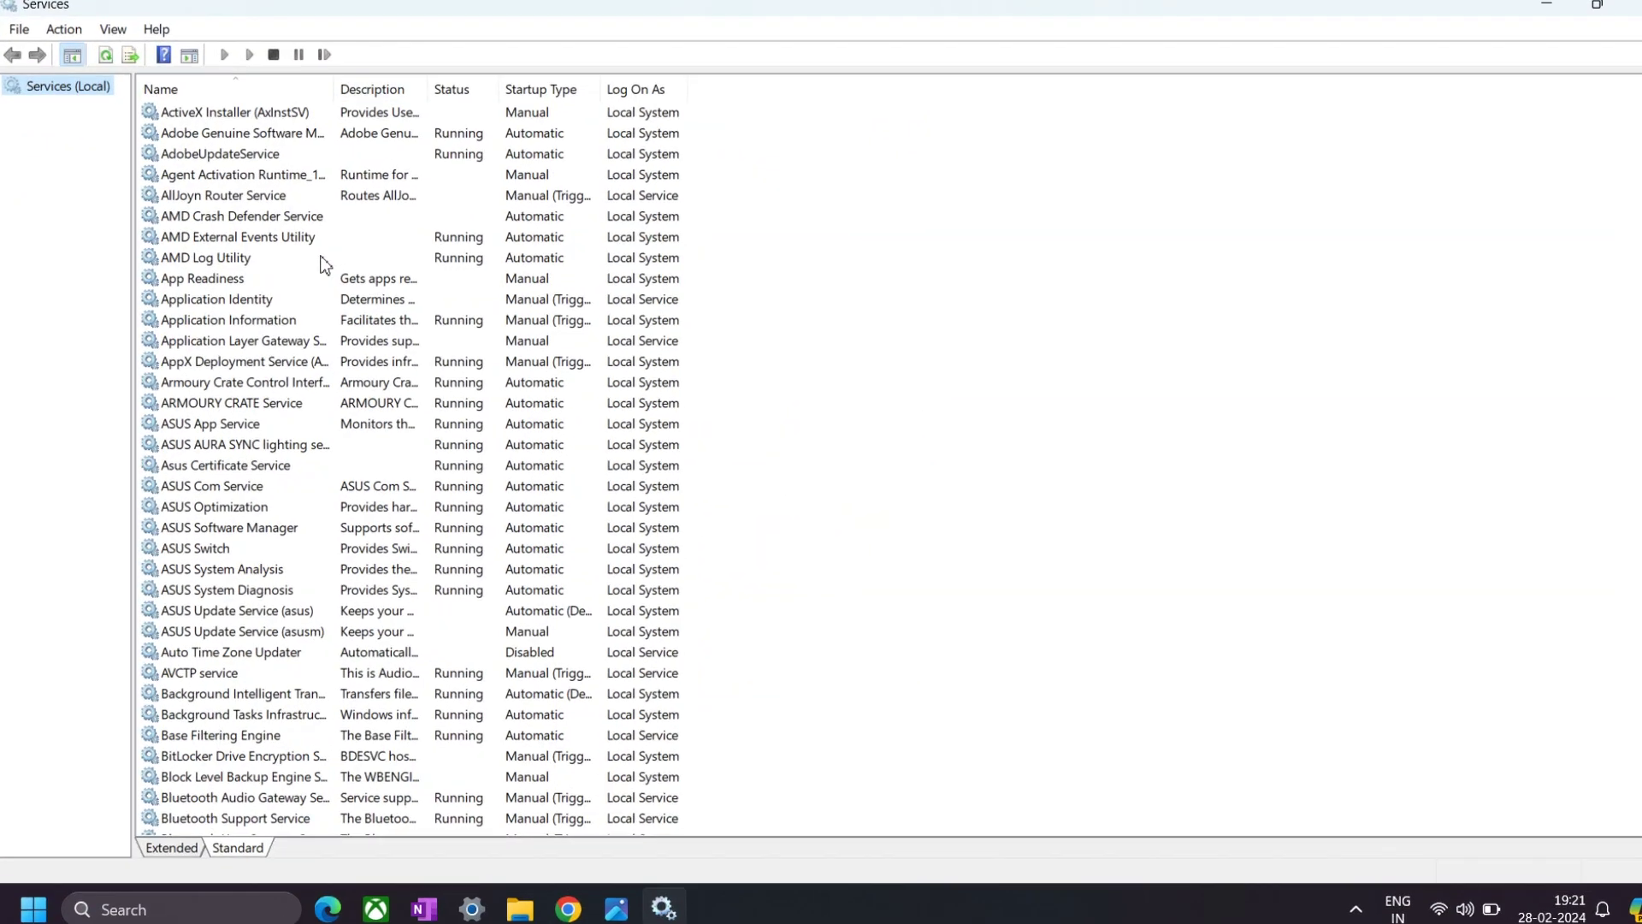
Find the DHCP Client service and confirm it is Running and Automatic without changes
scroll(366, 242, down, 14)
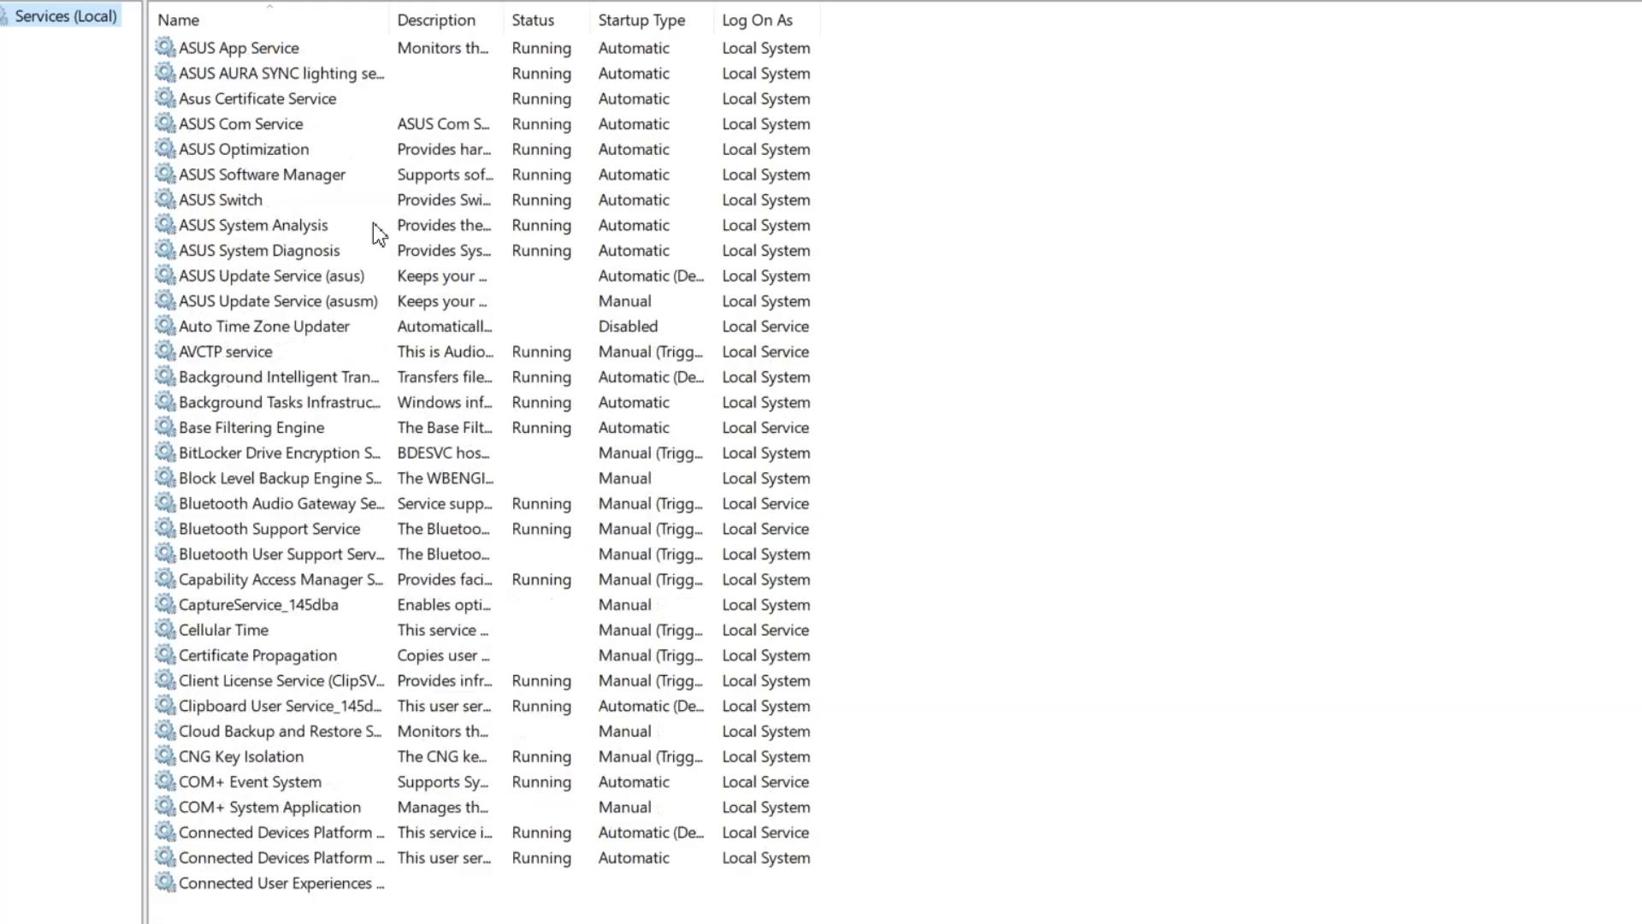
scroll(389, 374, down, 11)
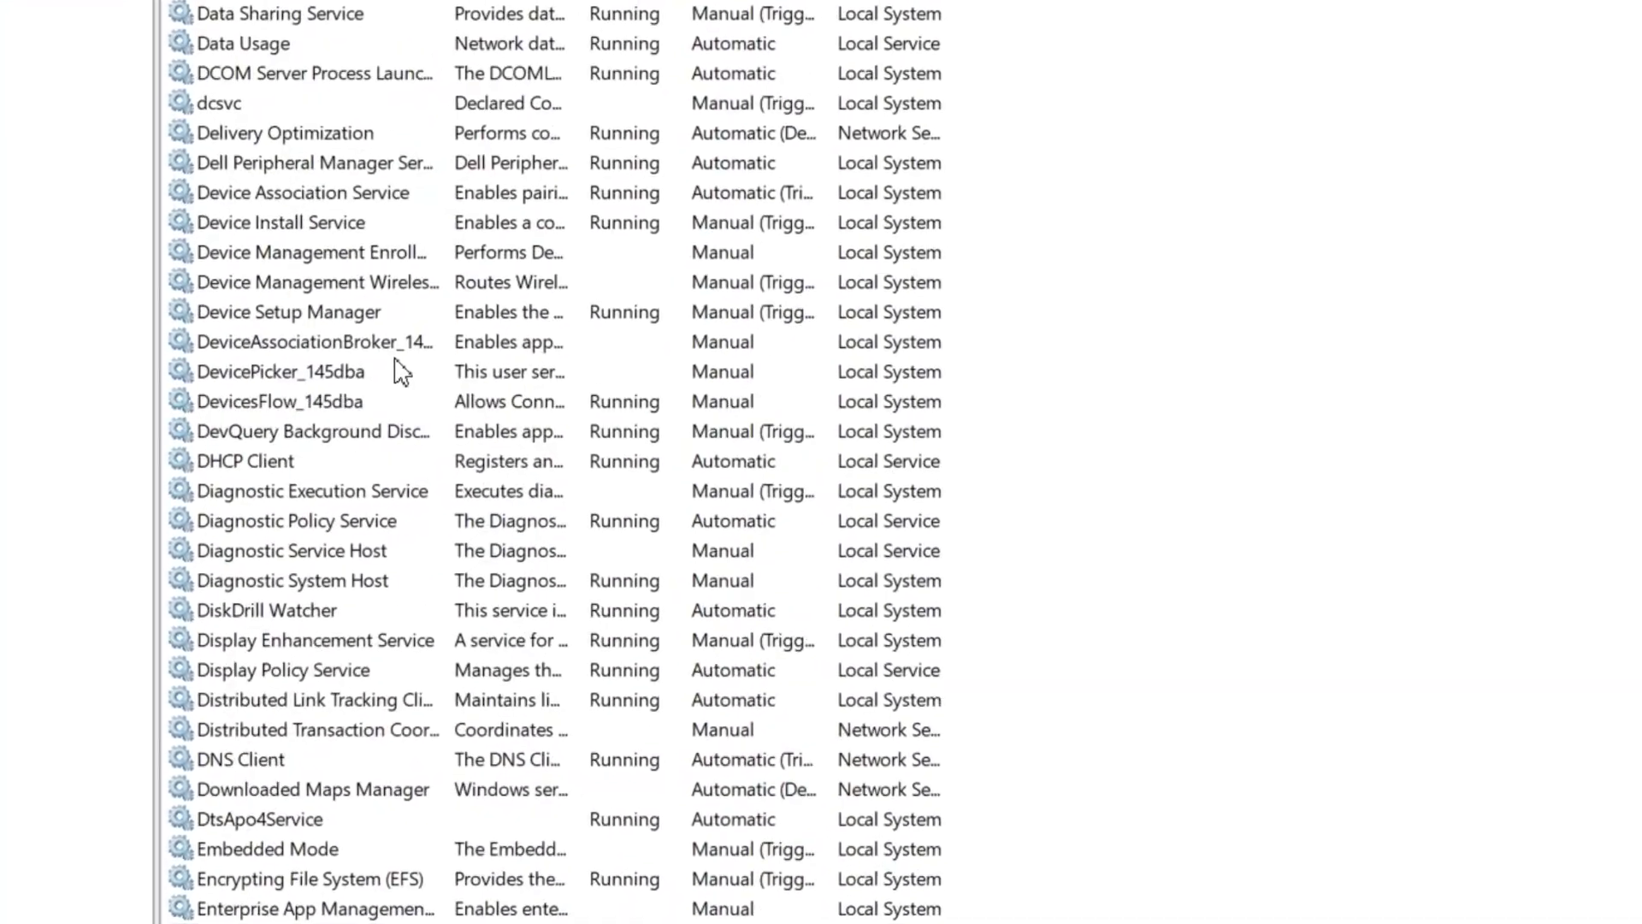
scroll(393, 556, down, 16)
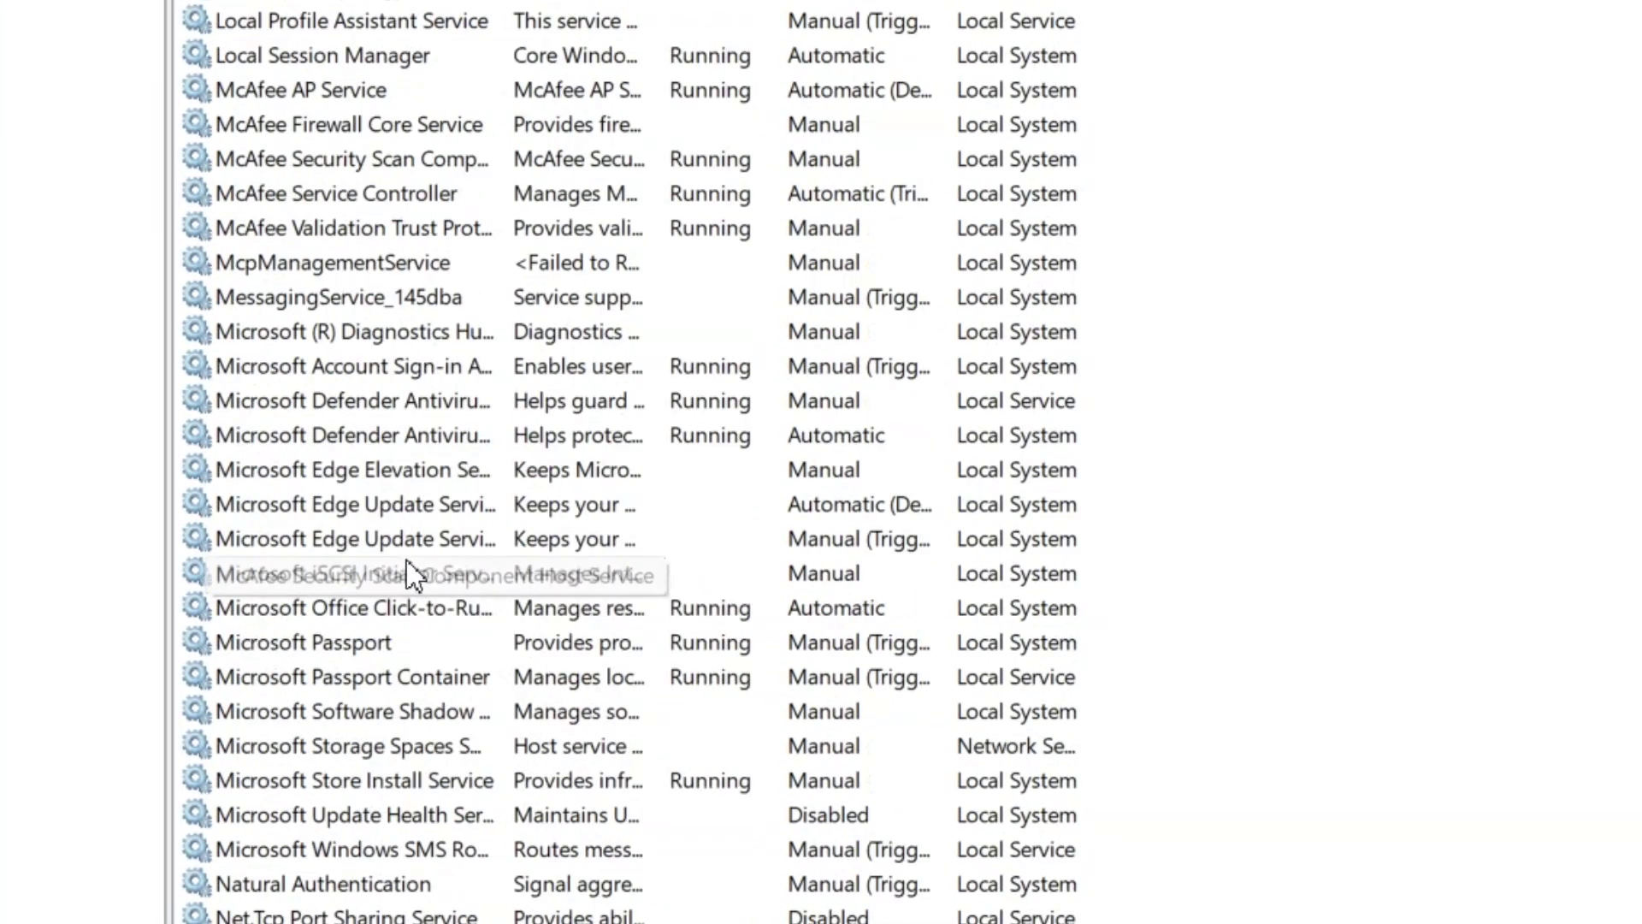
scroll(408, 573, down, 3)
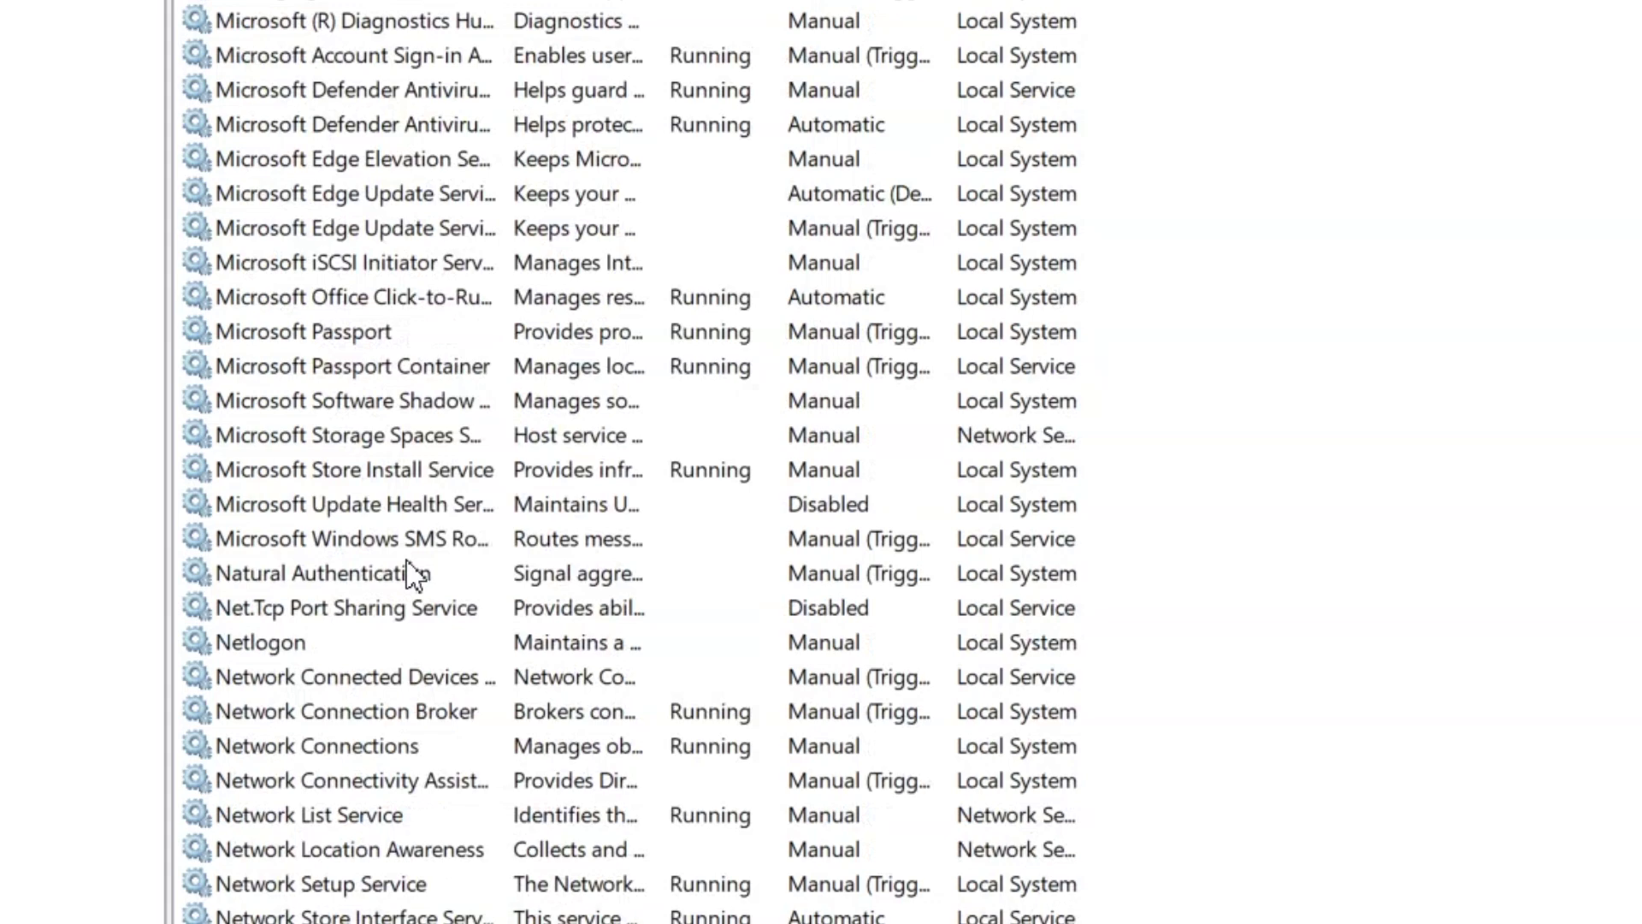
scroll(409, 573, up, 20)
scroll(408, 573, up, 2)
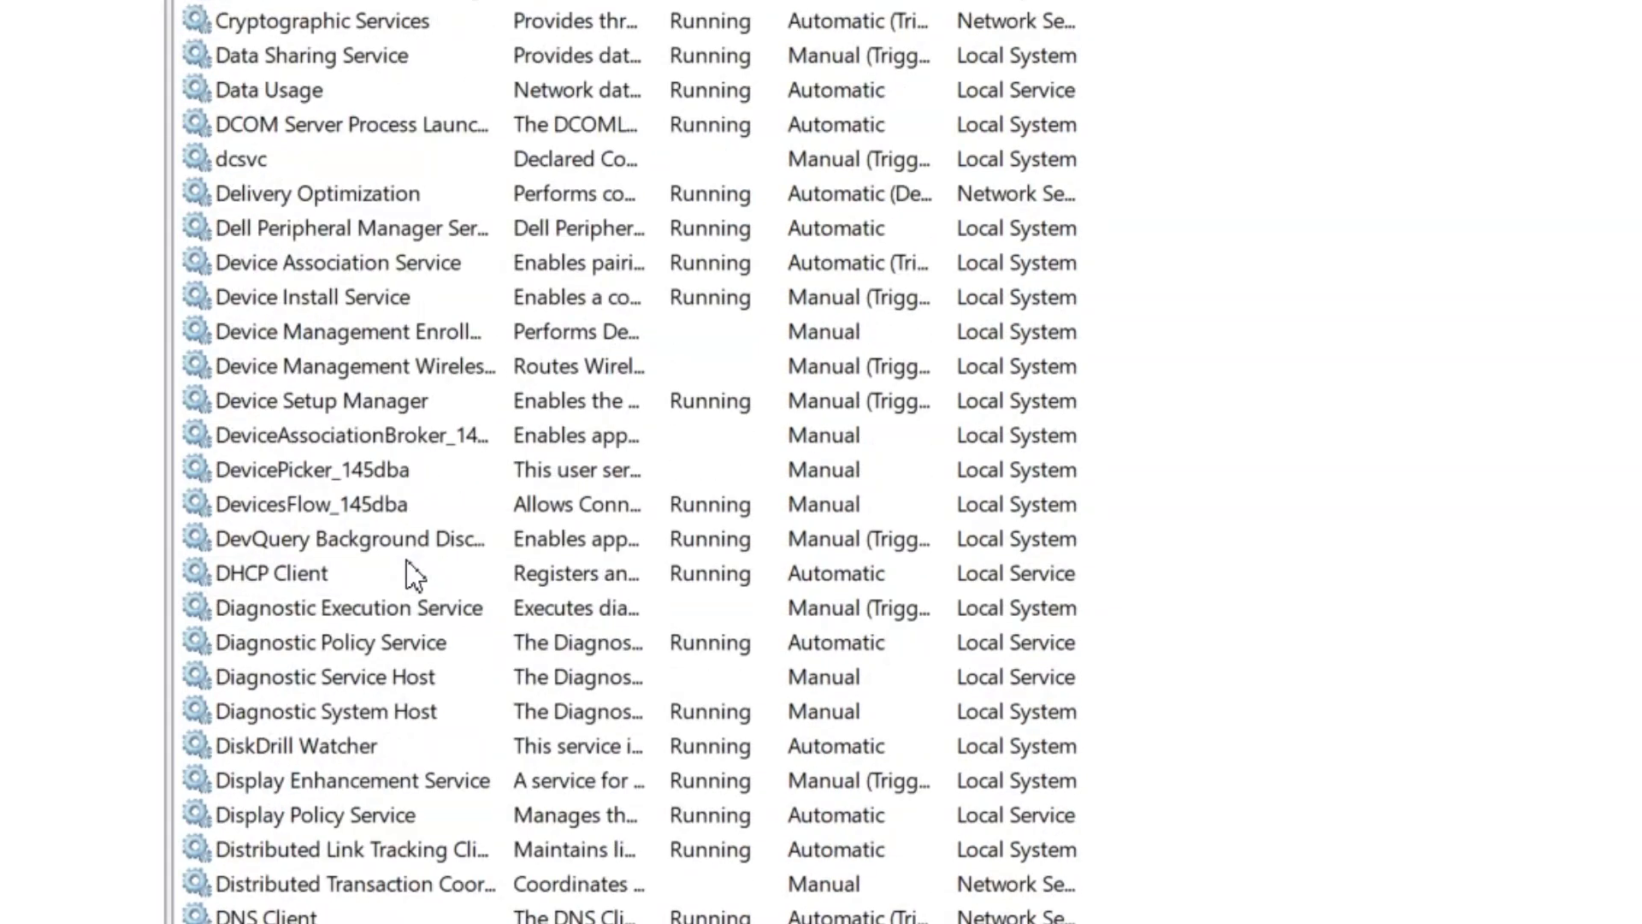
scroll(422, 205, up, 3)
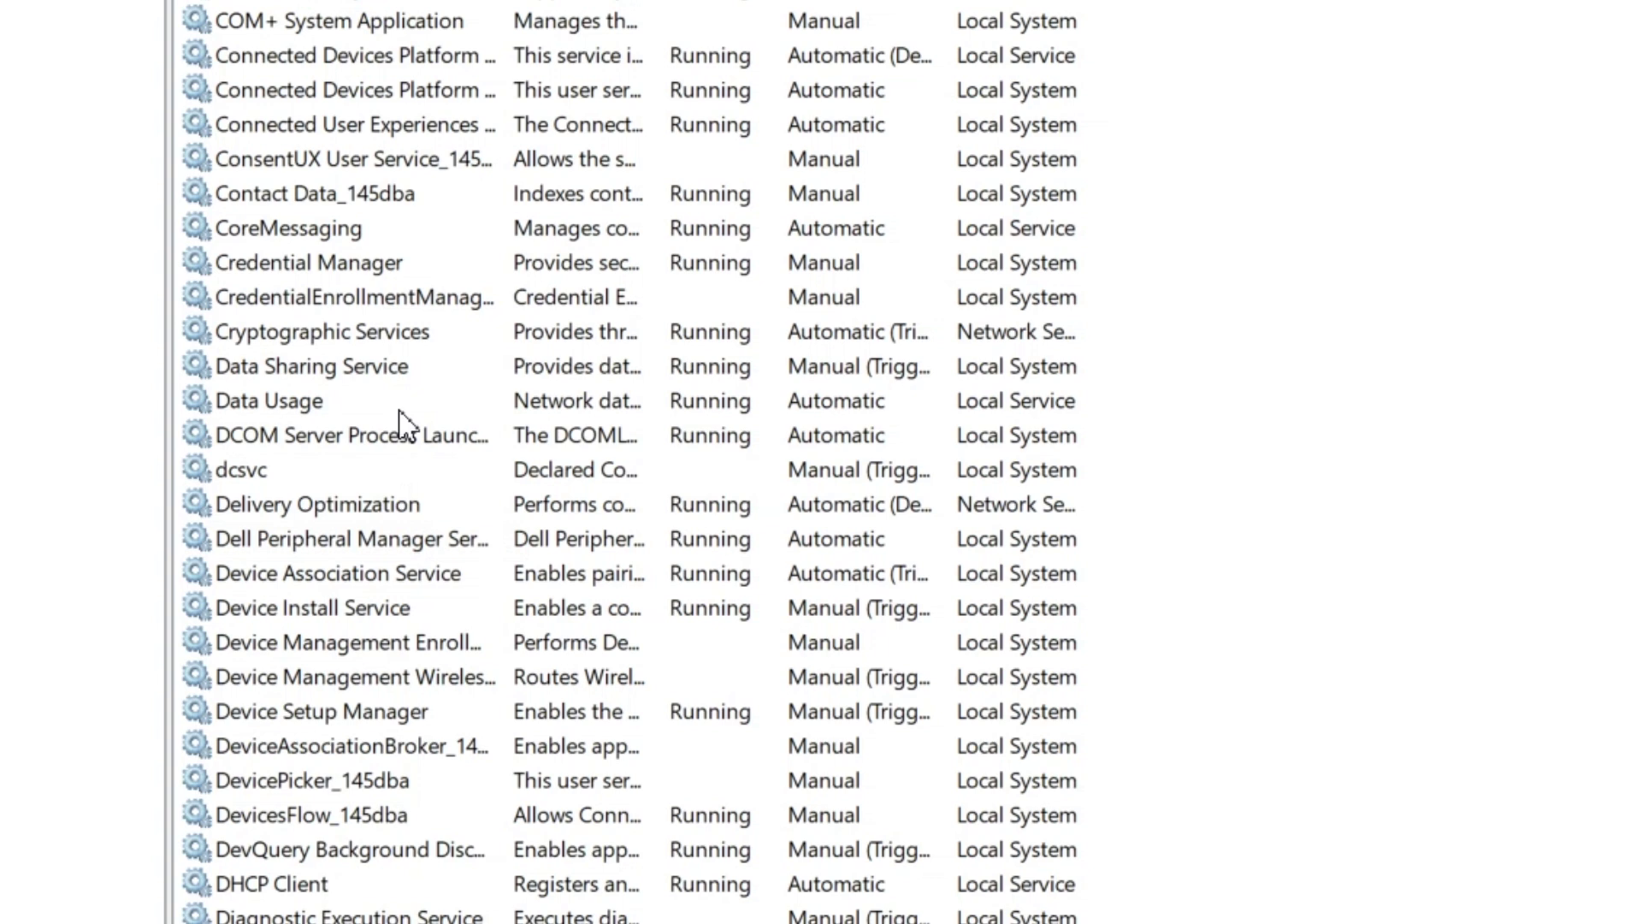
click(491, 886)
scroll(496, 812, down, 3)
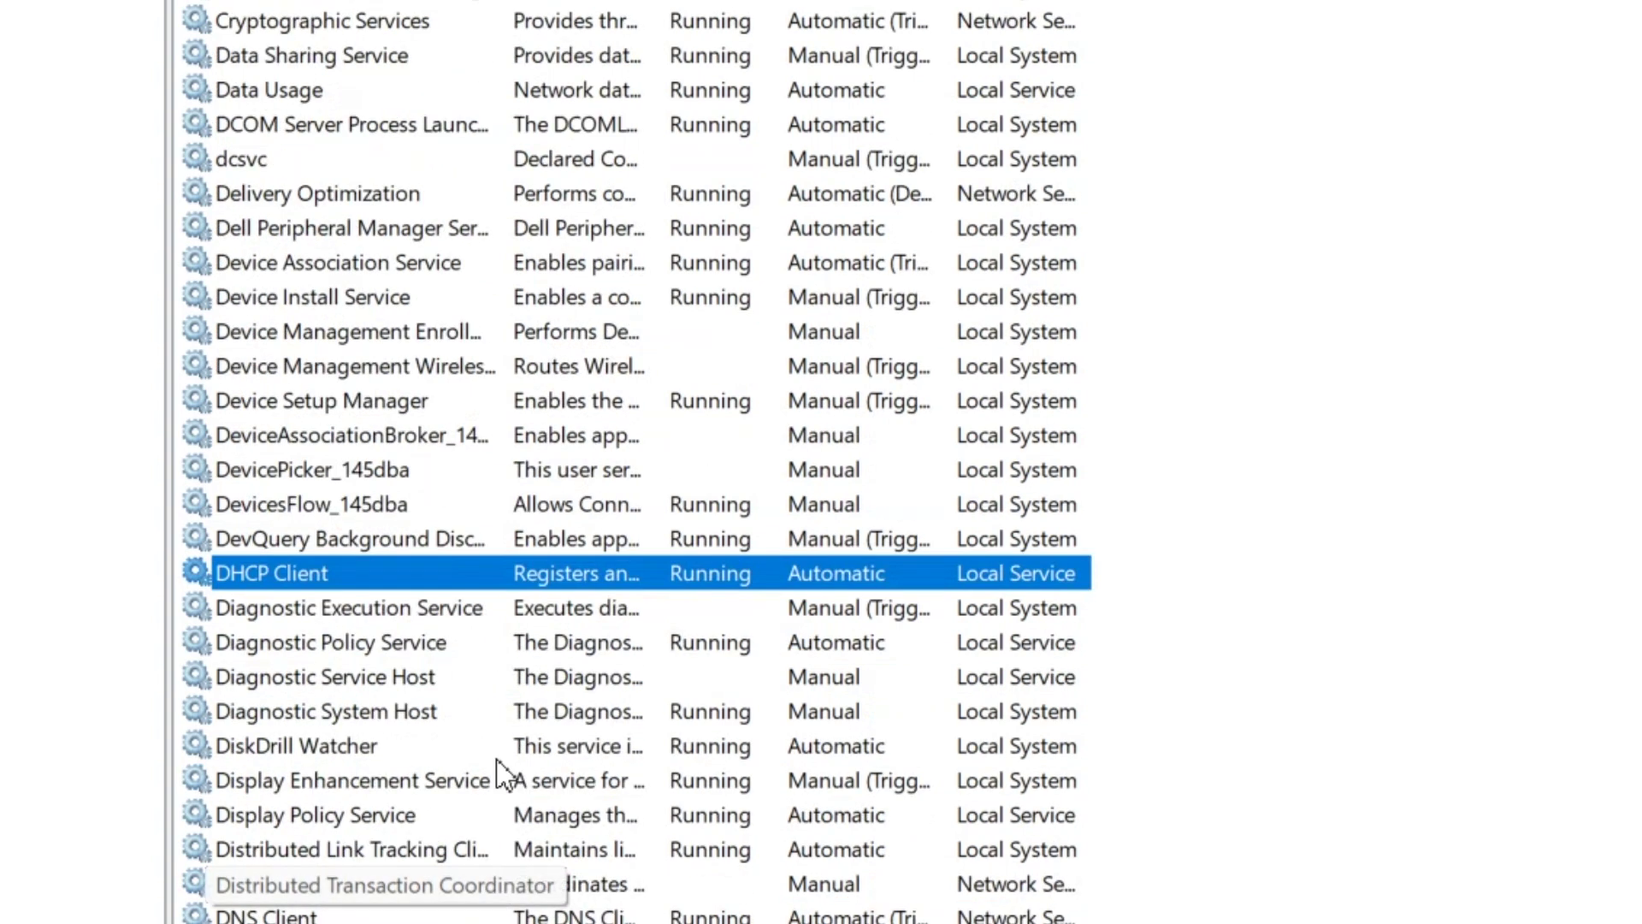
right_click(440, 569)
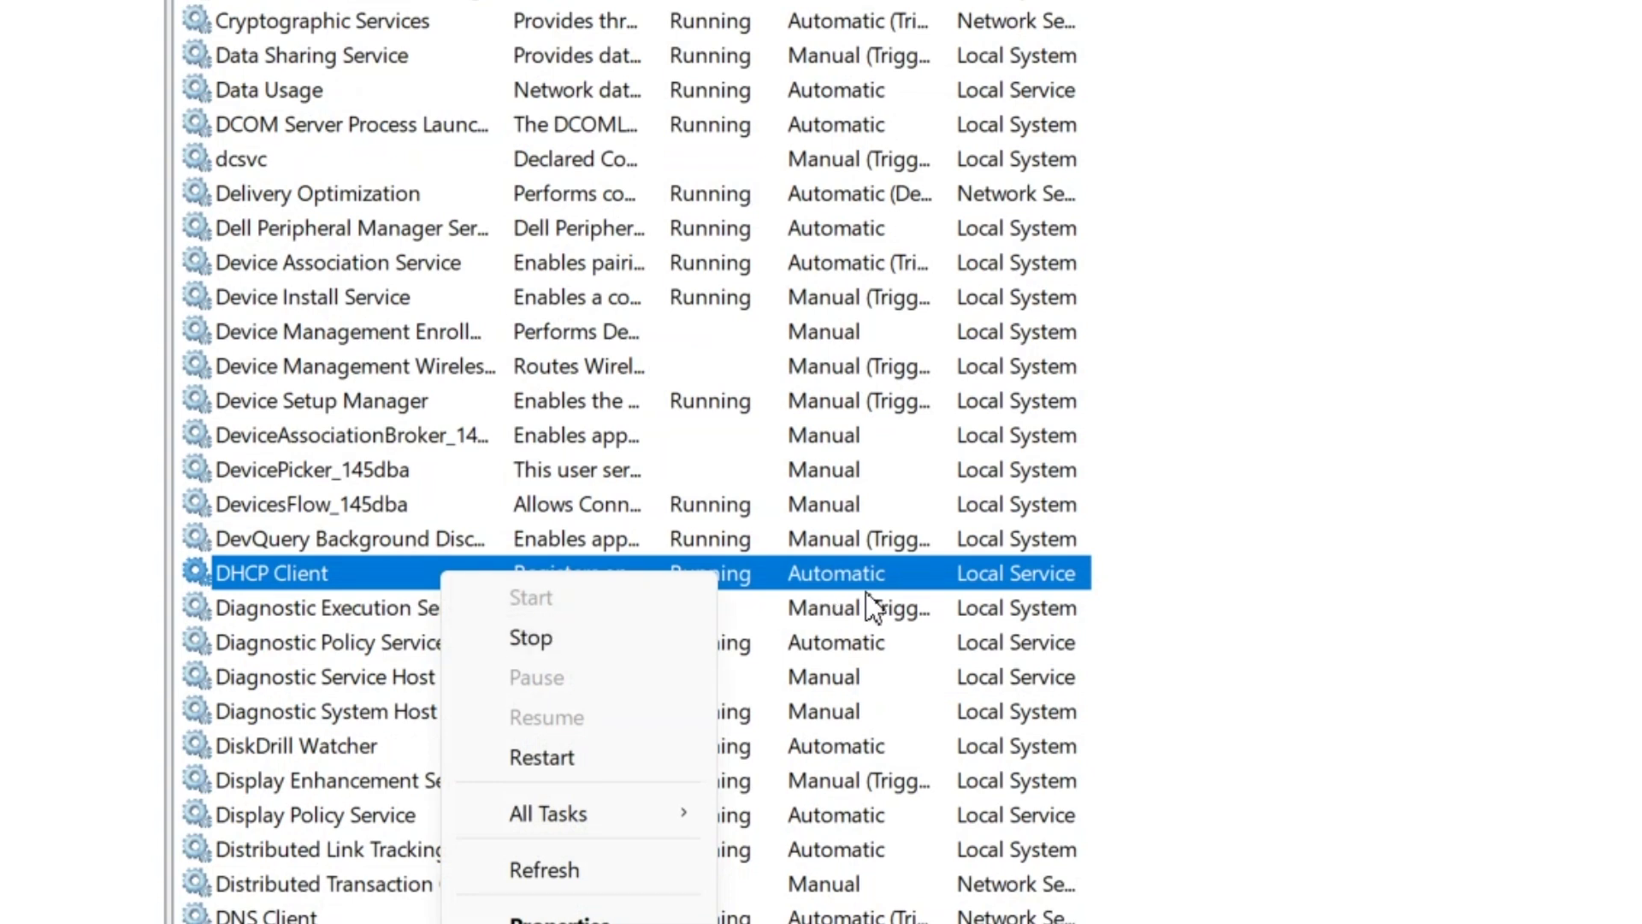
click(1257, 594)
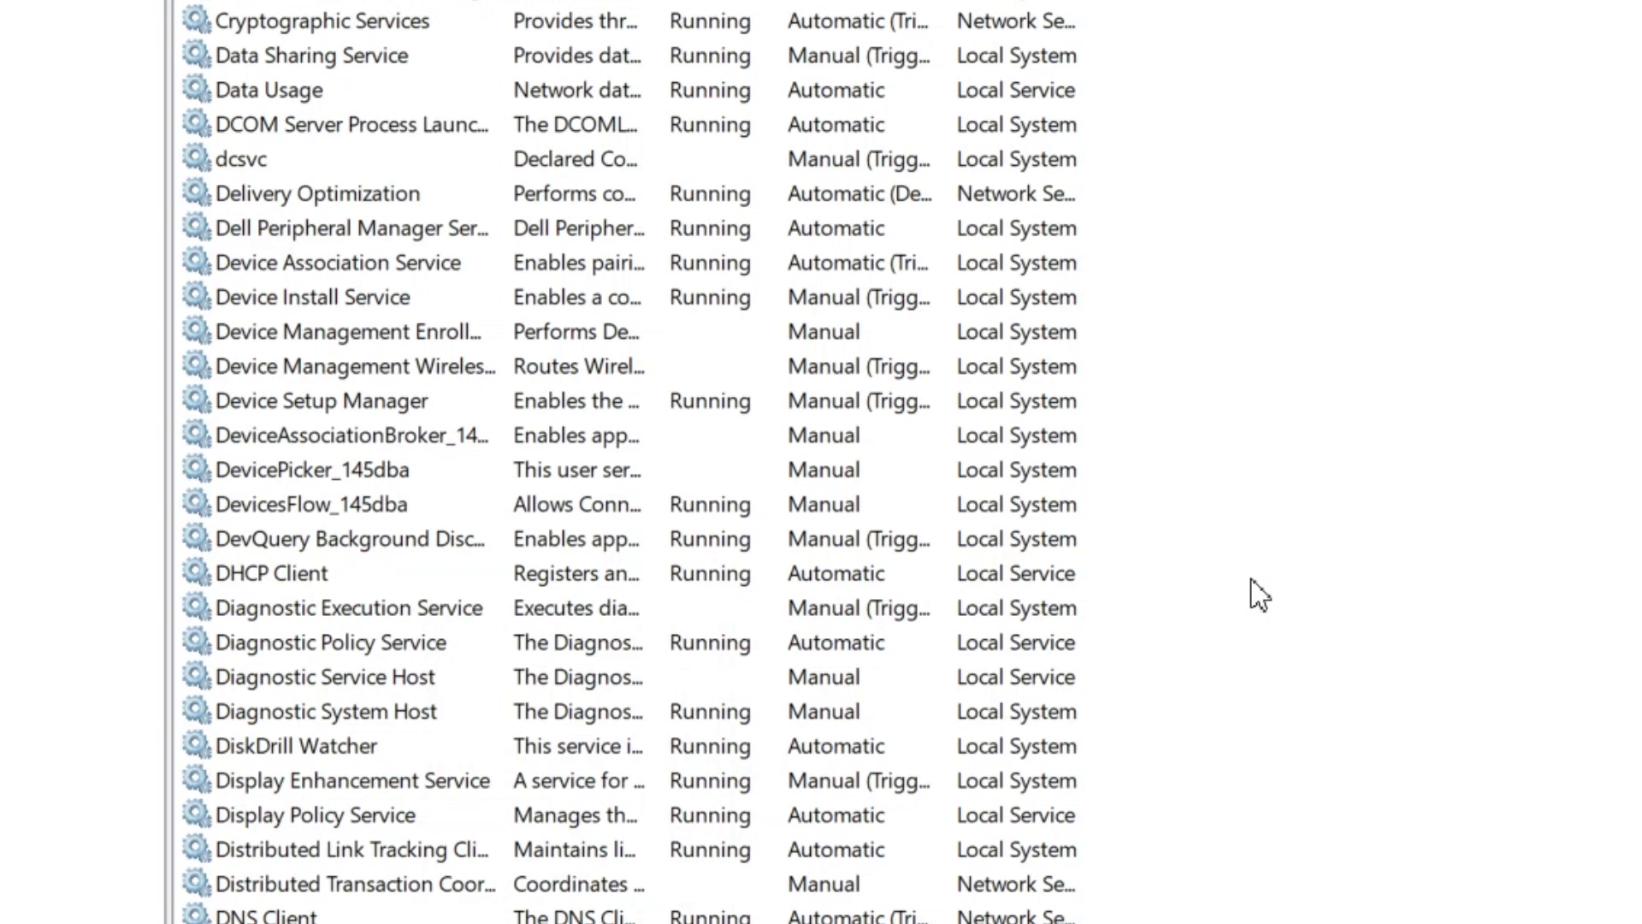
scroll(777, 718, down, 5)
scroll(769, 706, down, 17)
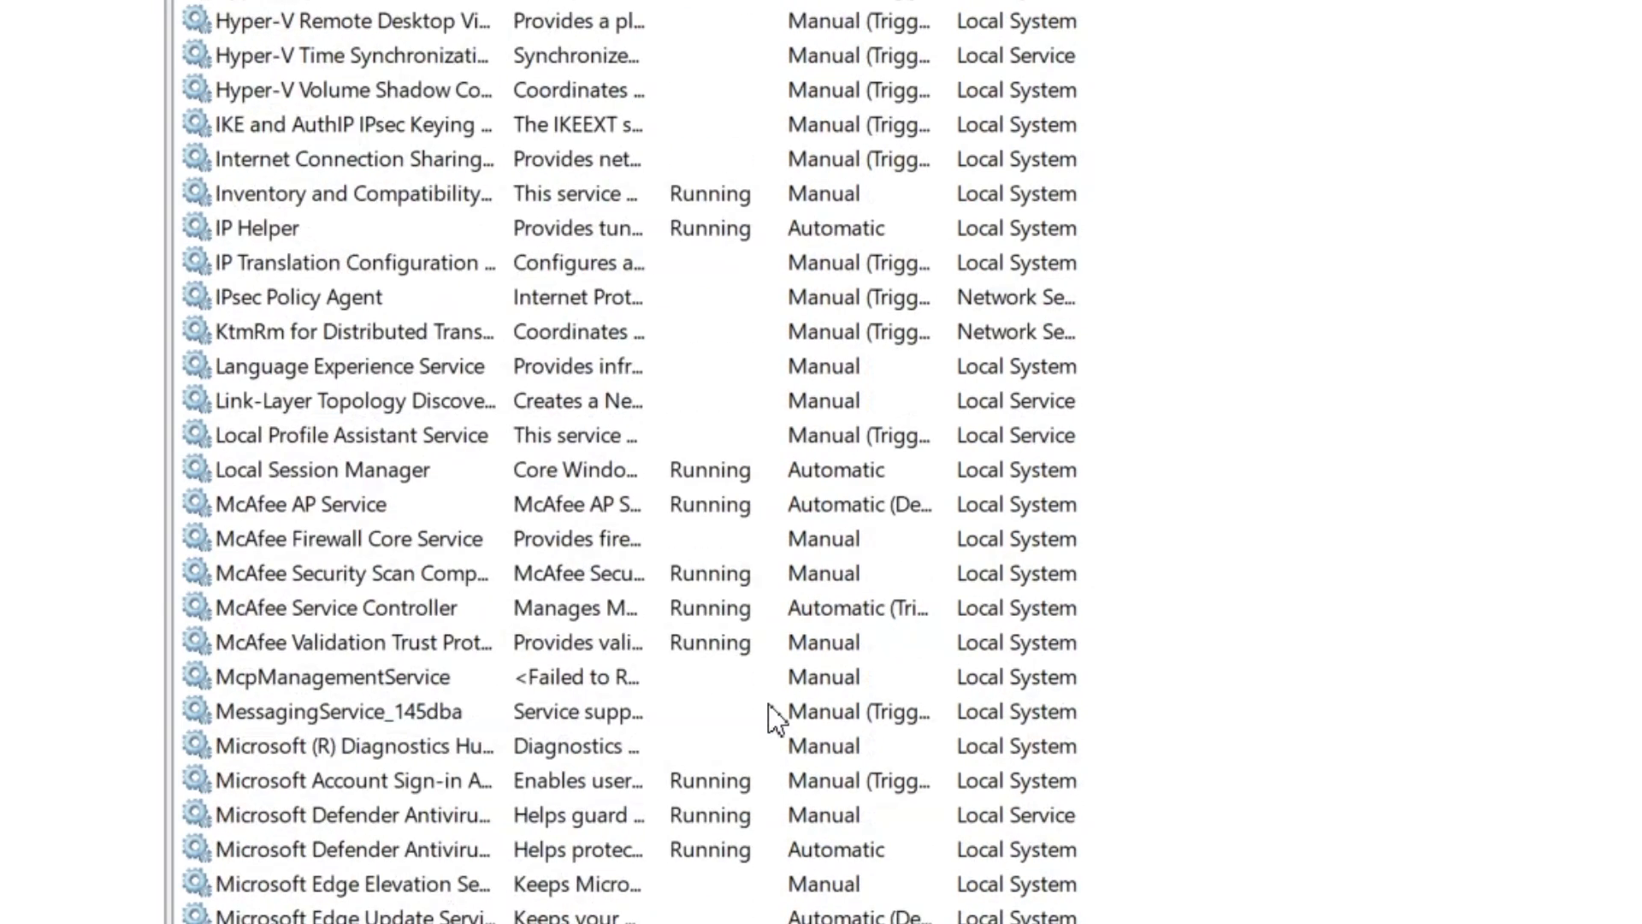
scroll(769, 704, down, 20)
click(438, 817)
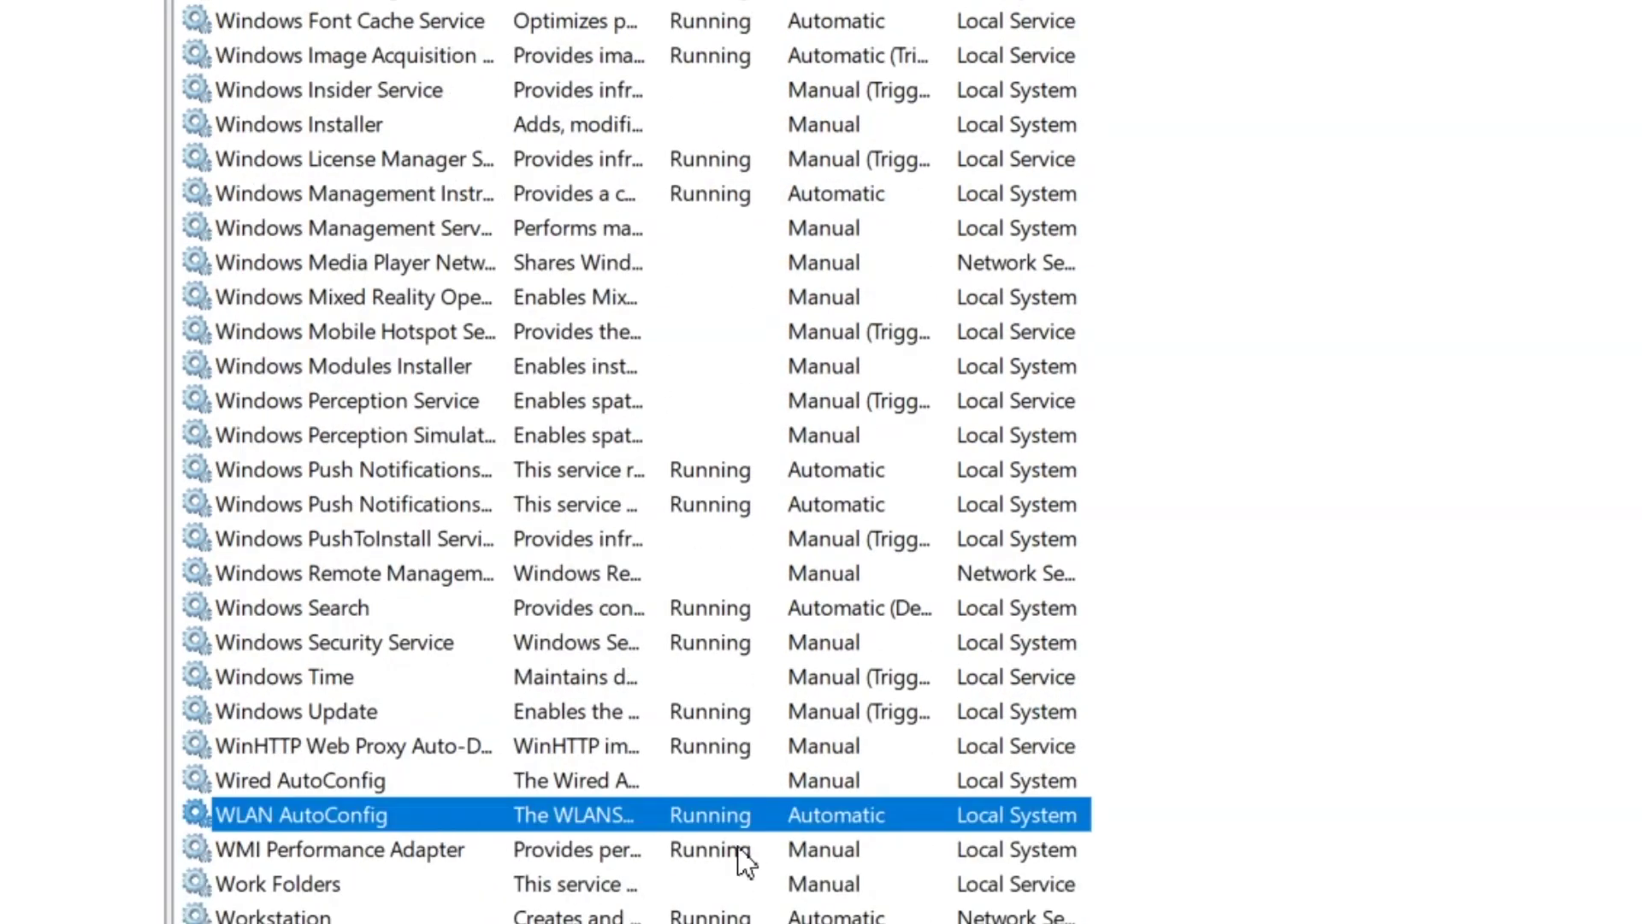
right_click(496, 835)
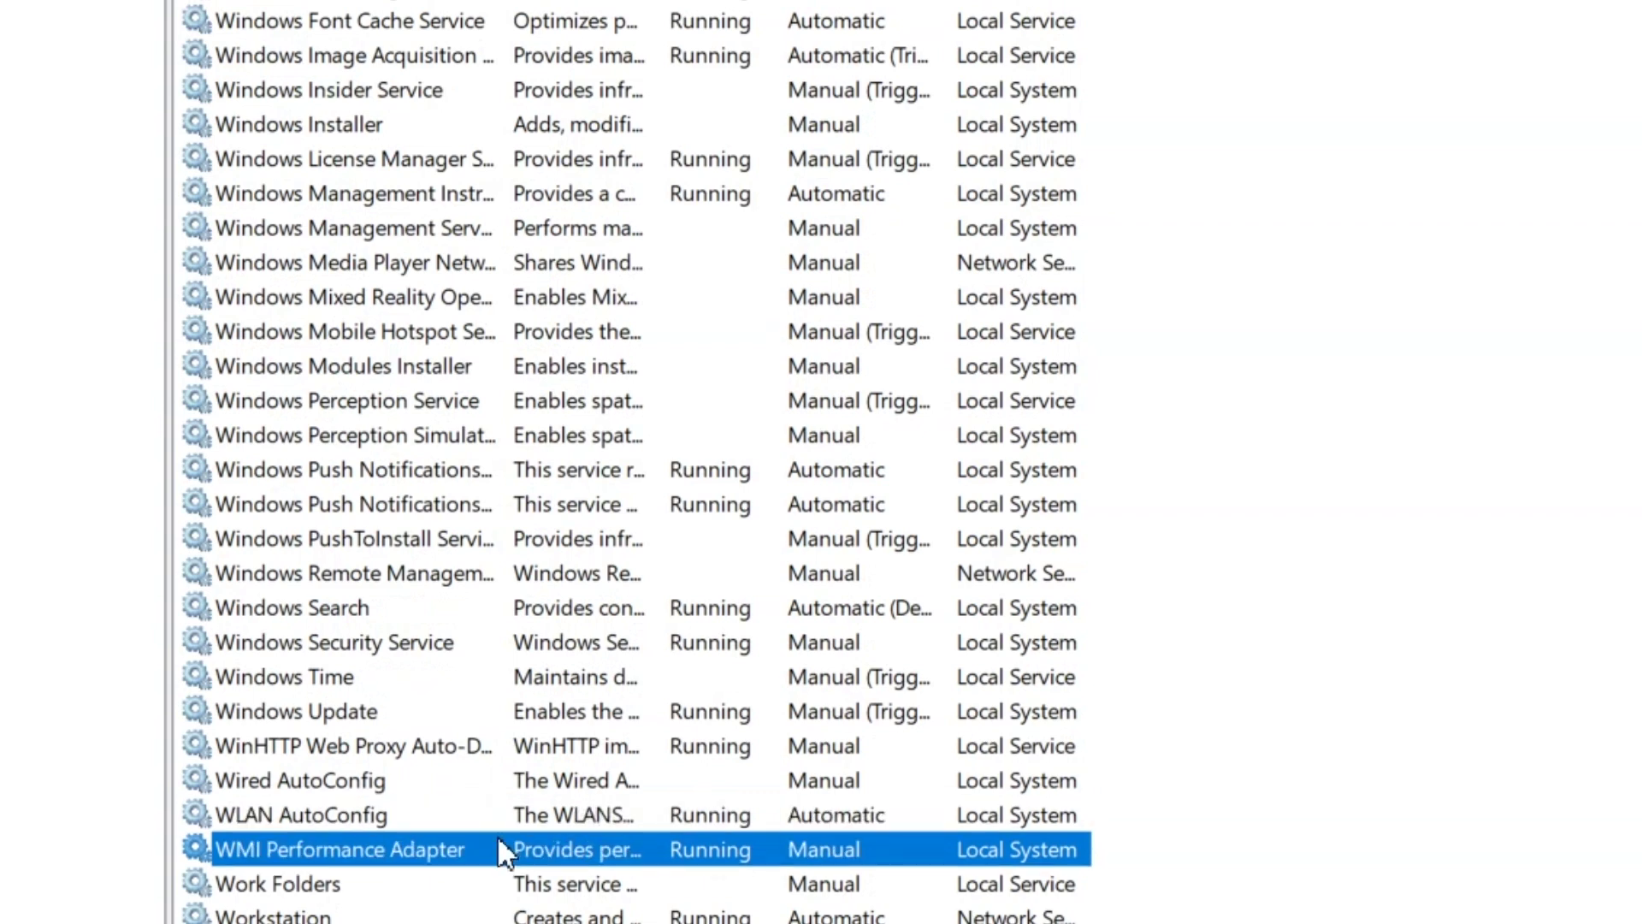
right_click(414, 811)
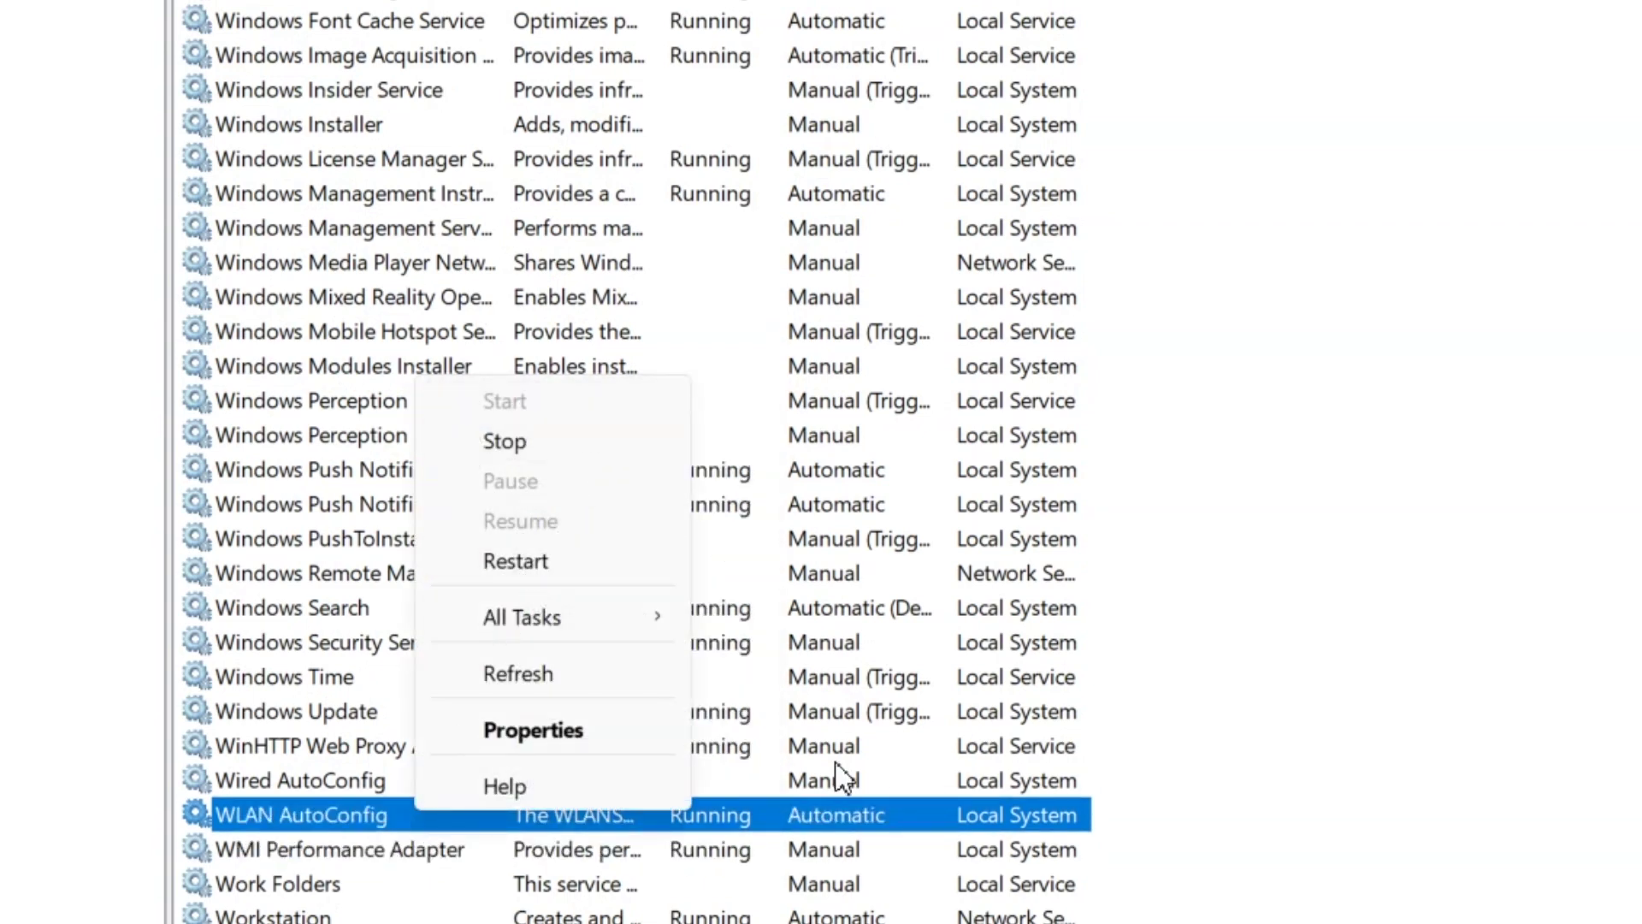
click(945, 819)
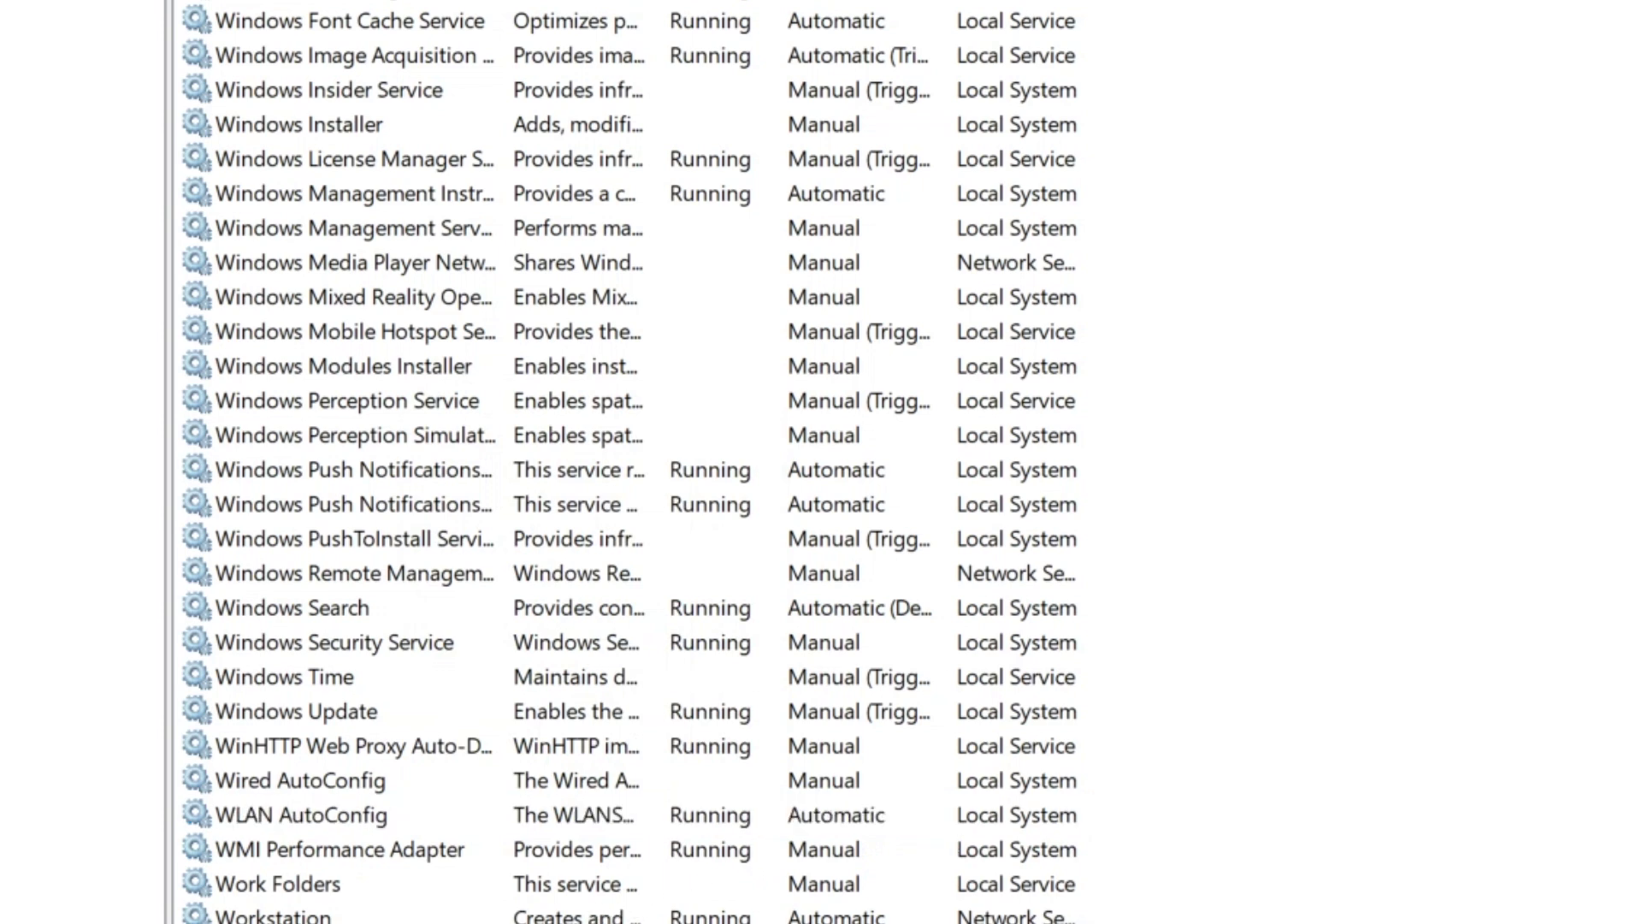
right_click(533, 529)
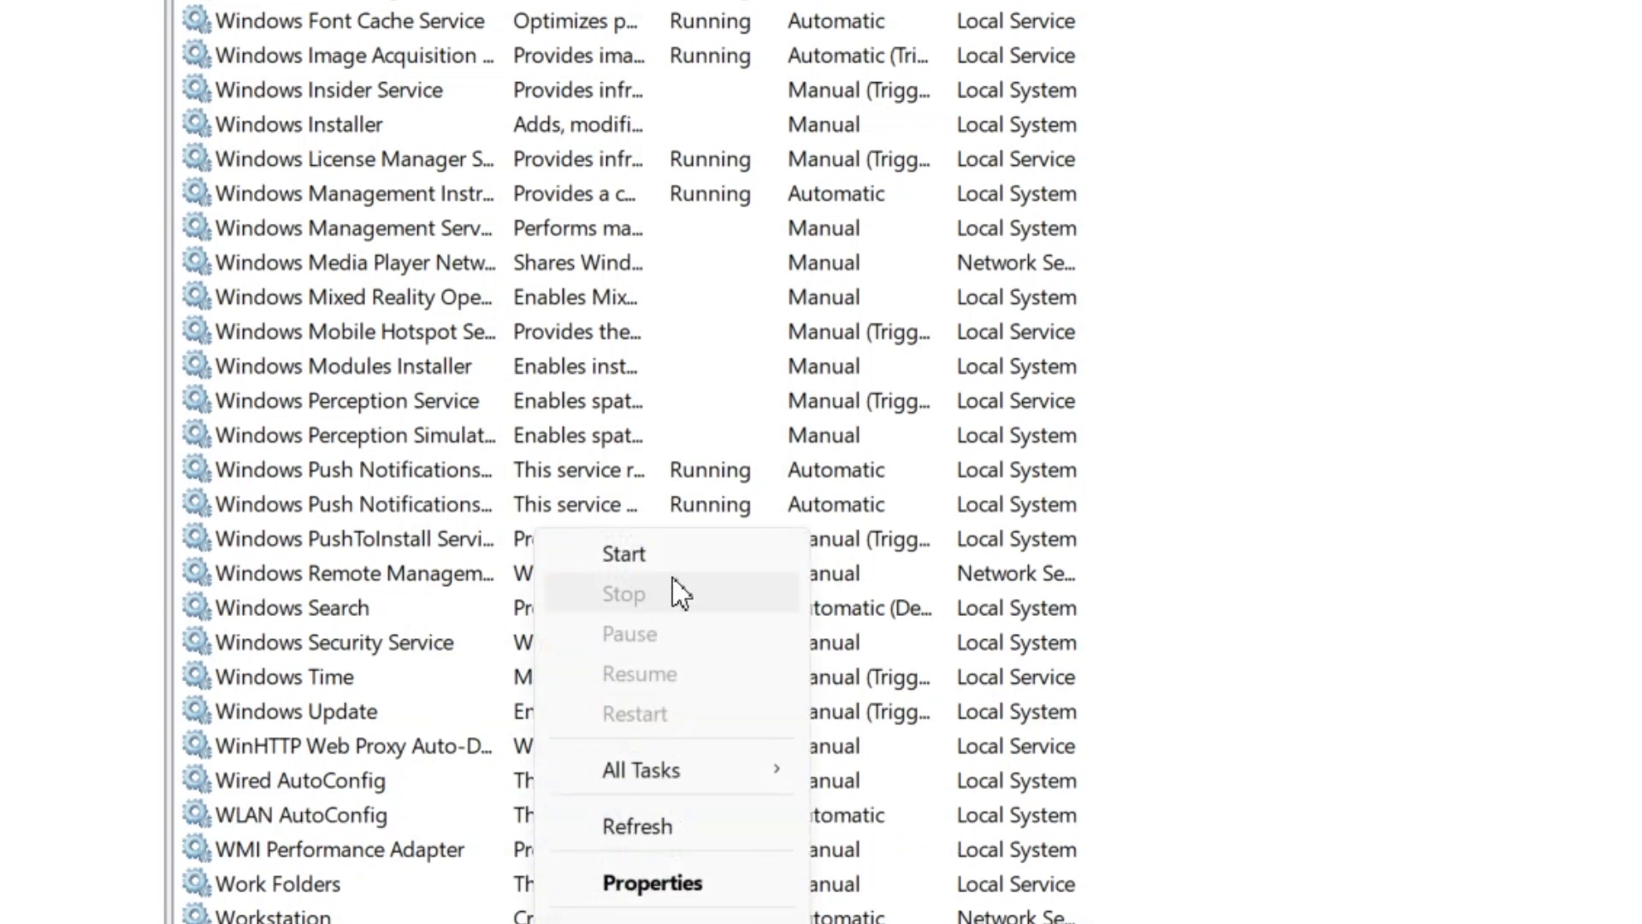
key(Escape)
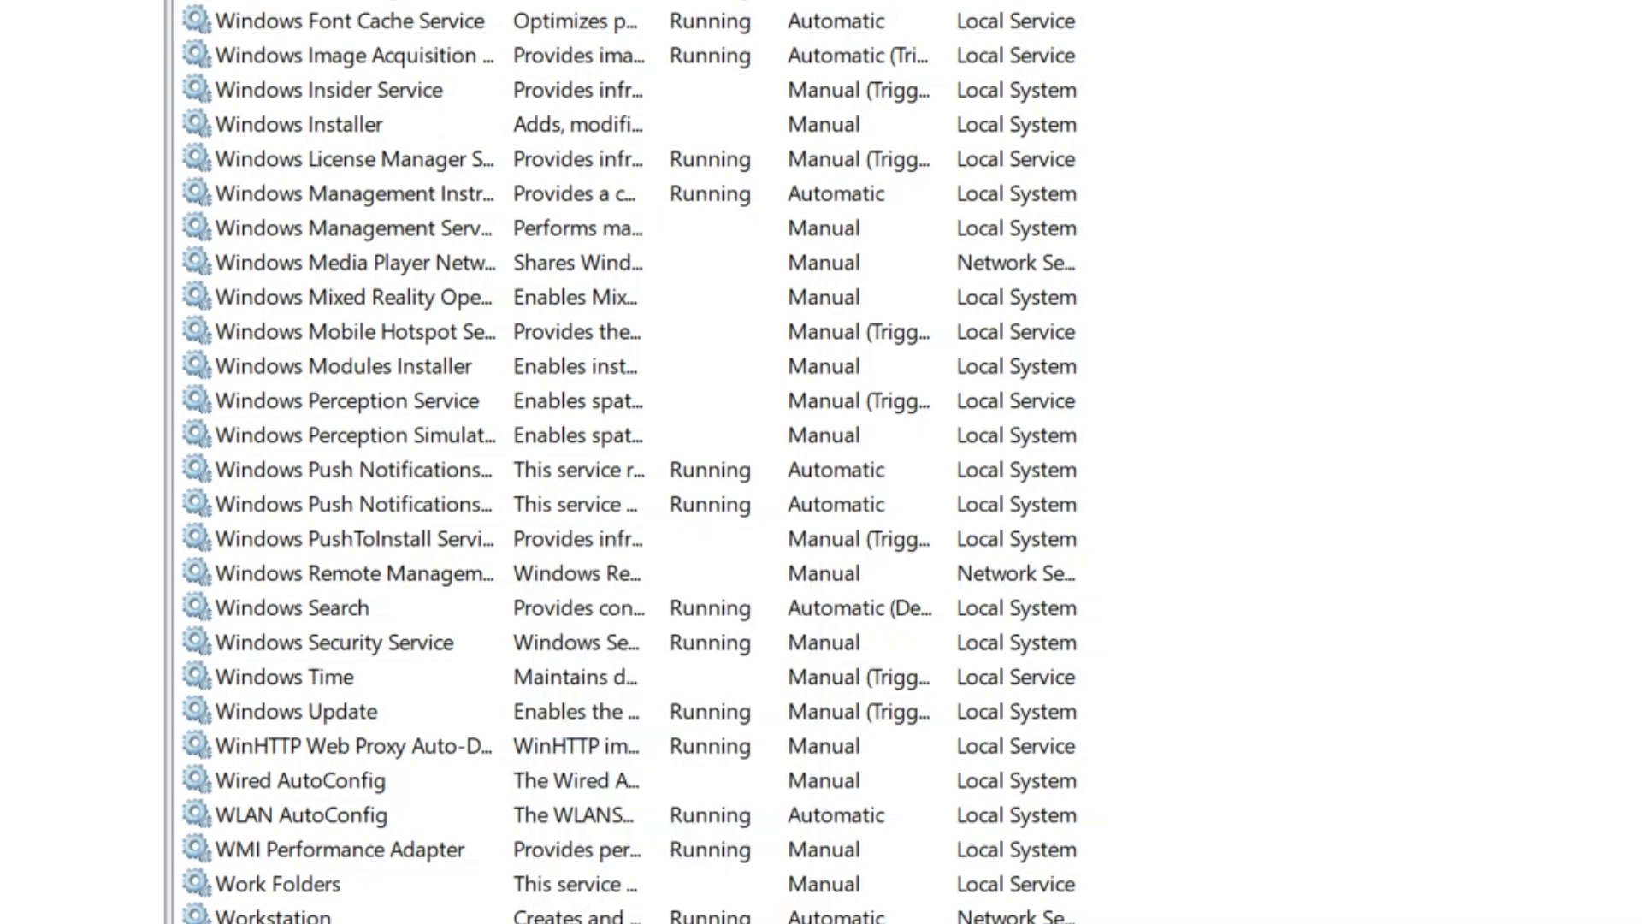
Open the Network Connections service properties to confirm it is Running with Manual startup
scroll(969, 573, up, 20)
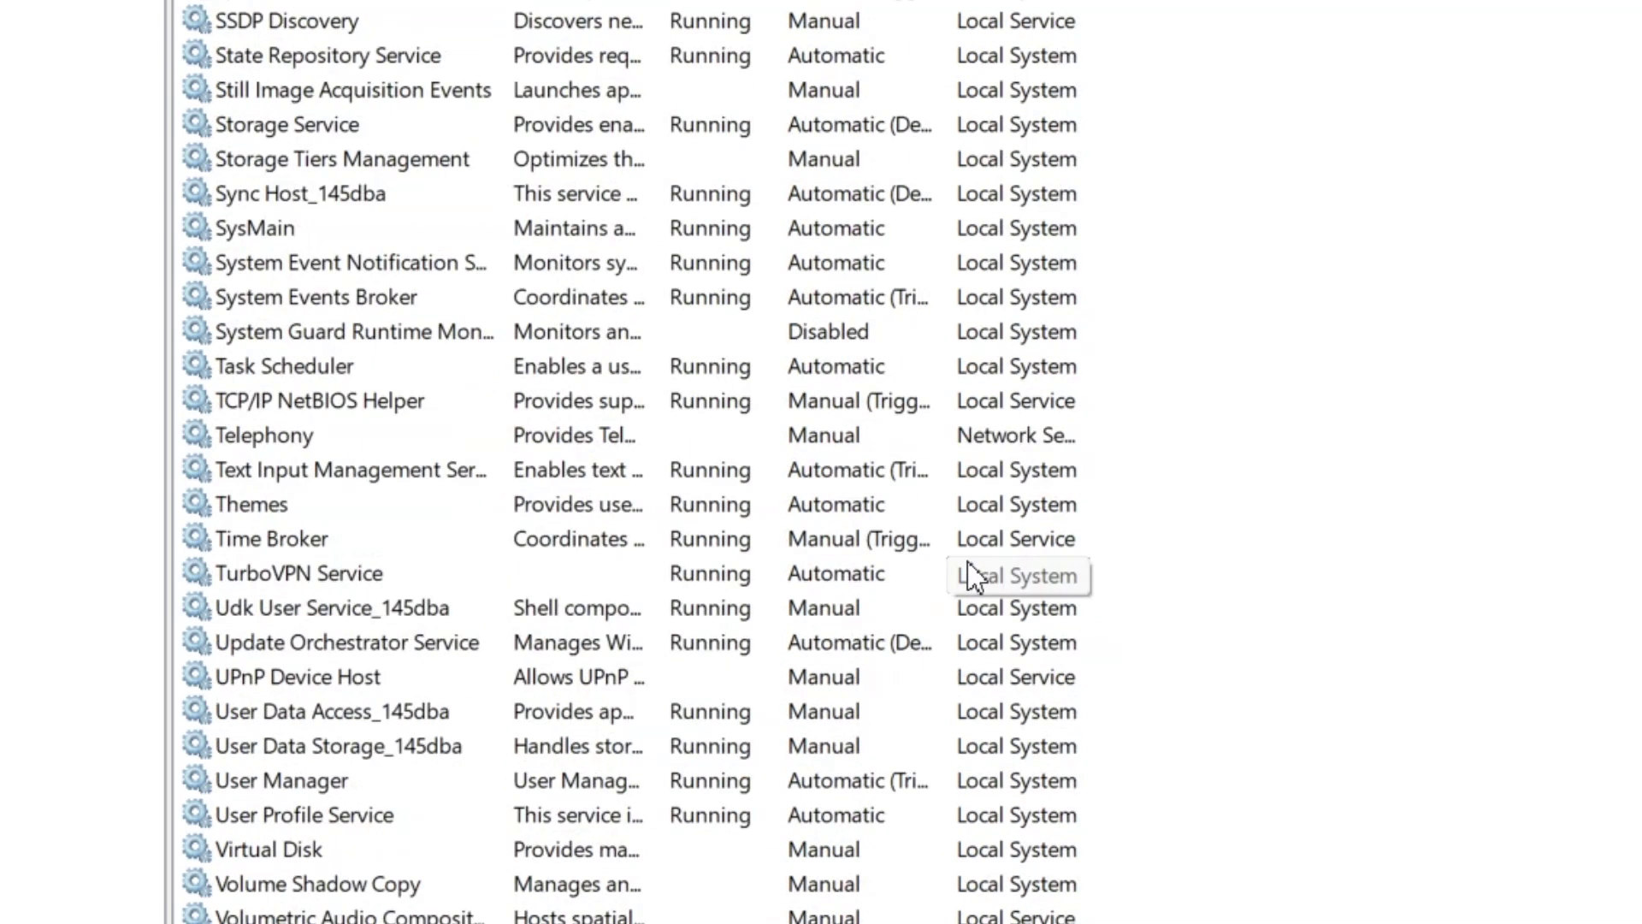
scroll(968, 575, up, 20)
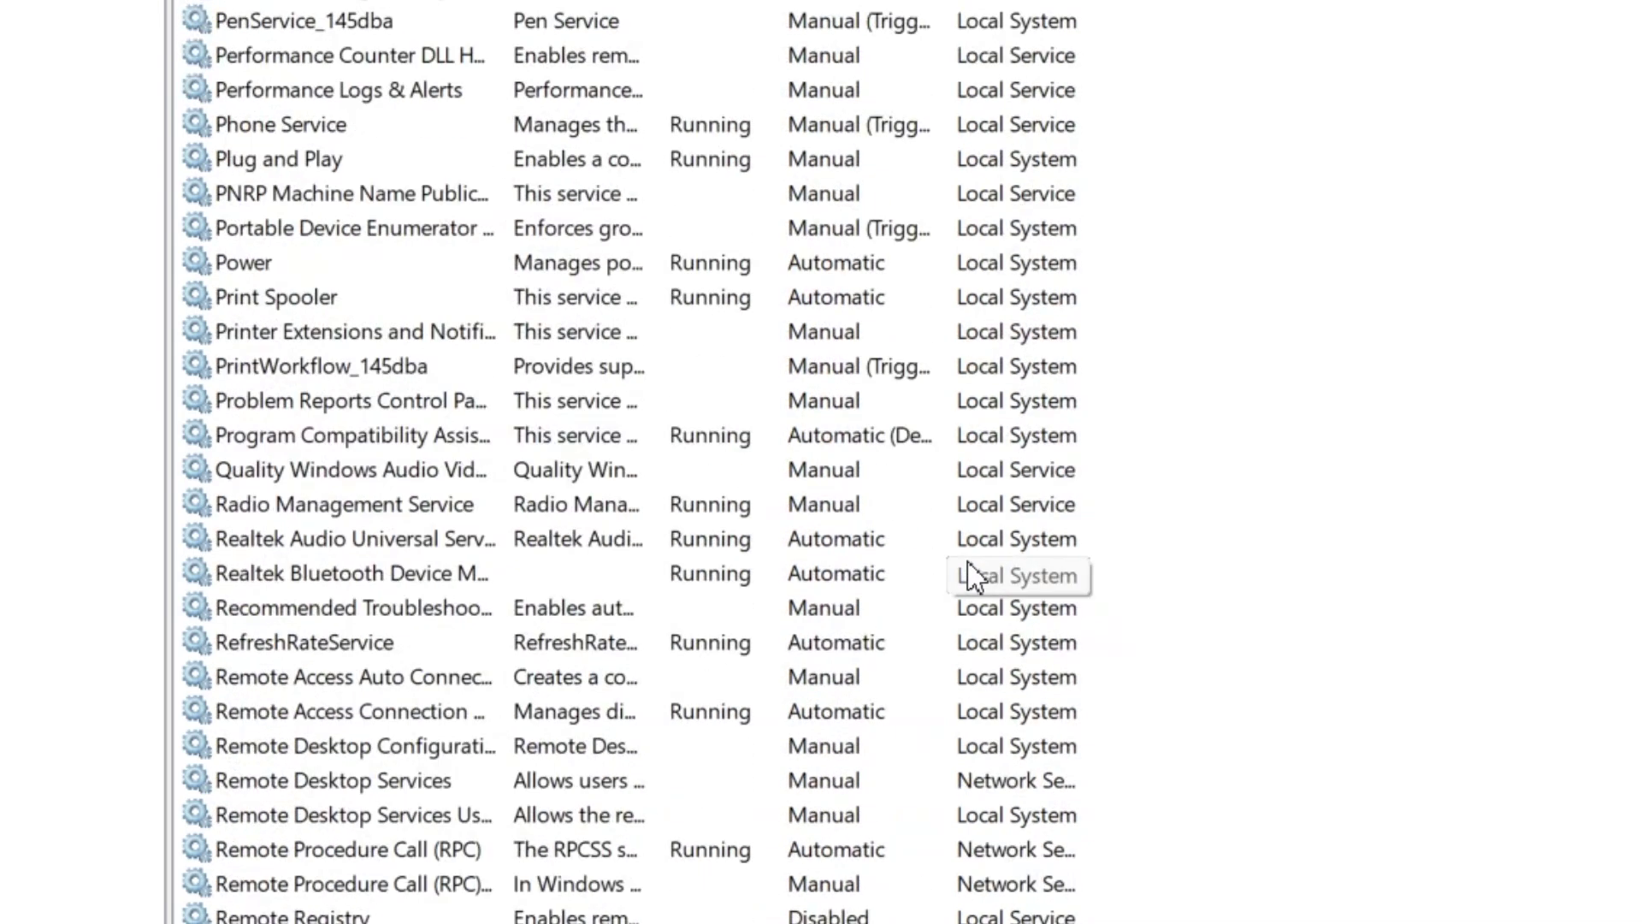
scroll(968, 574, up, 12)
click(684, 712)
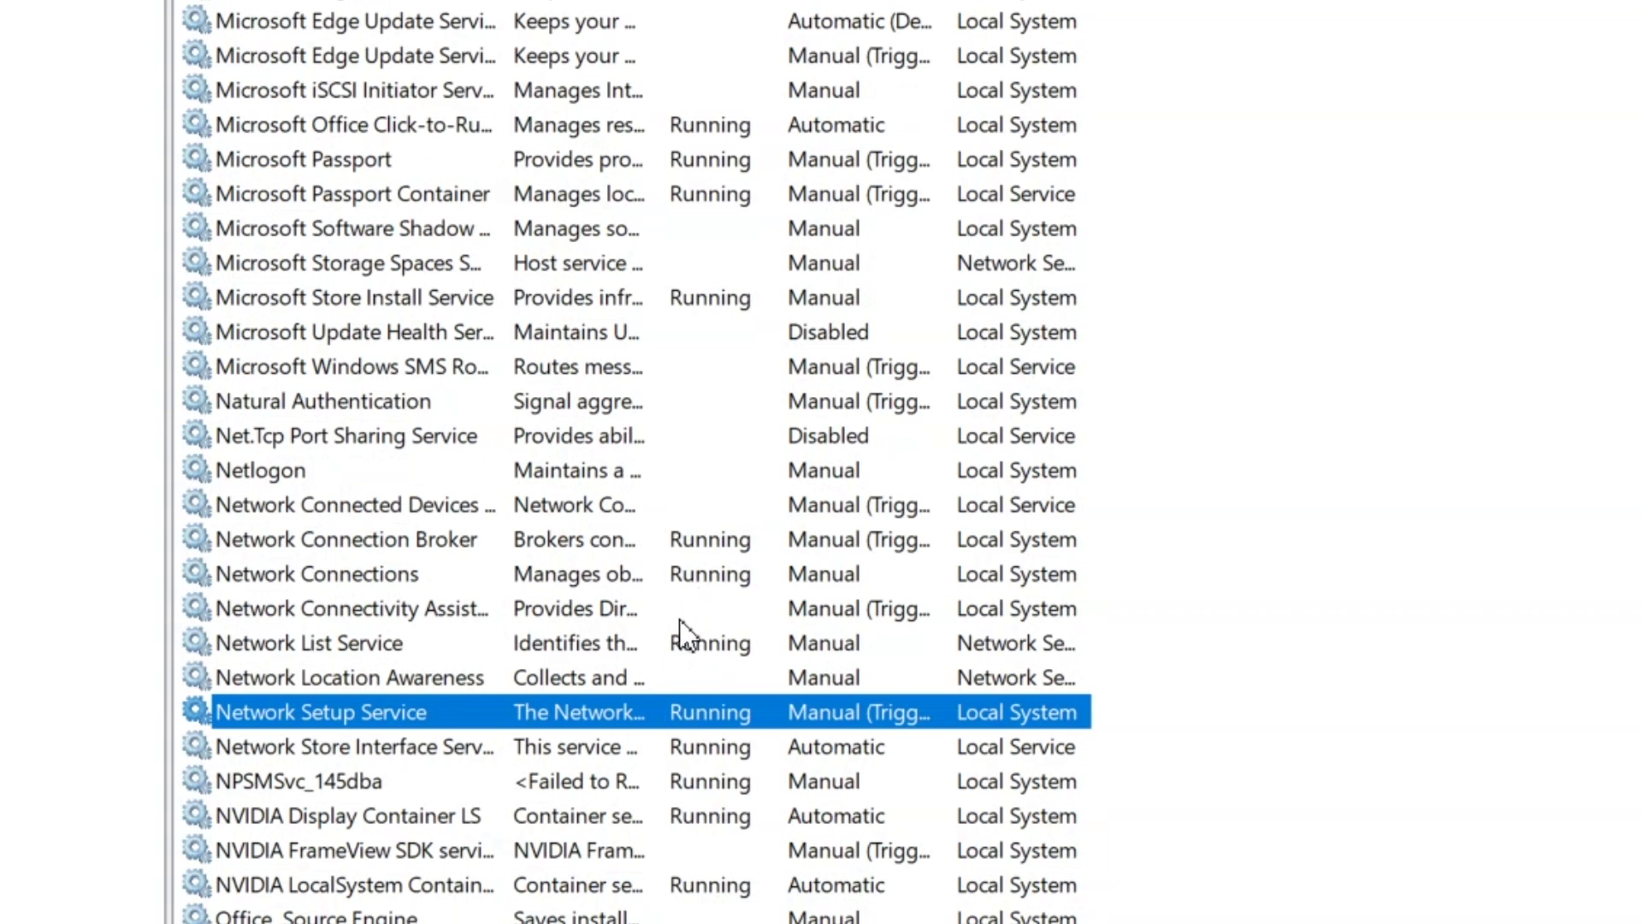
click(626, 579)
right_click(554, 582)
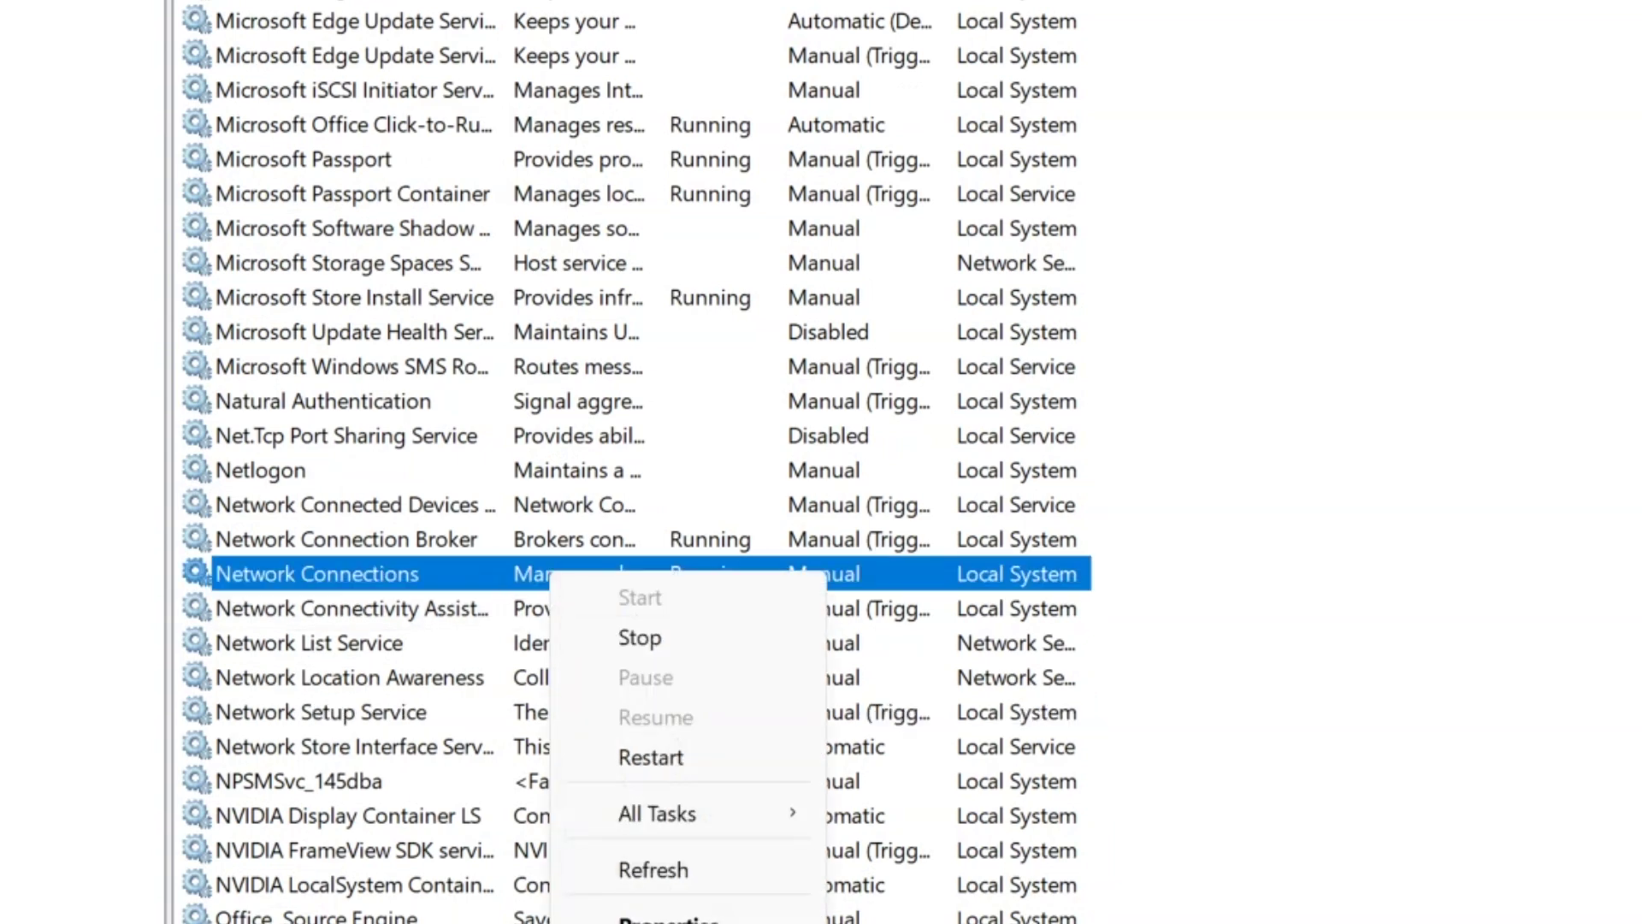
click(668, 917)
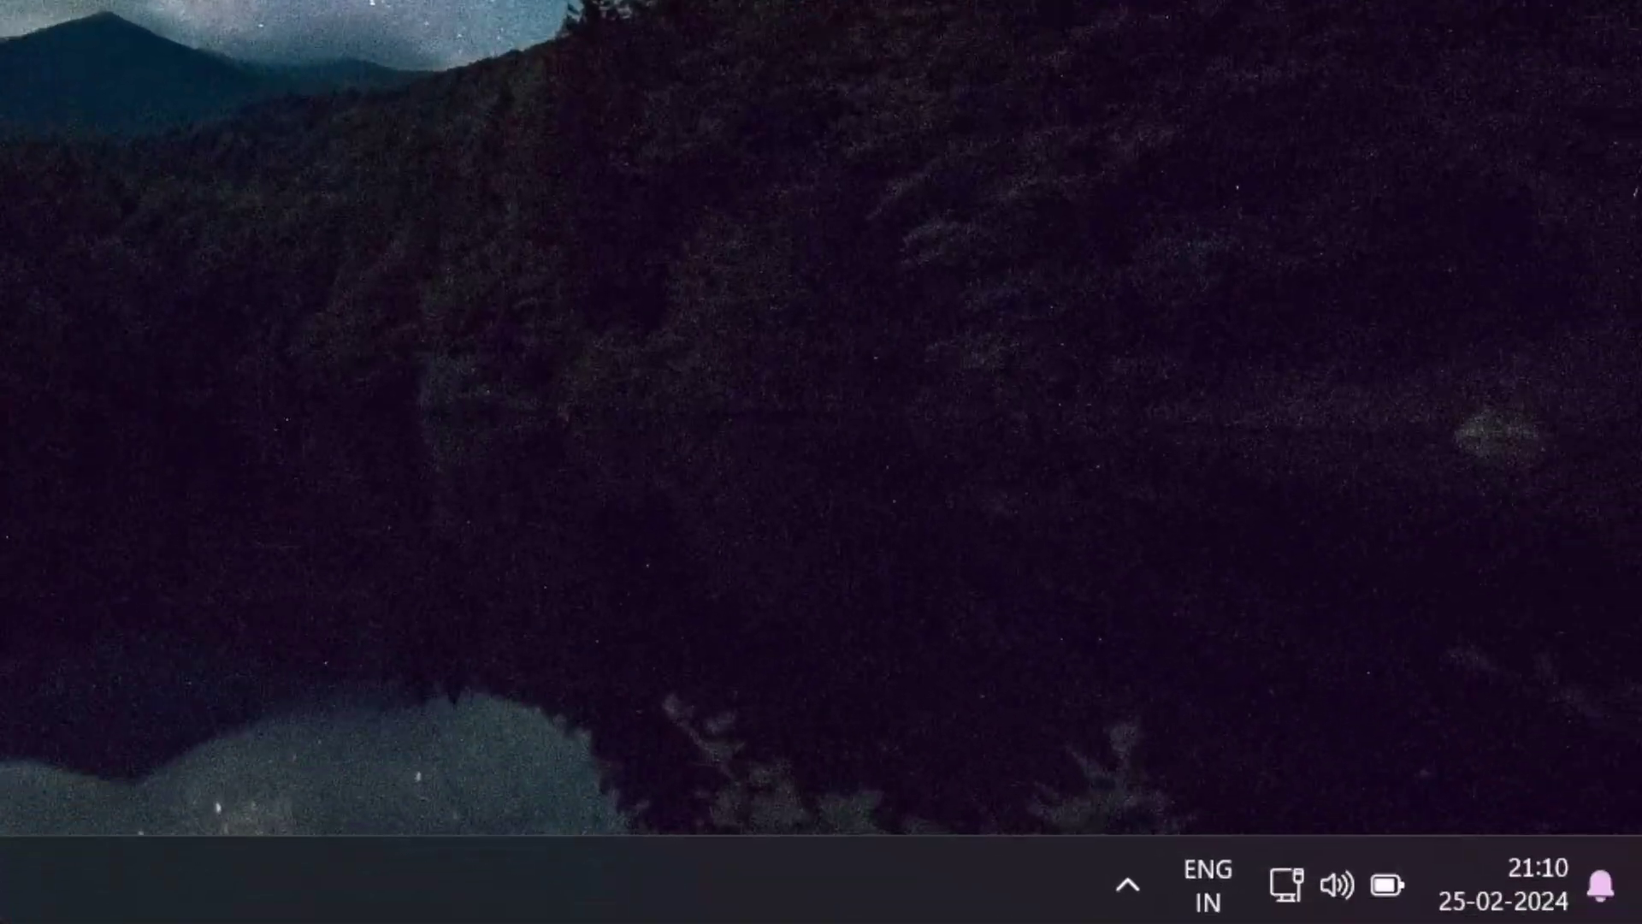
key(super+a)
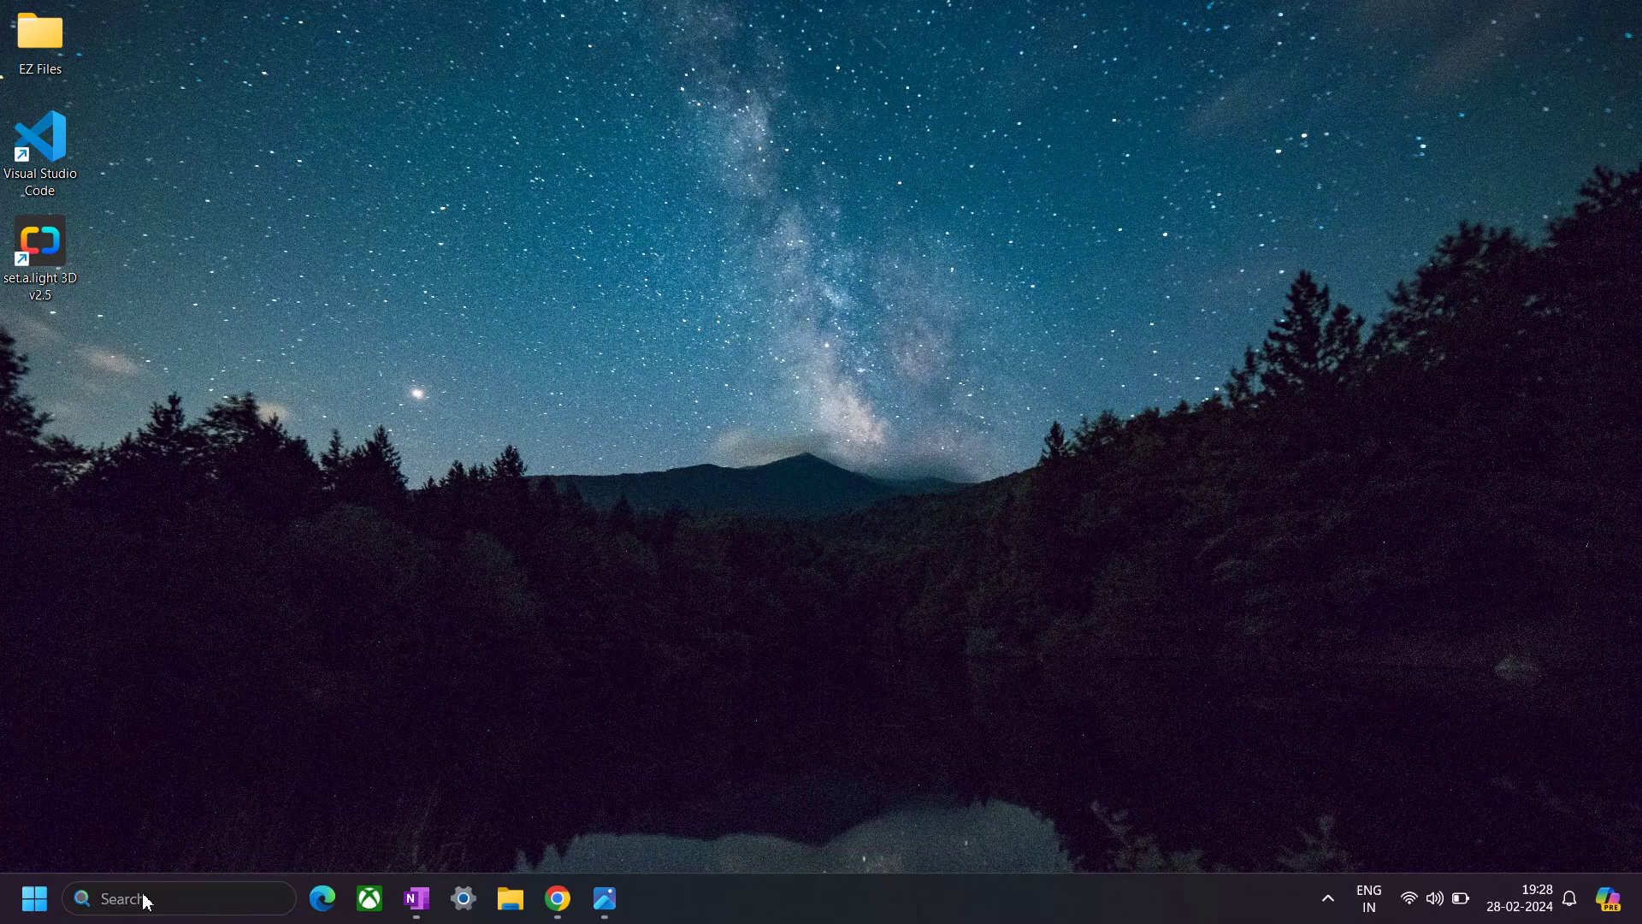
Launch Google Chrome and maximize its window
click(146, 899)
text(goog)
key(Return)
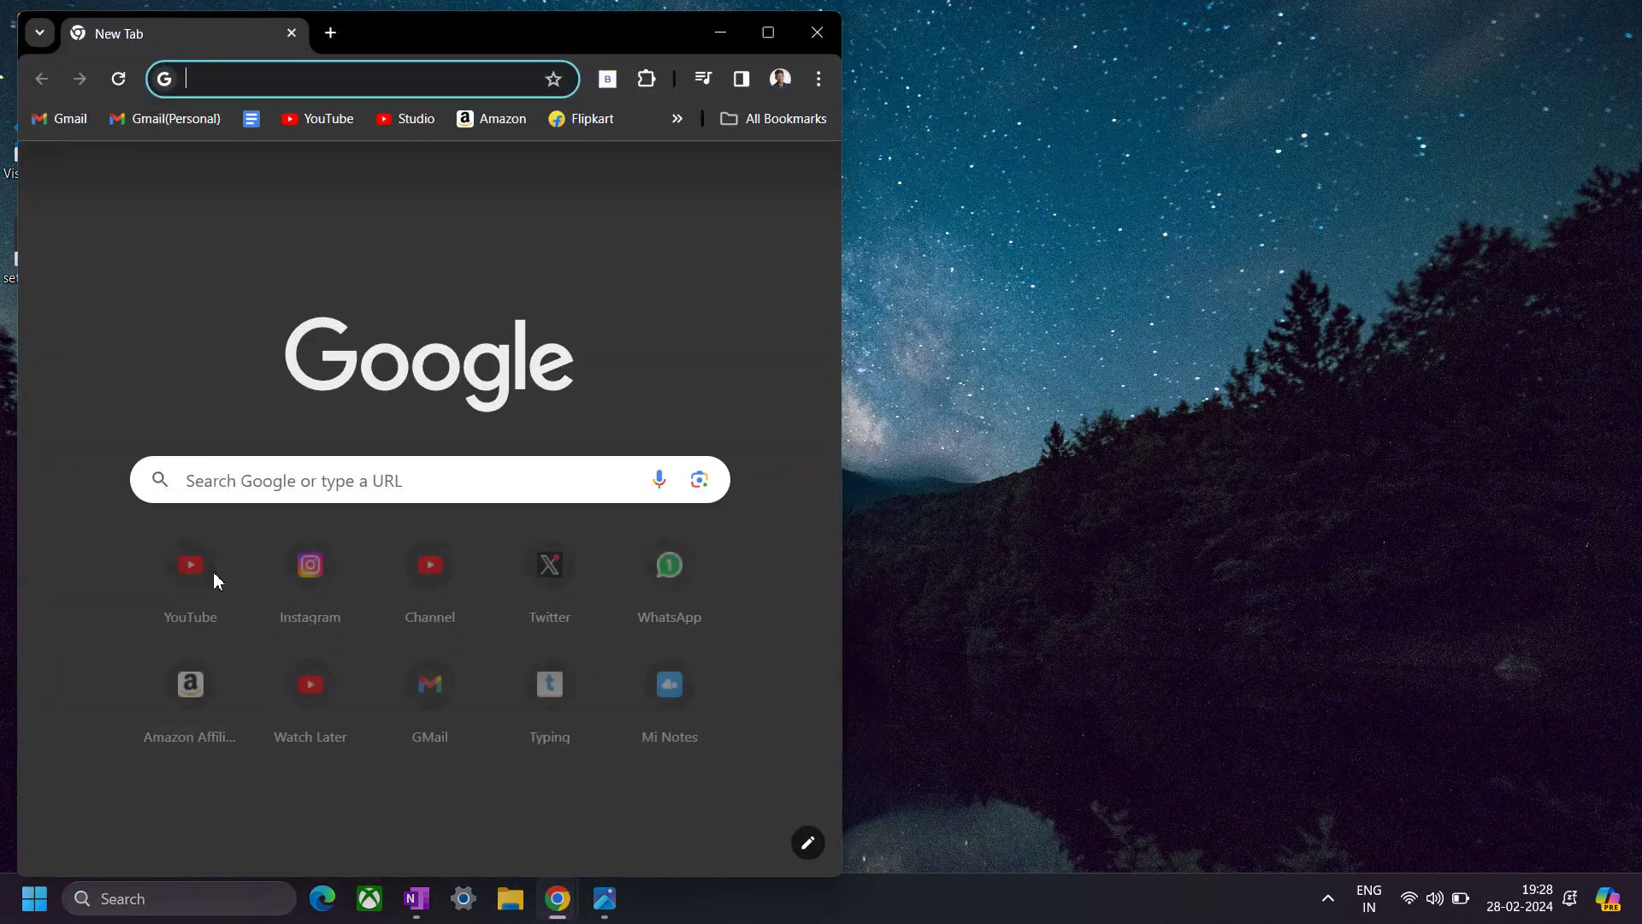
click(785, 42)
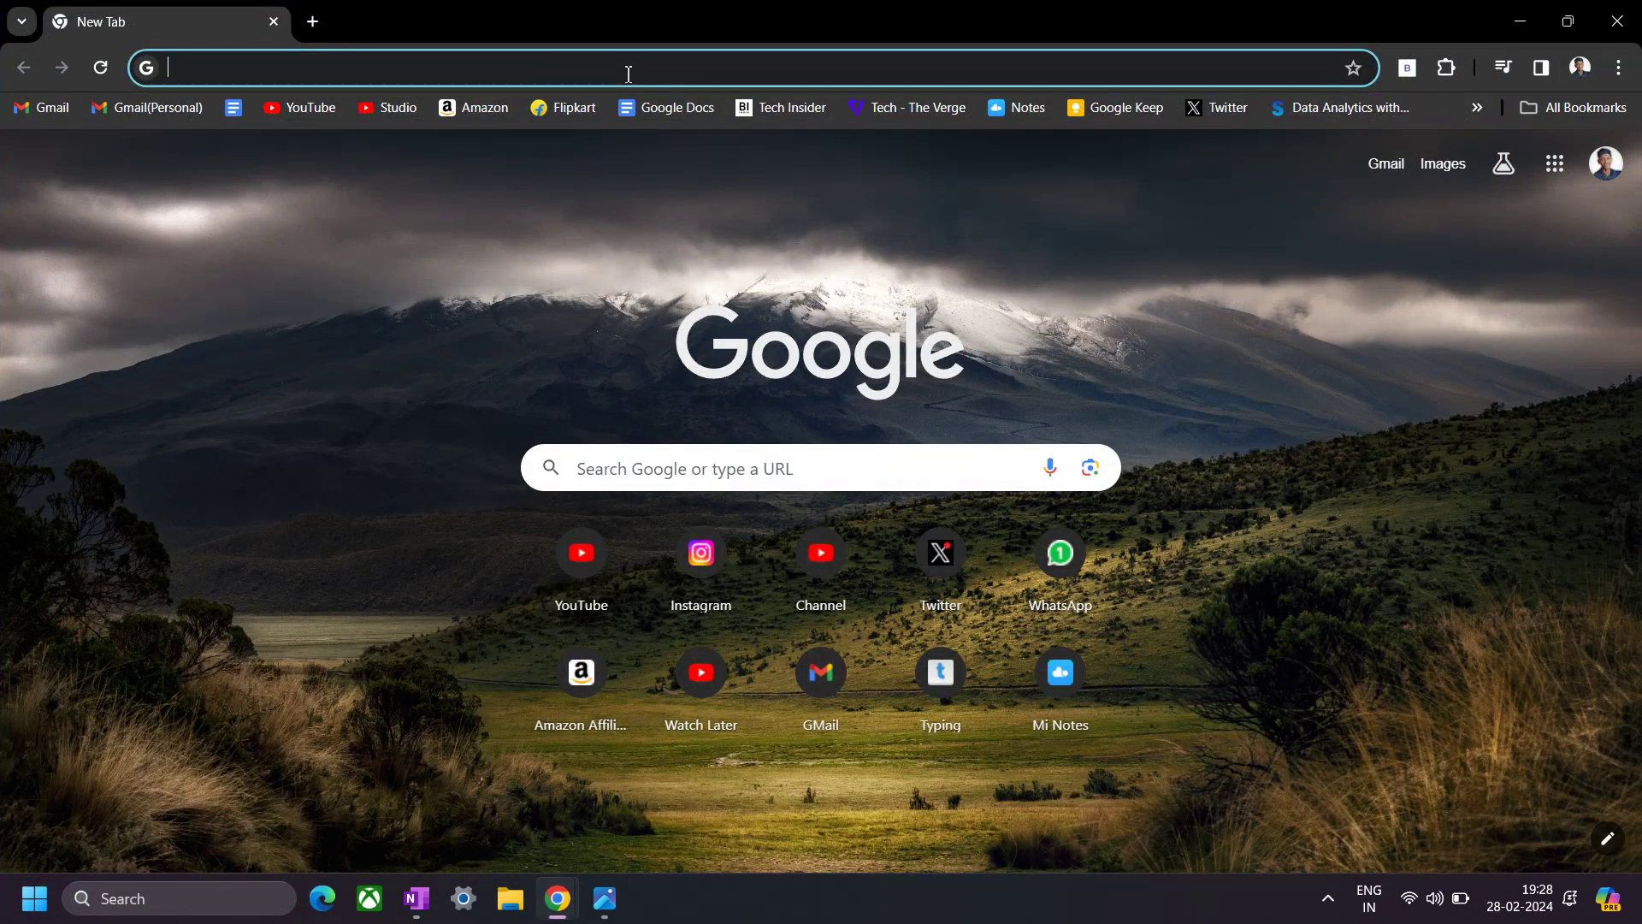
Download the Realtek Wireless LAN Driver from ASUS TUF Gaming A15 support and run it
text(asus)
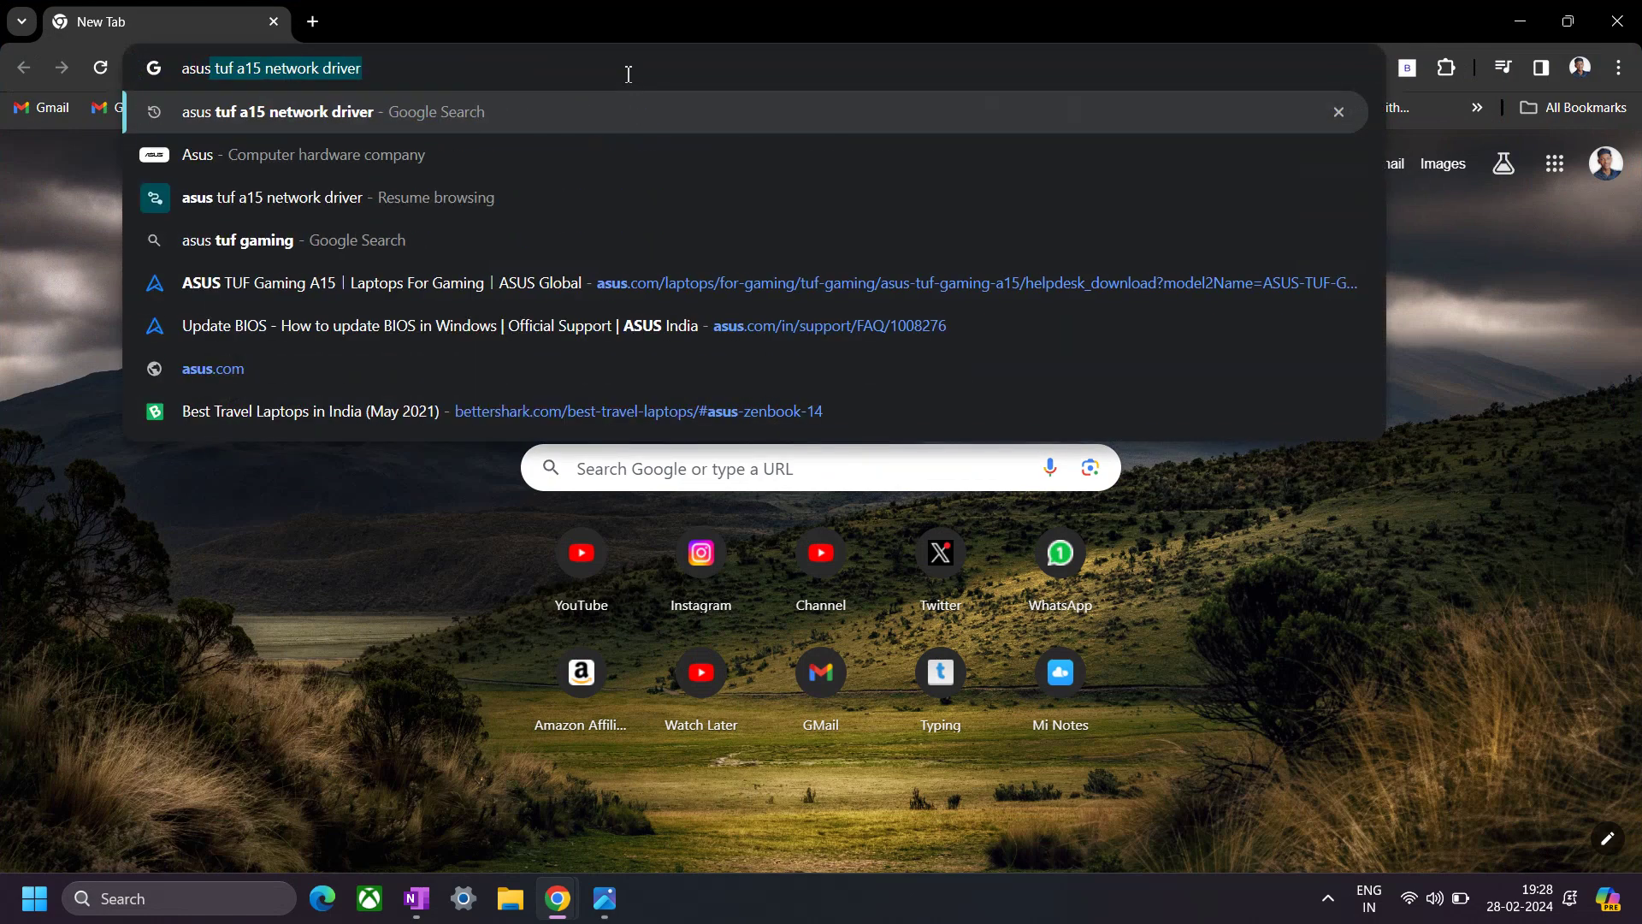
key(Return)
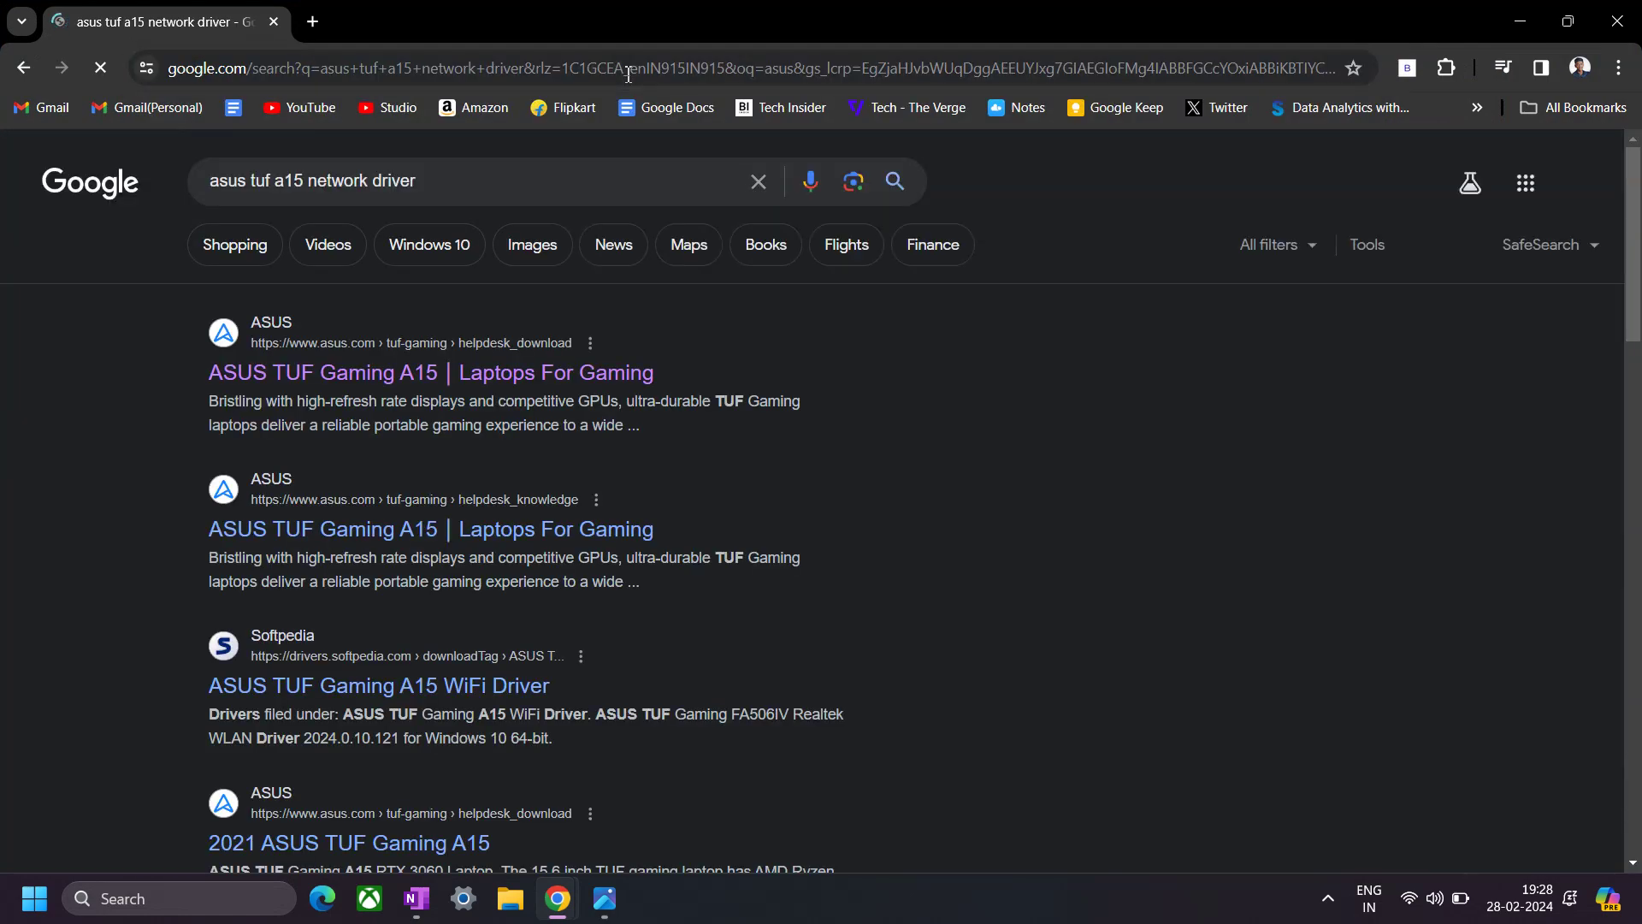
click(539, 372)
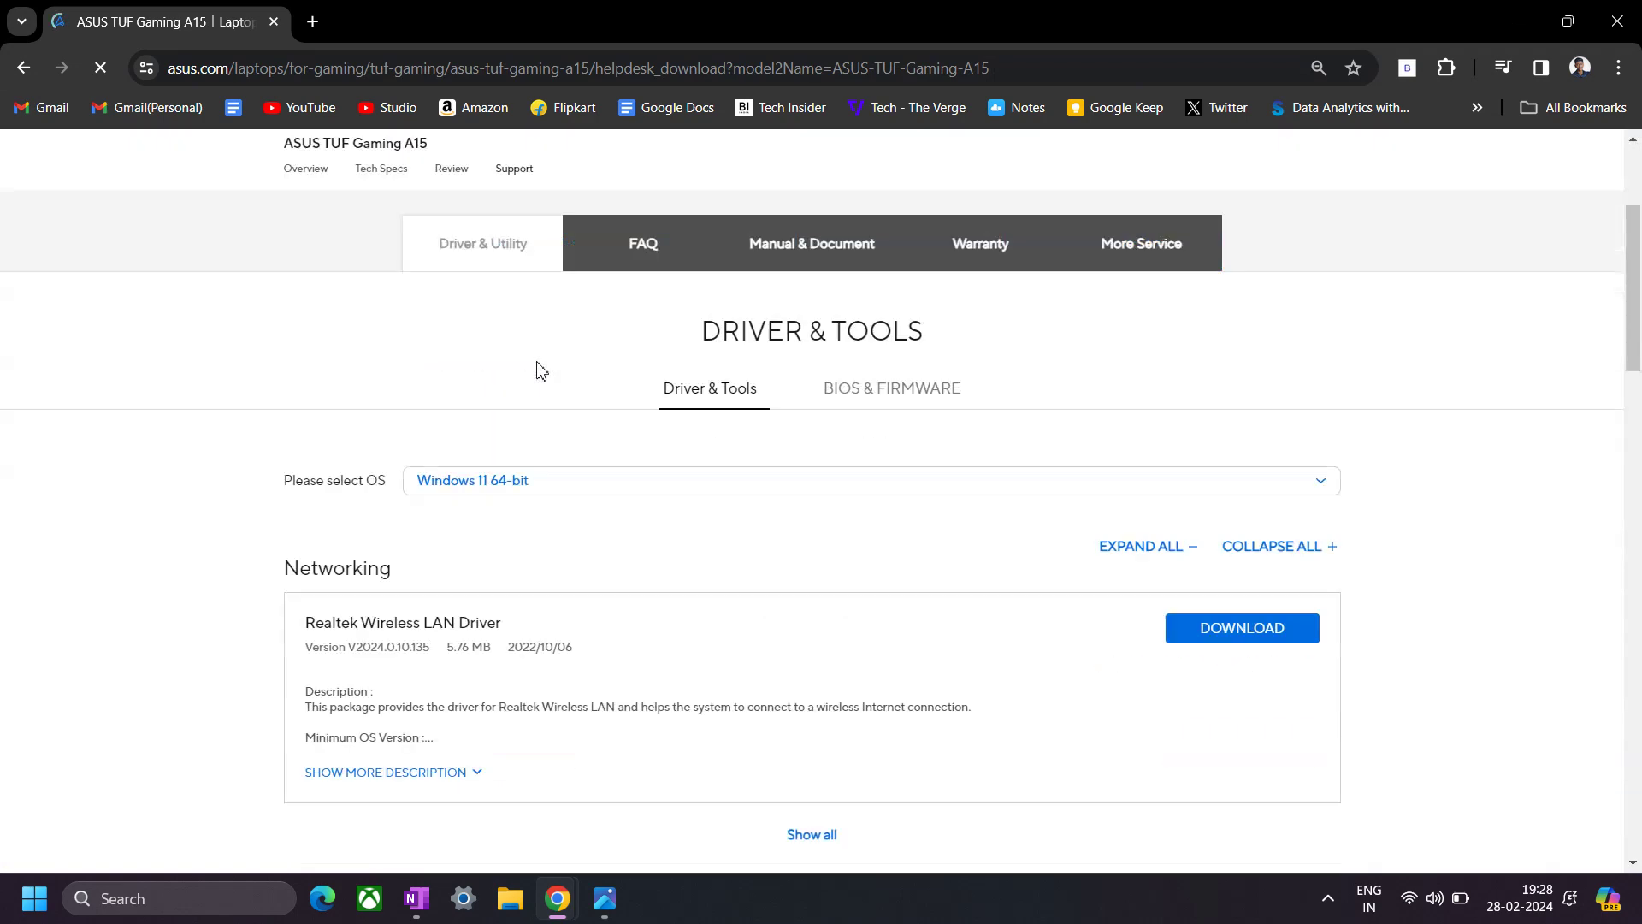
scroll(539, 372, down, 3)
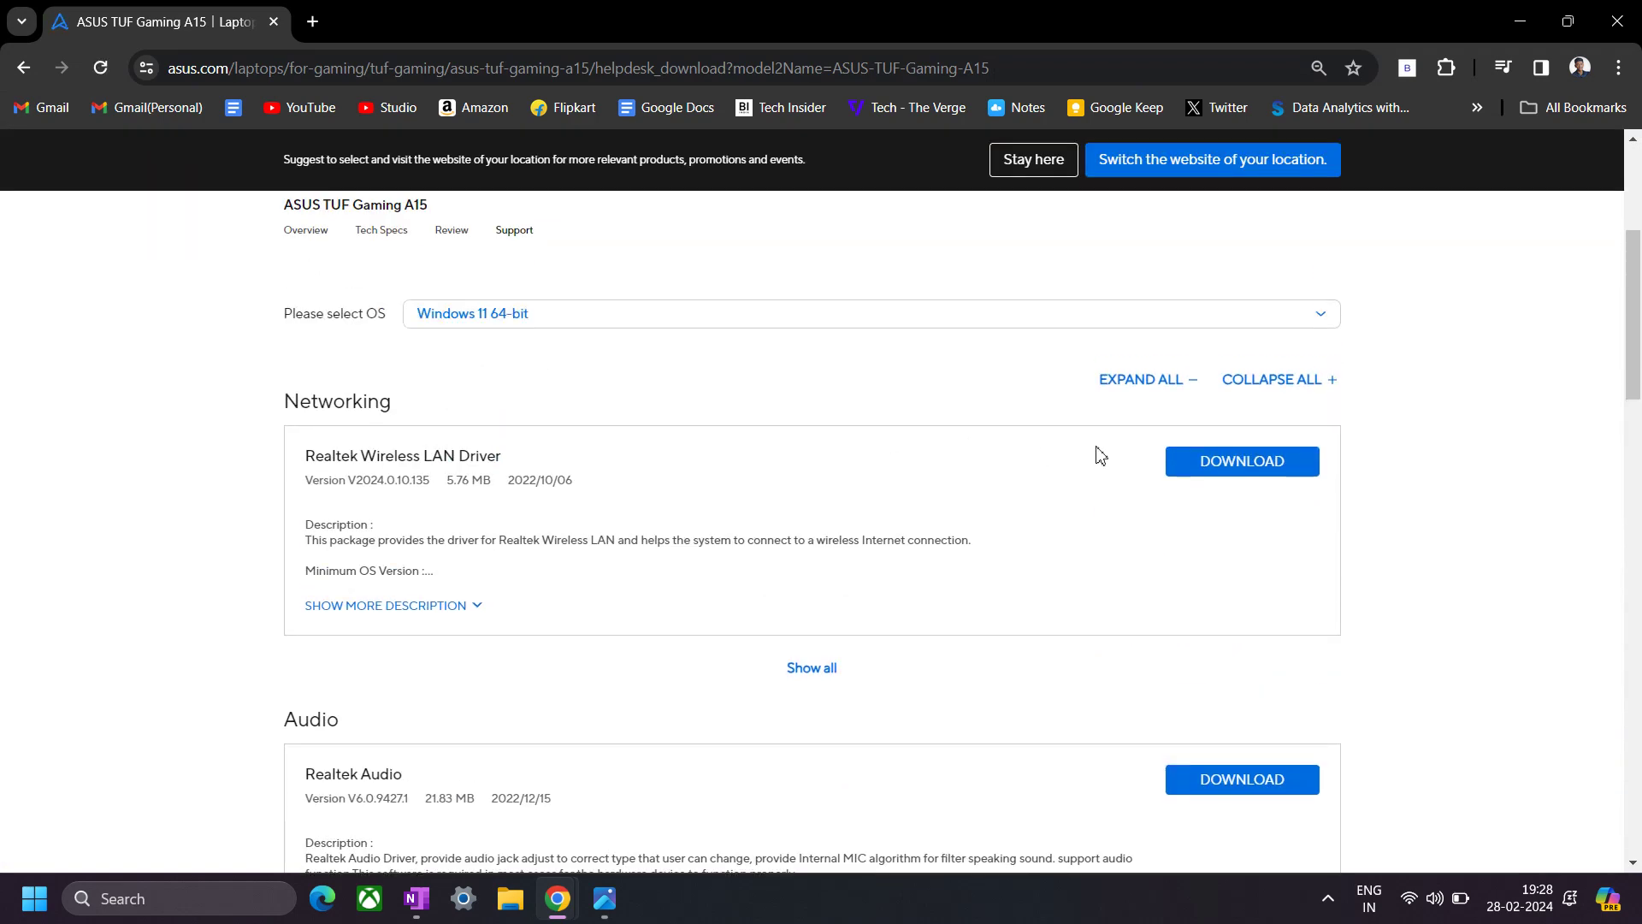
click(1247, 466)
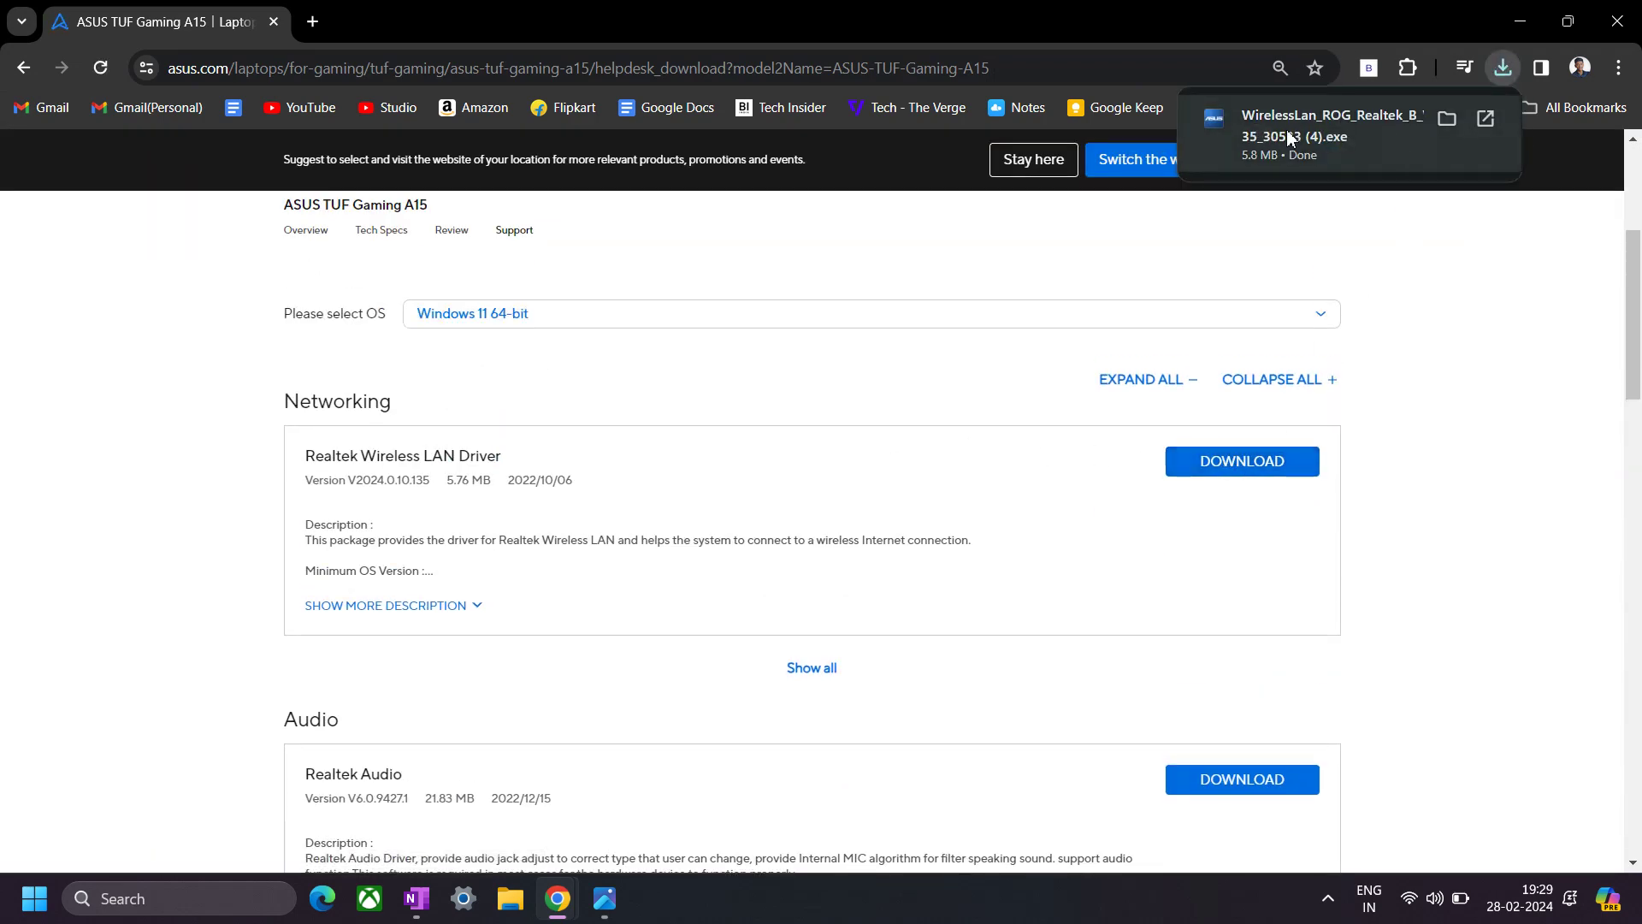
click(1382, 135)
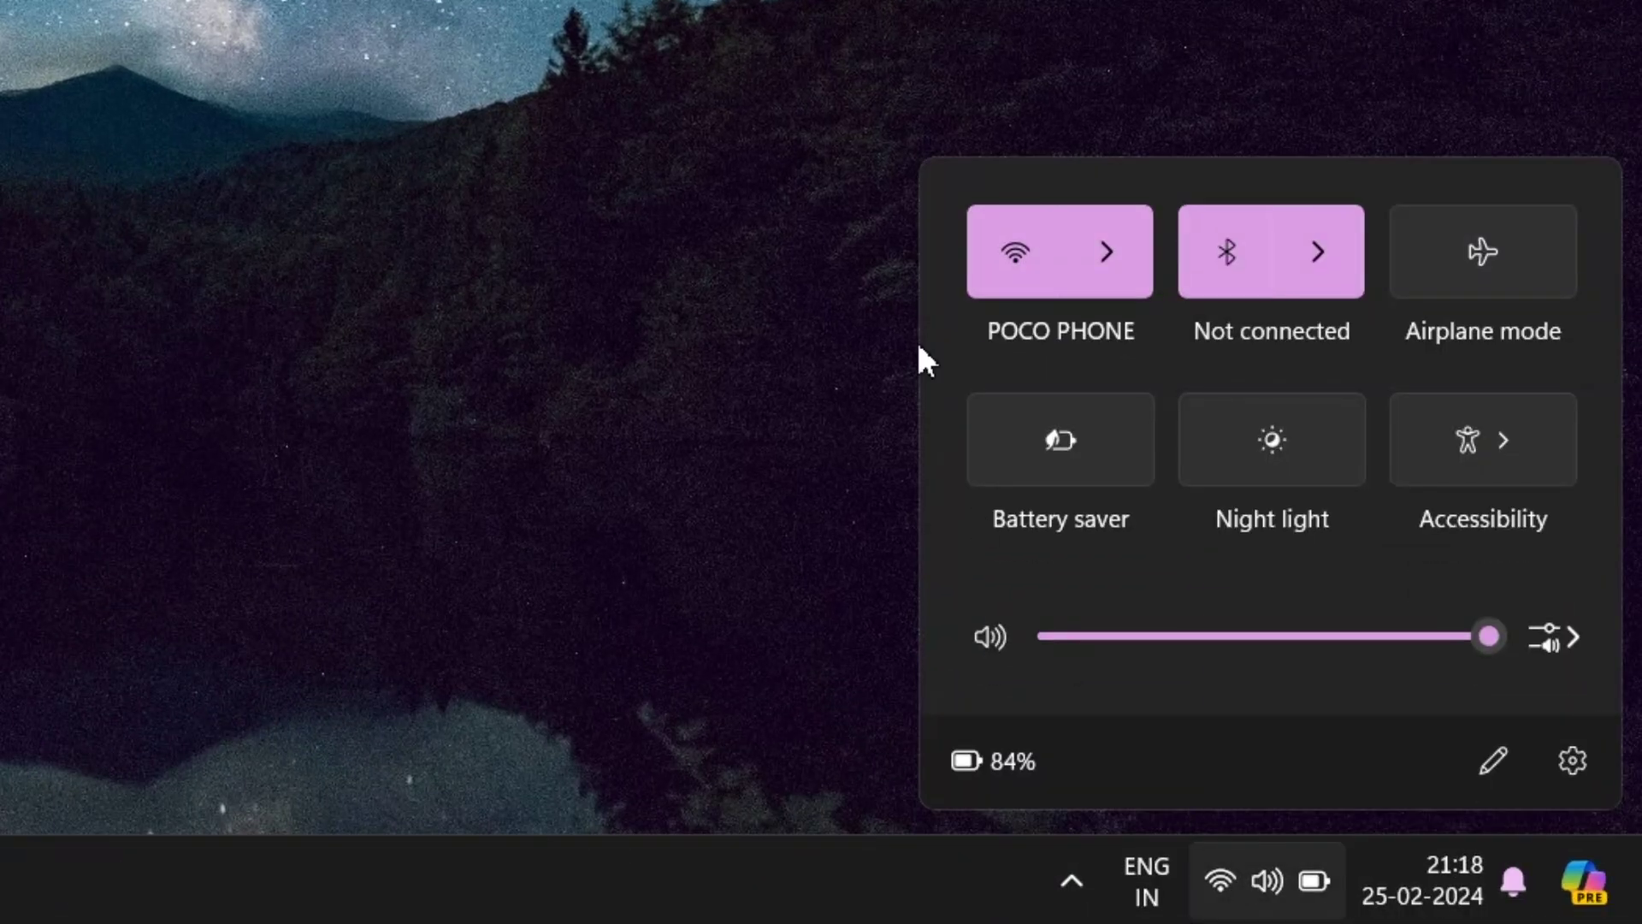
Connect to the ZTE_2.4G_THYE5Q Wi-Fi network with Connect automatically kept on
click(1079, 228)
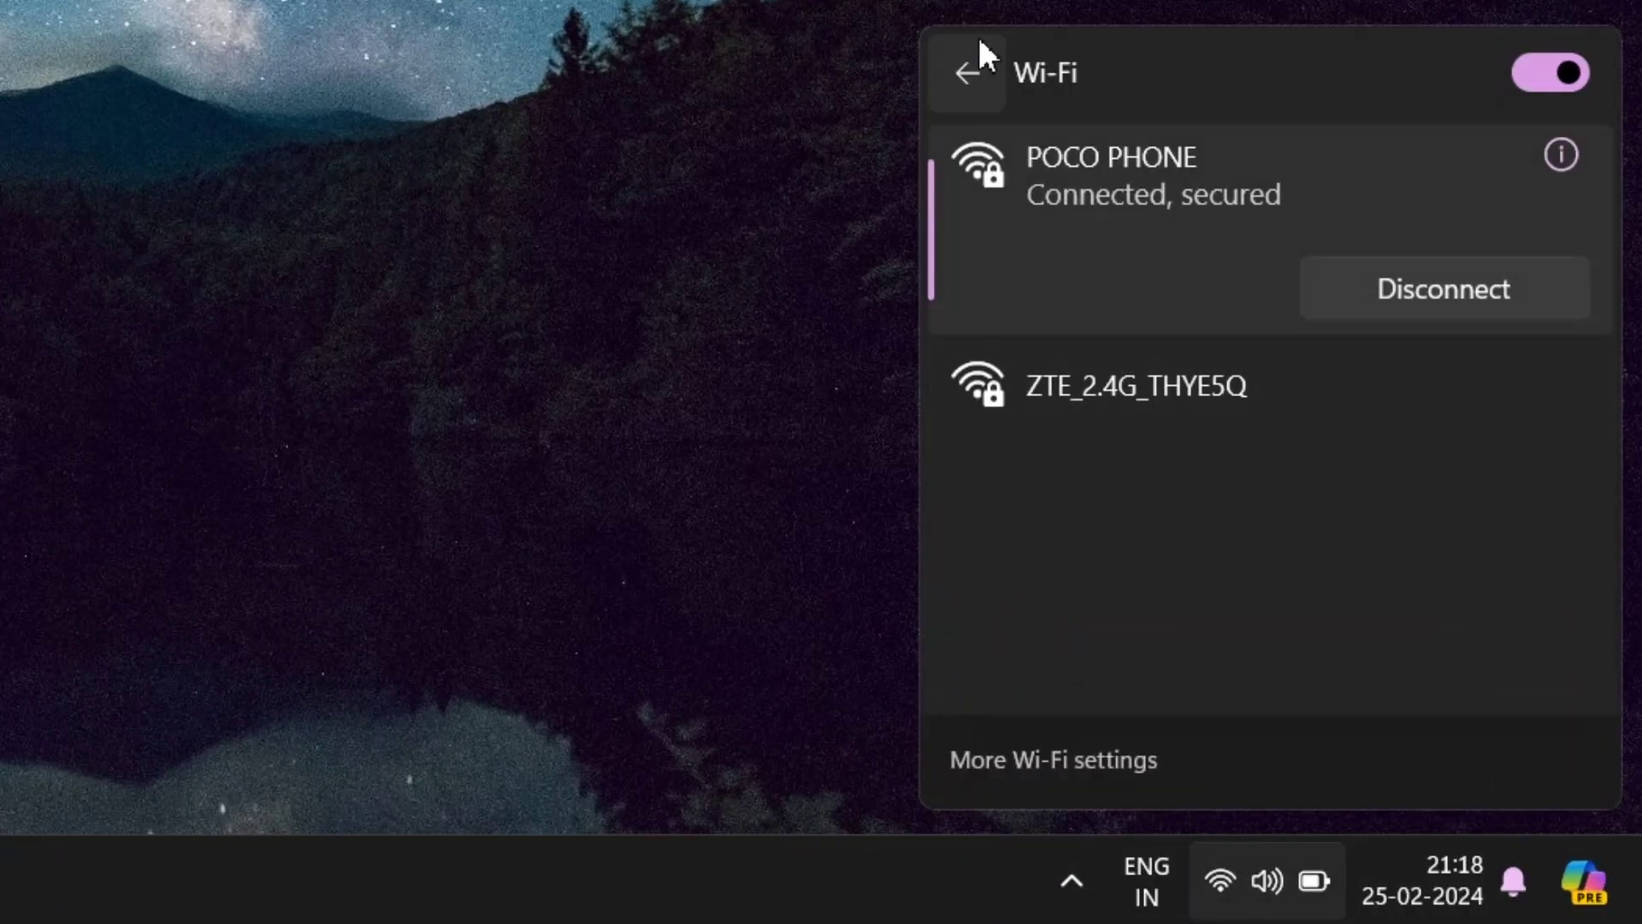
click(1103, 363)
click(1410, 466)
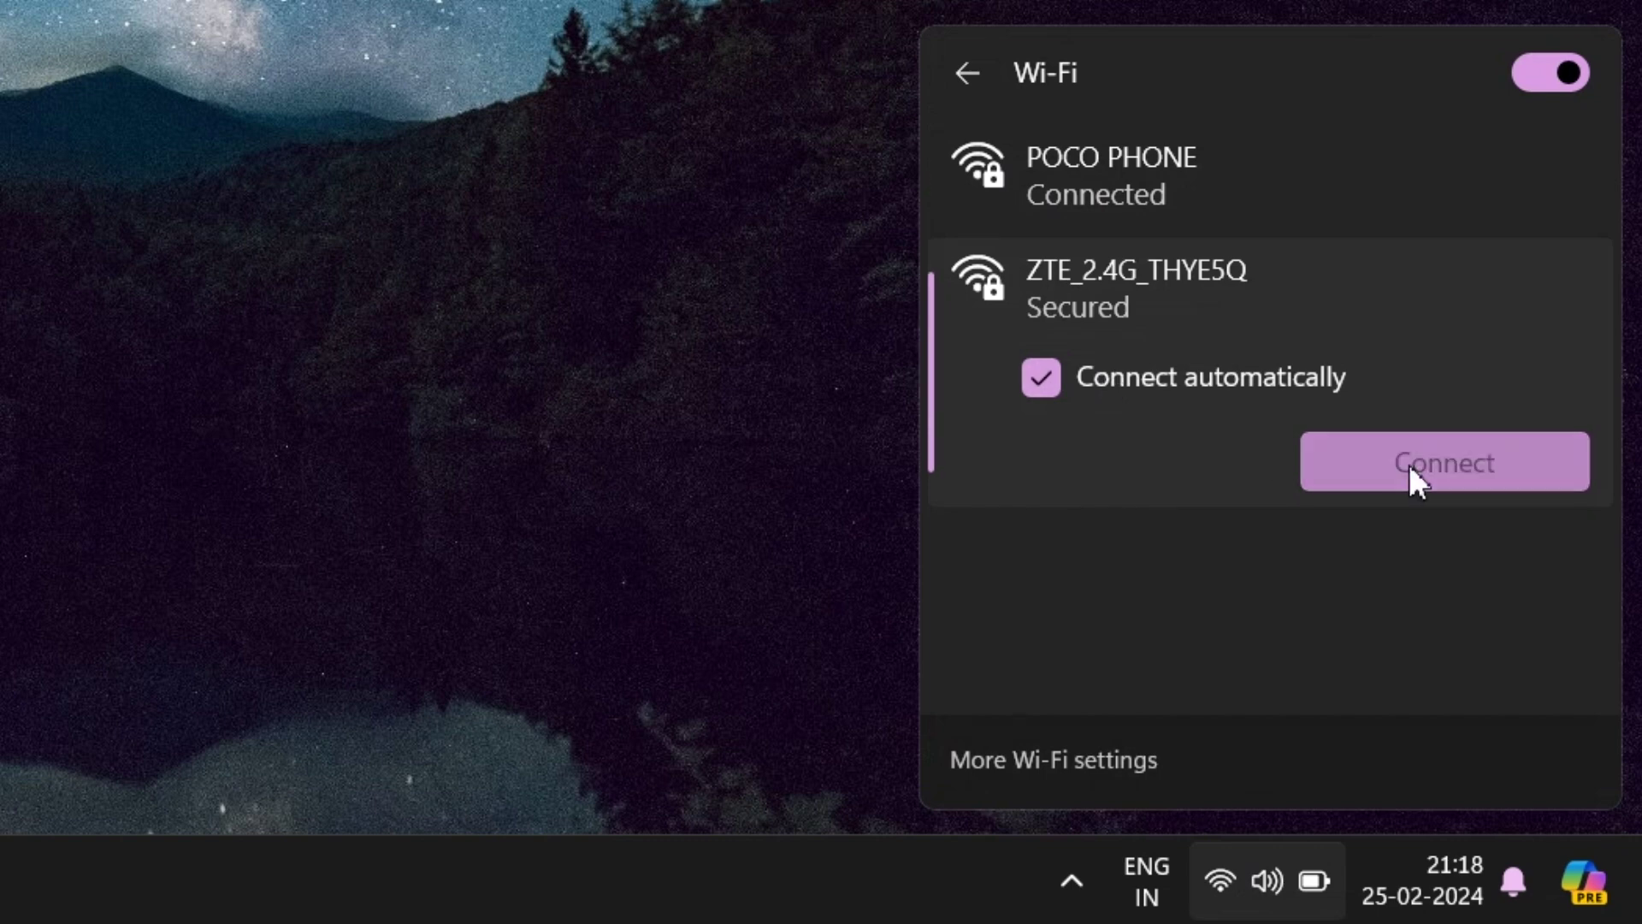